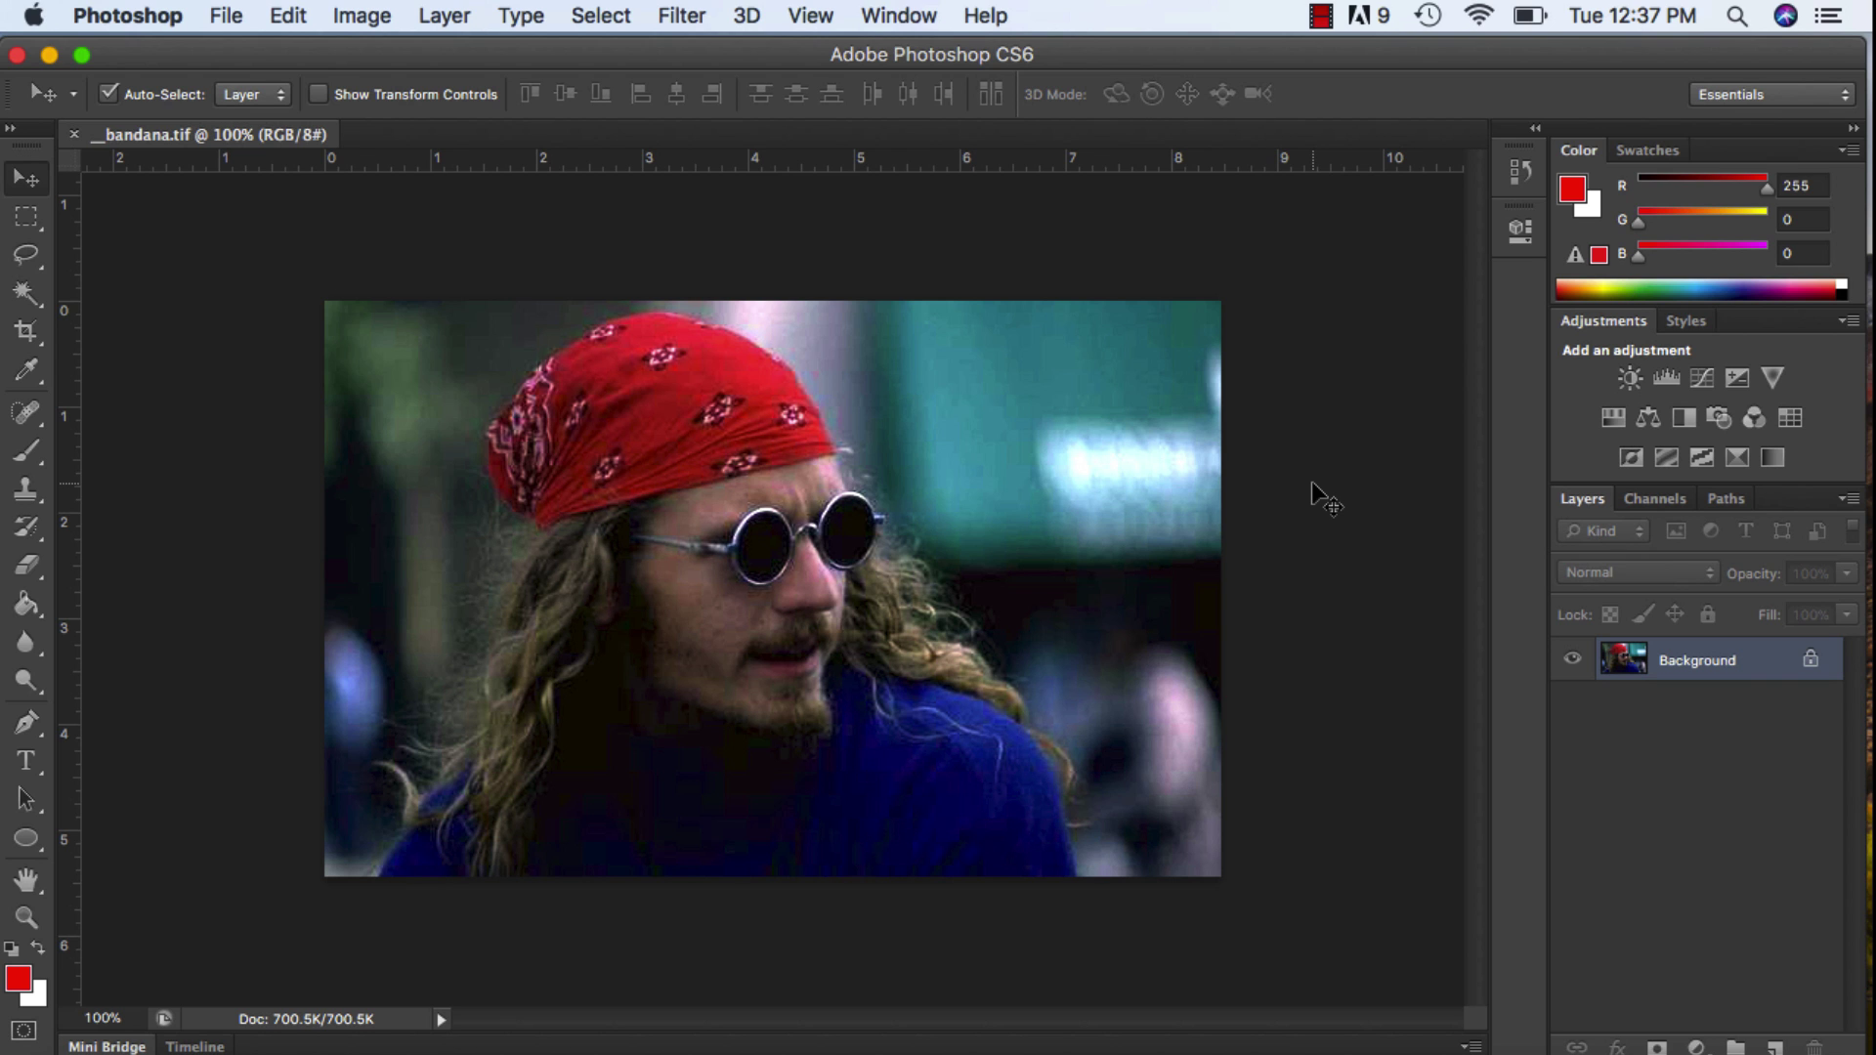
Draw a practice Polygonal Lasso outline, then cancel it unfinished
left_click(26, 255)
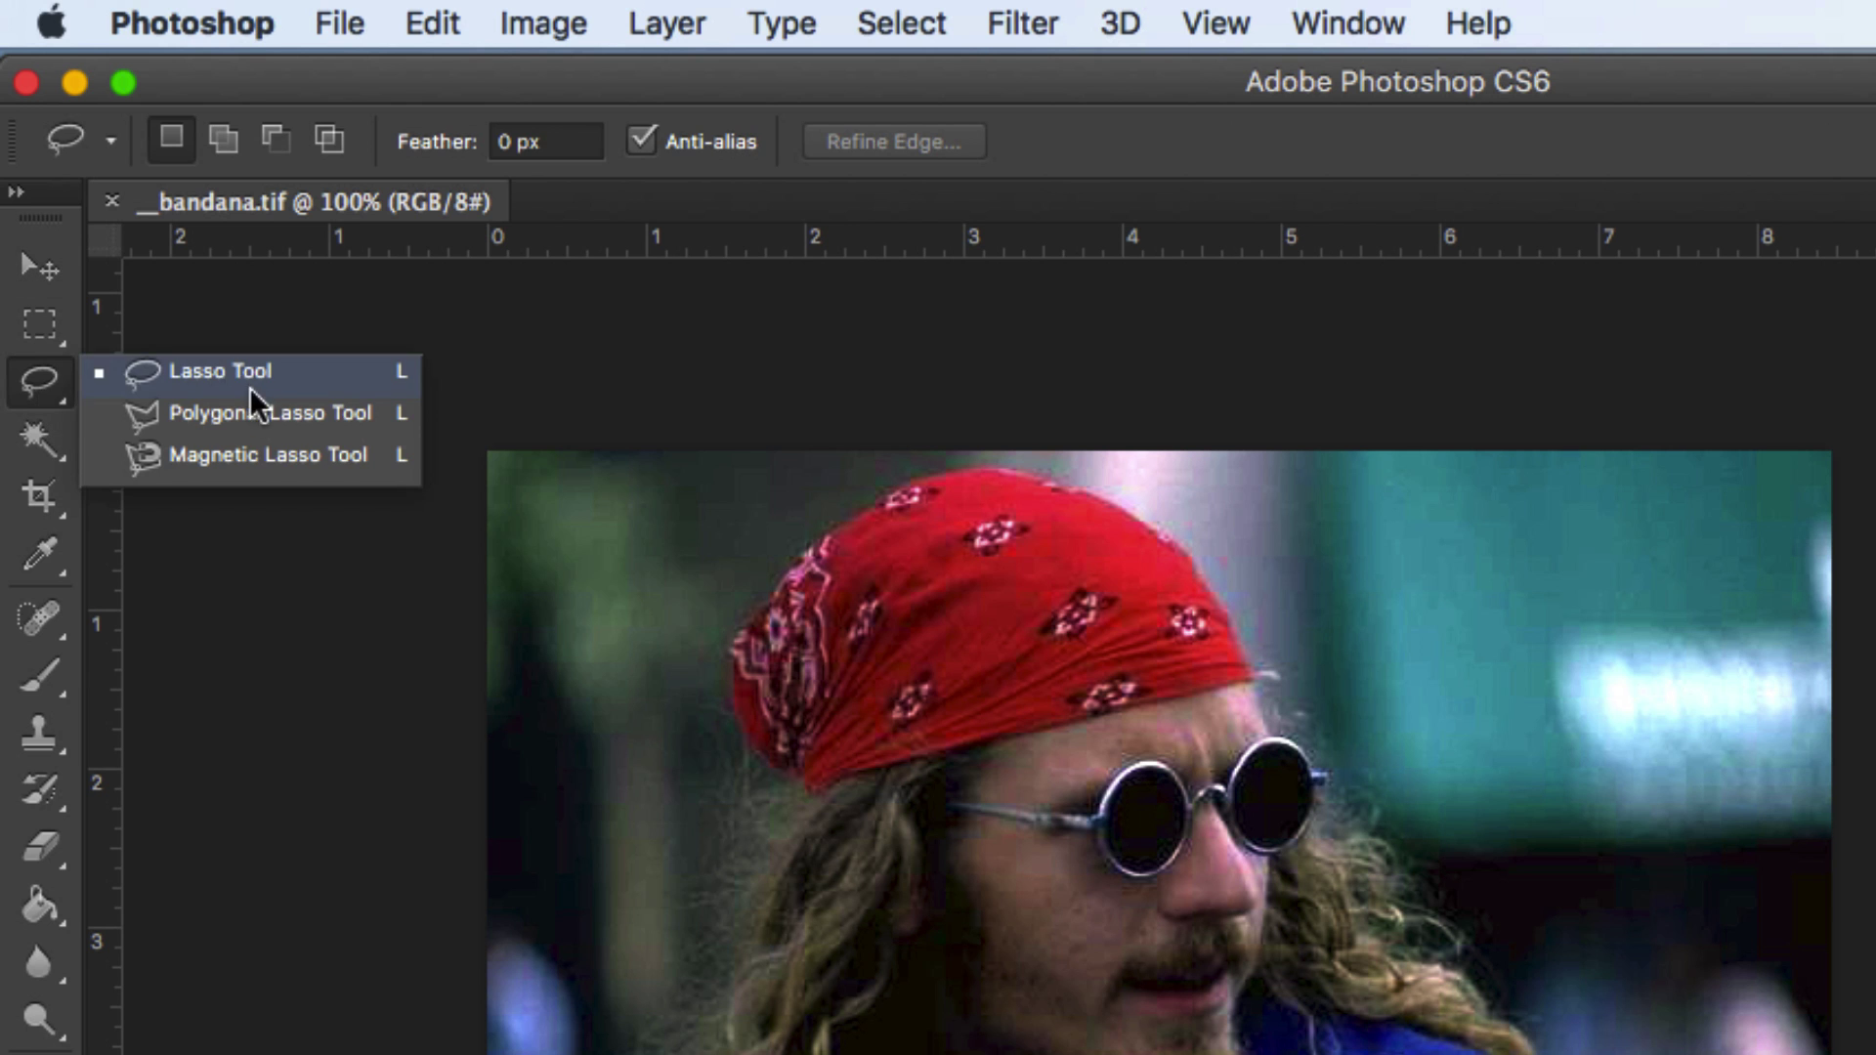
left_click(249, 414)
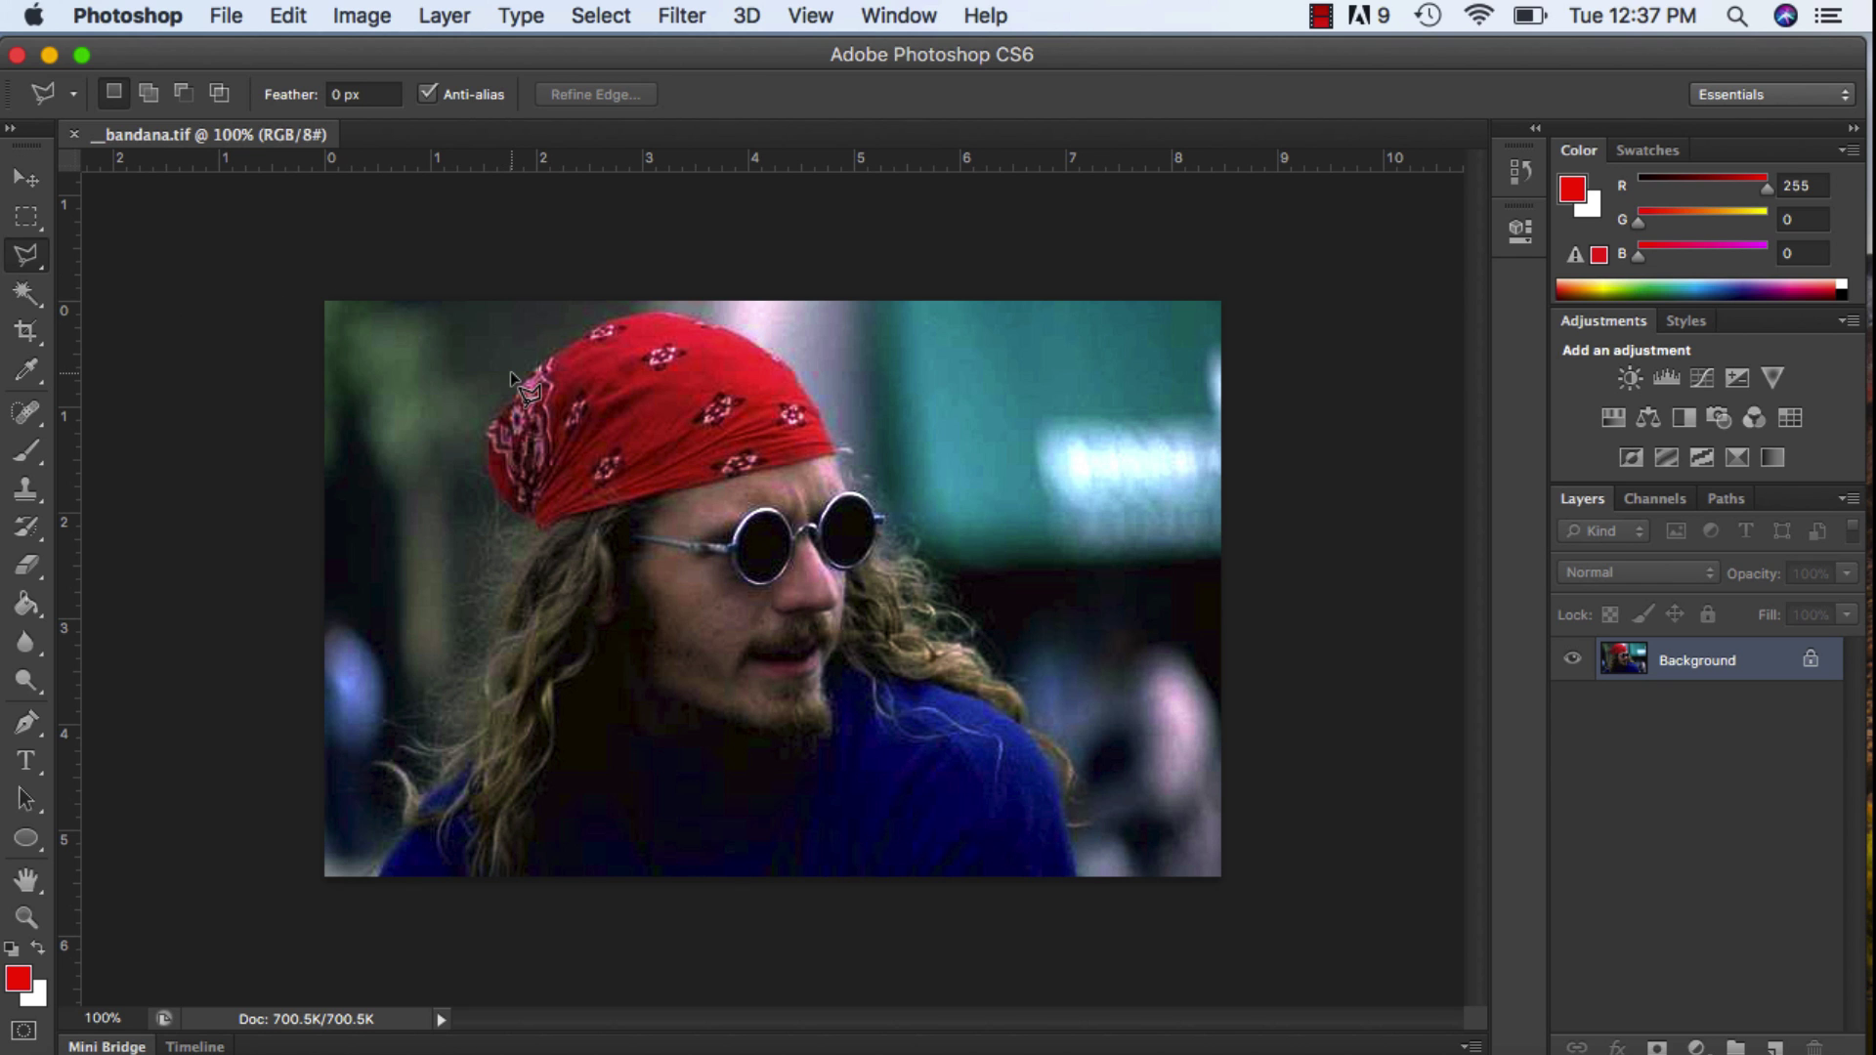
left_click(621, 325)
left_click(741, 390)
left_click(599, 405)
left_click(1124, 384)
left_click(873, 544)
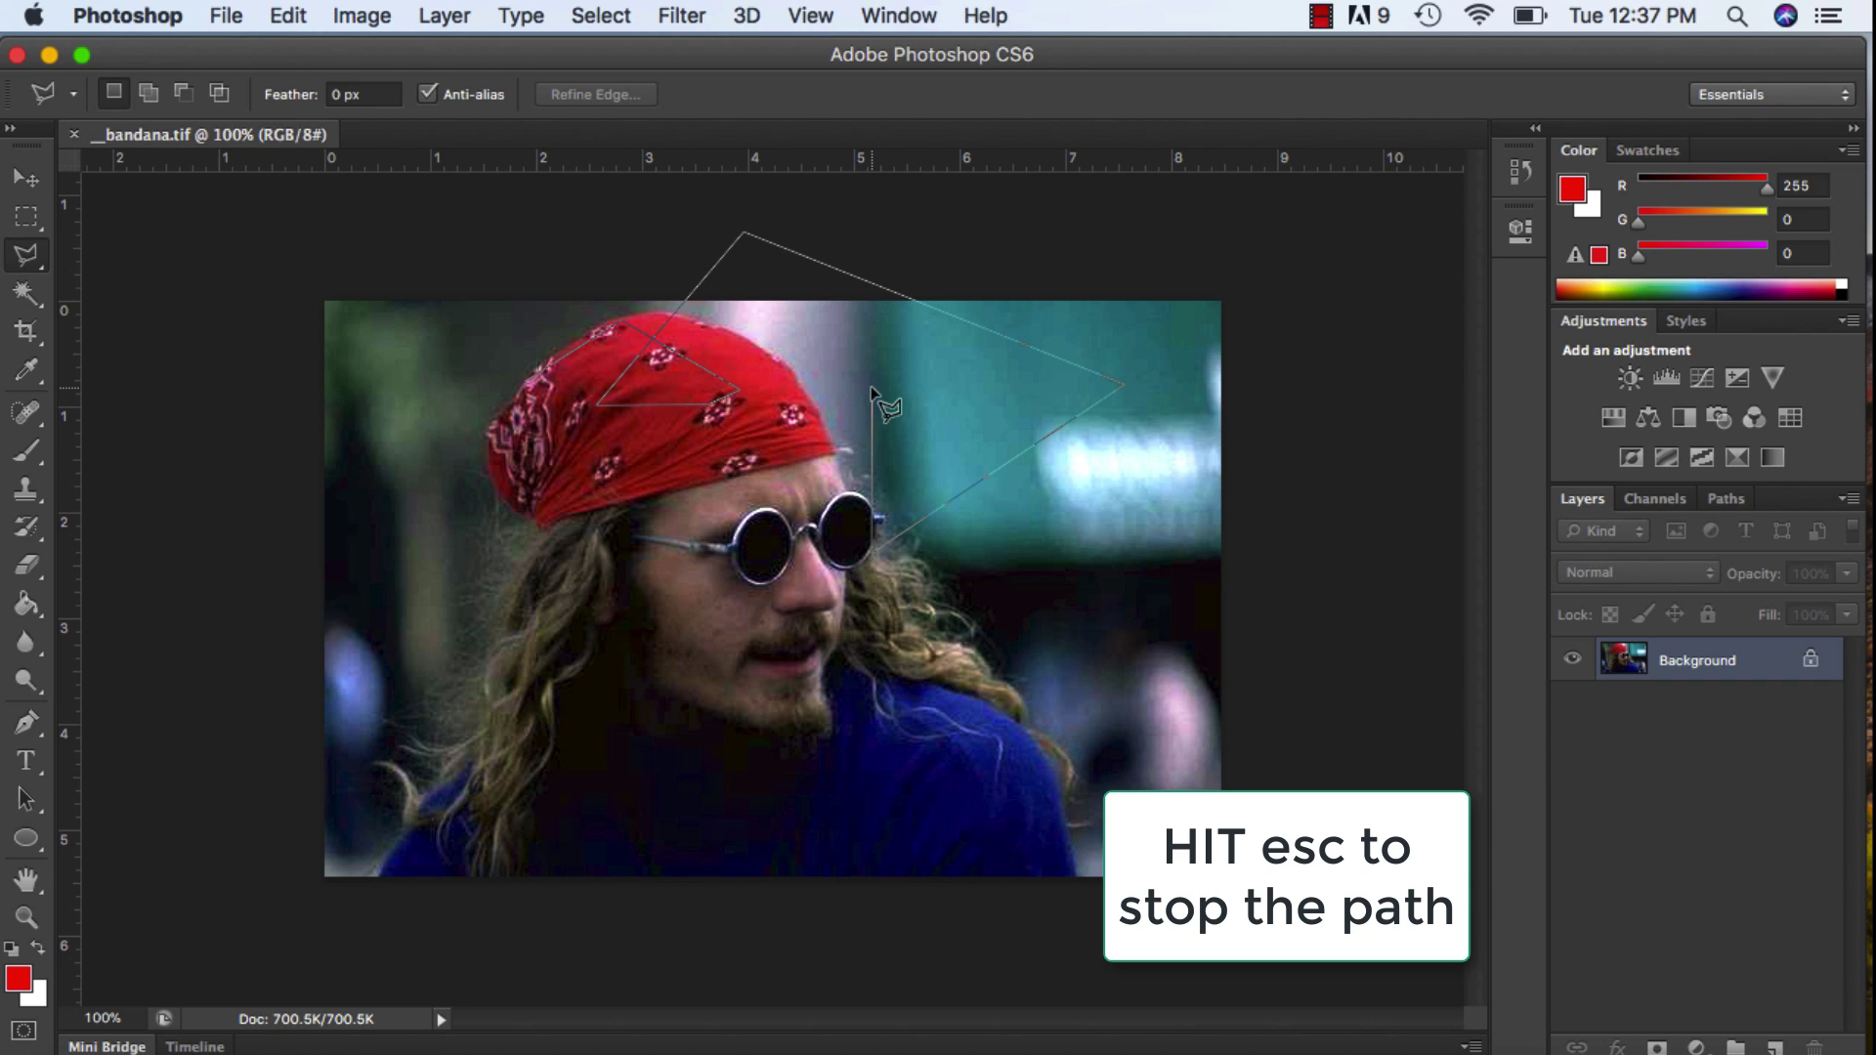
key("Escape")
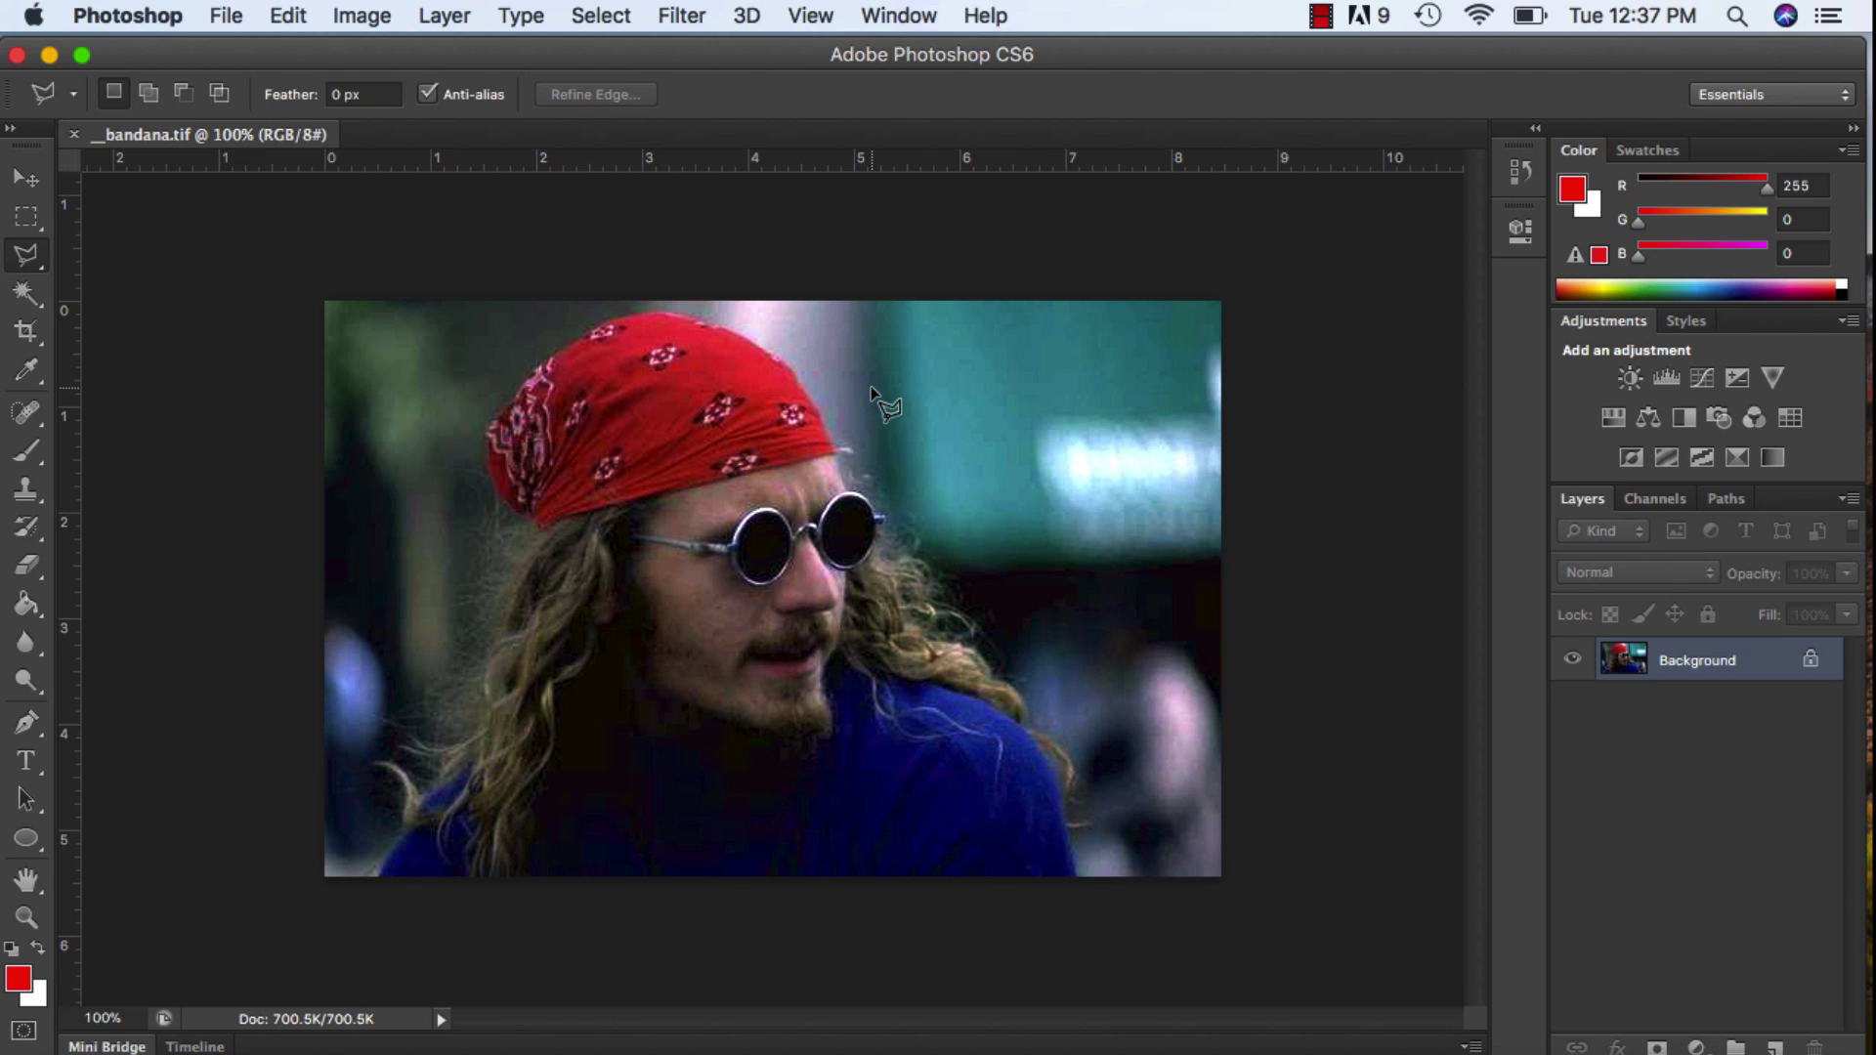
Set the Zoom tool to Zoom In and magnify the bandana to 200%
left_click(27, 919)
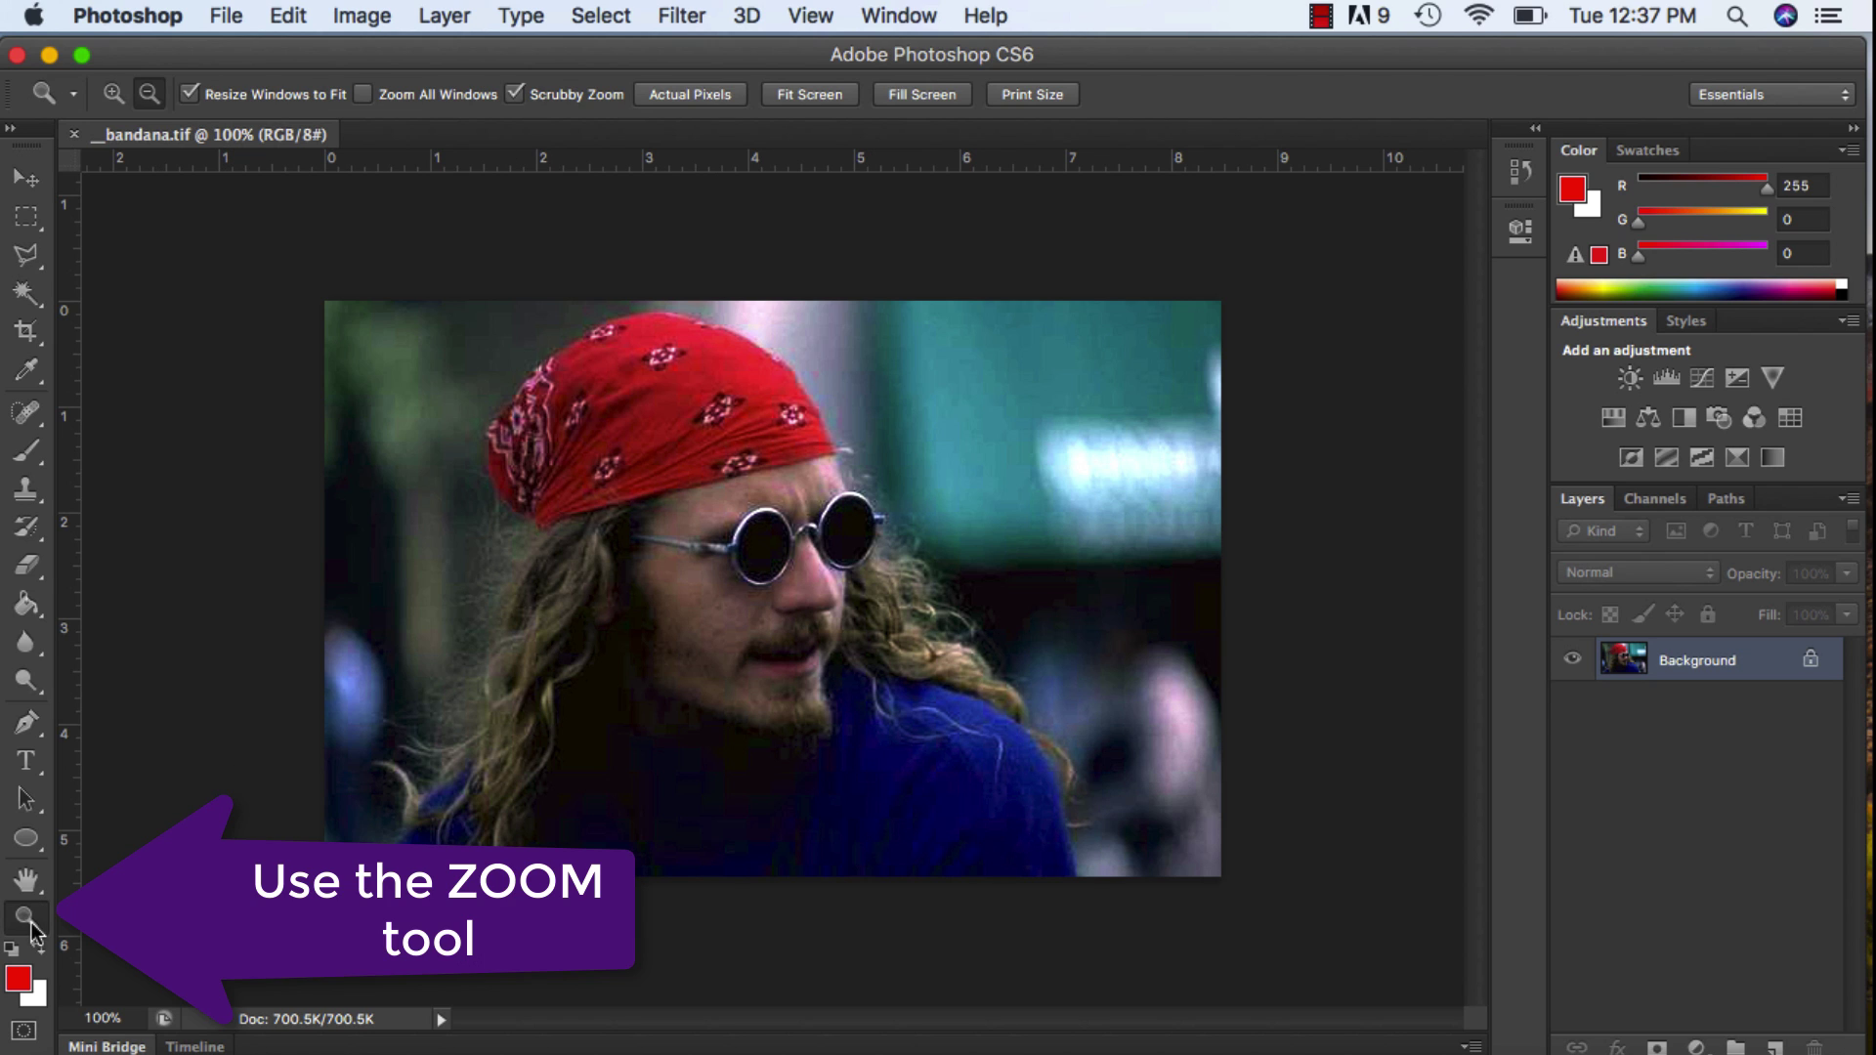
left_click(505, 523)
left_click(114, 94)
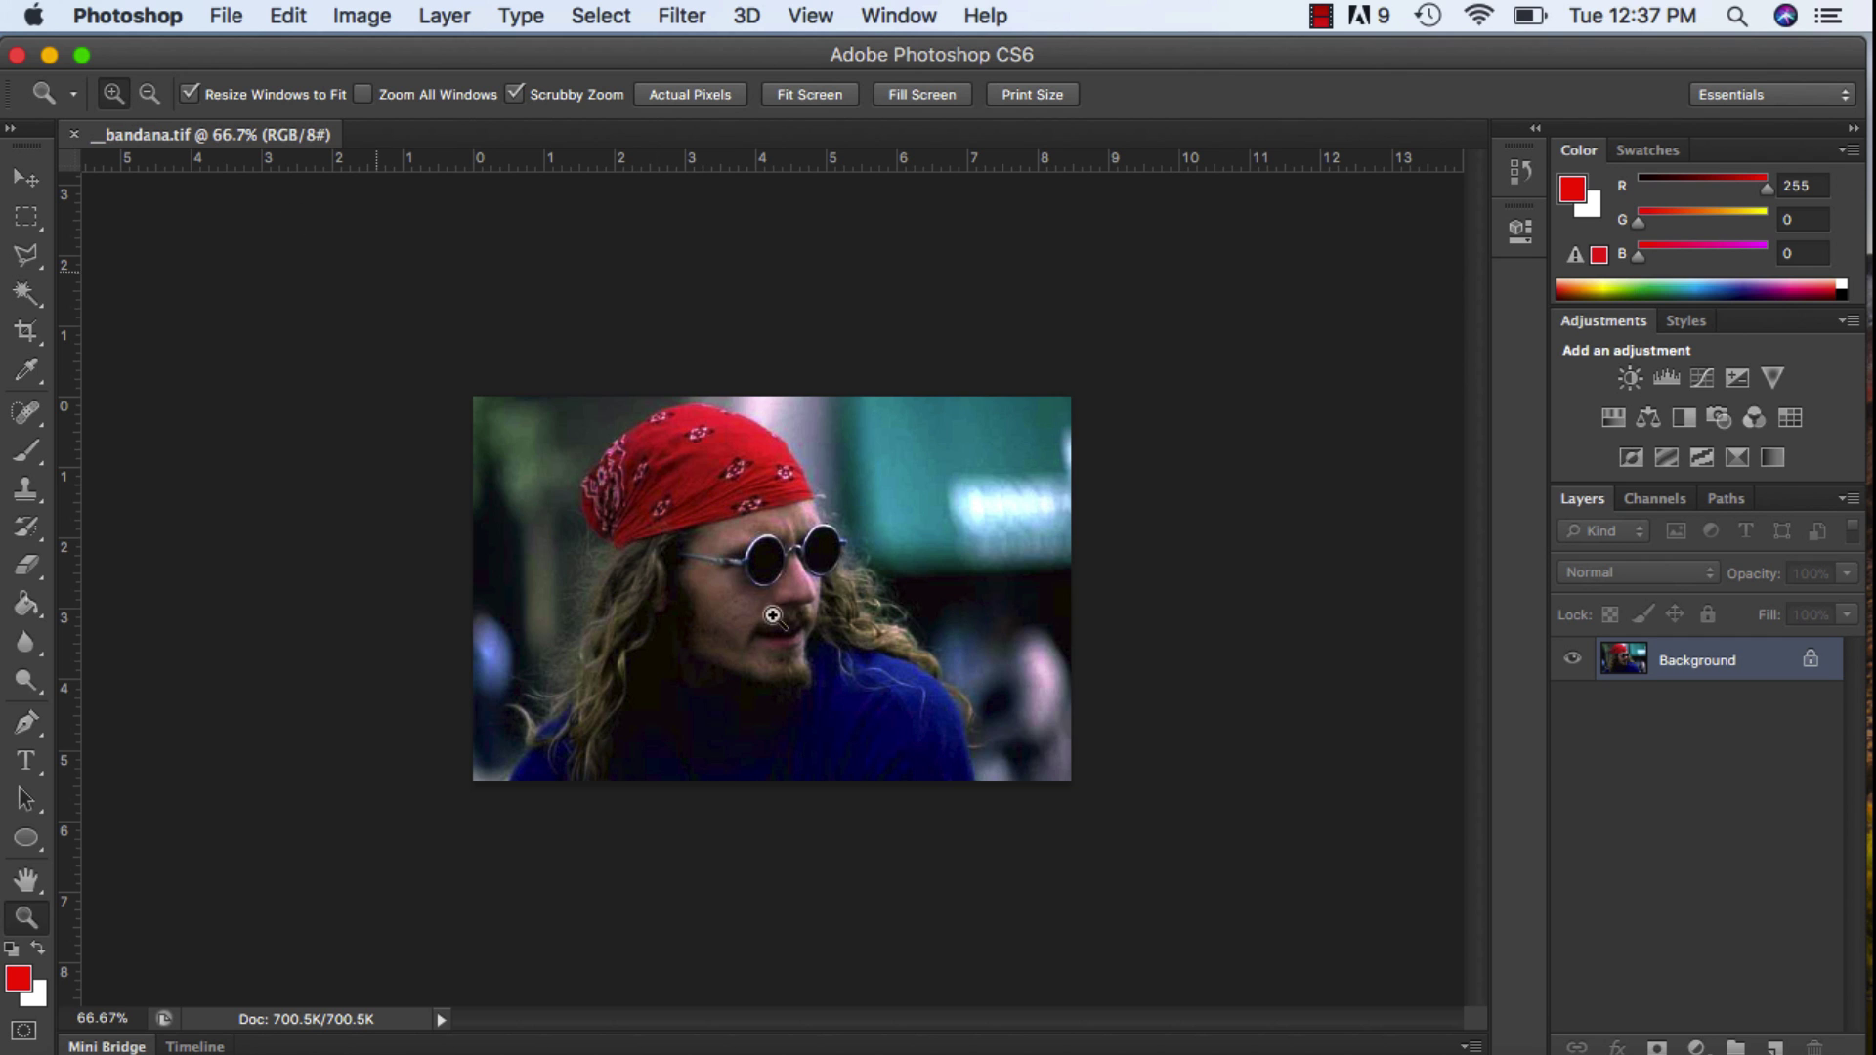
left_click(816, 654)
left_click(703, 592)
scroll(684, 469, "up", 3)
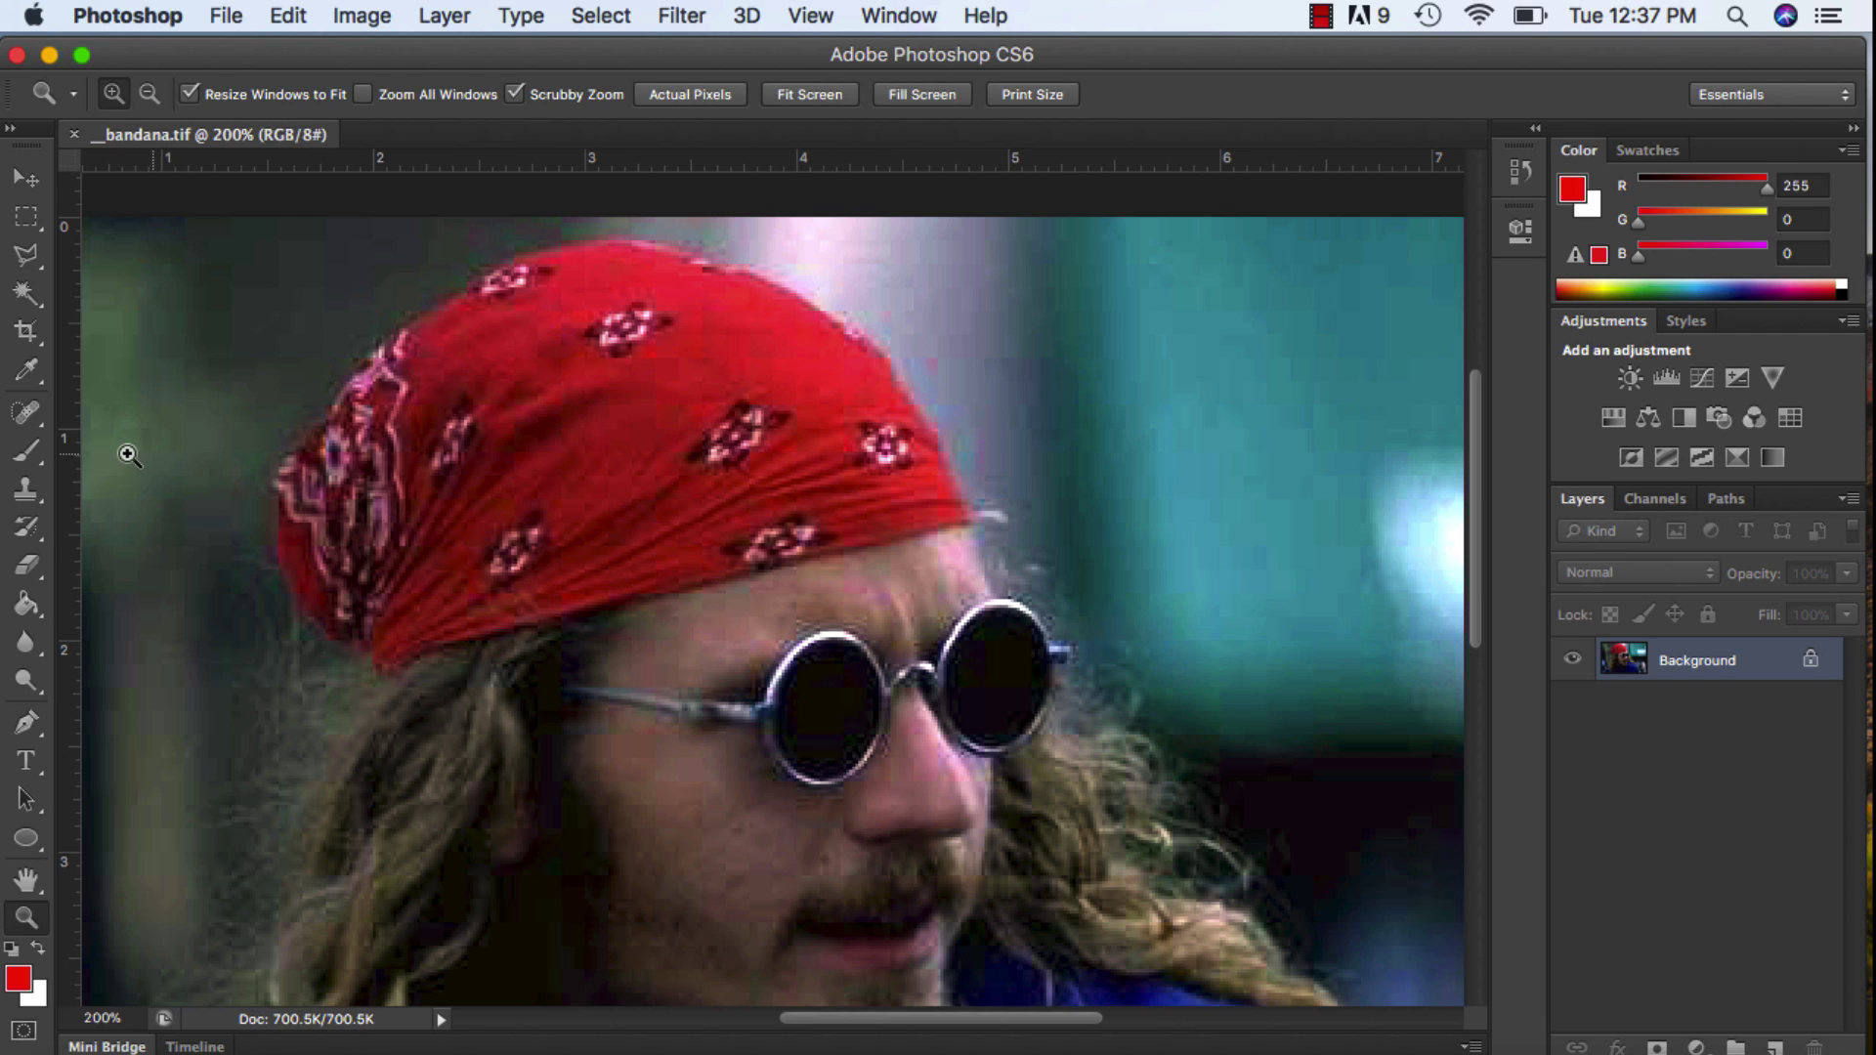
Trace a polygonal outline from the bandana's lower-left, over its top, and down the left knot
left_click(27, 256)
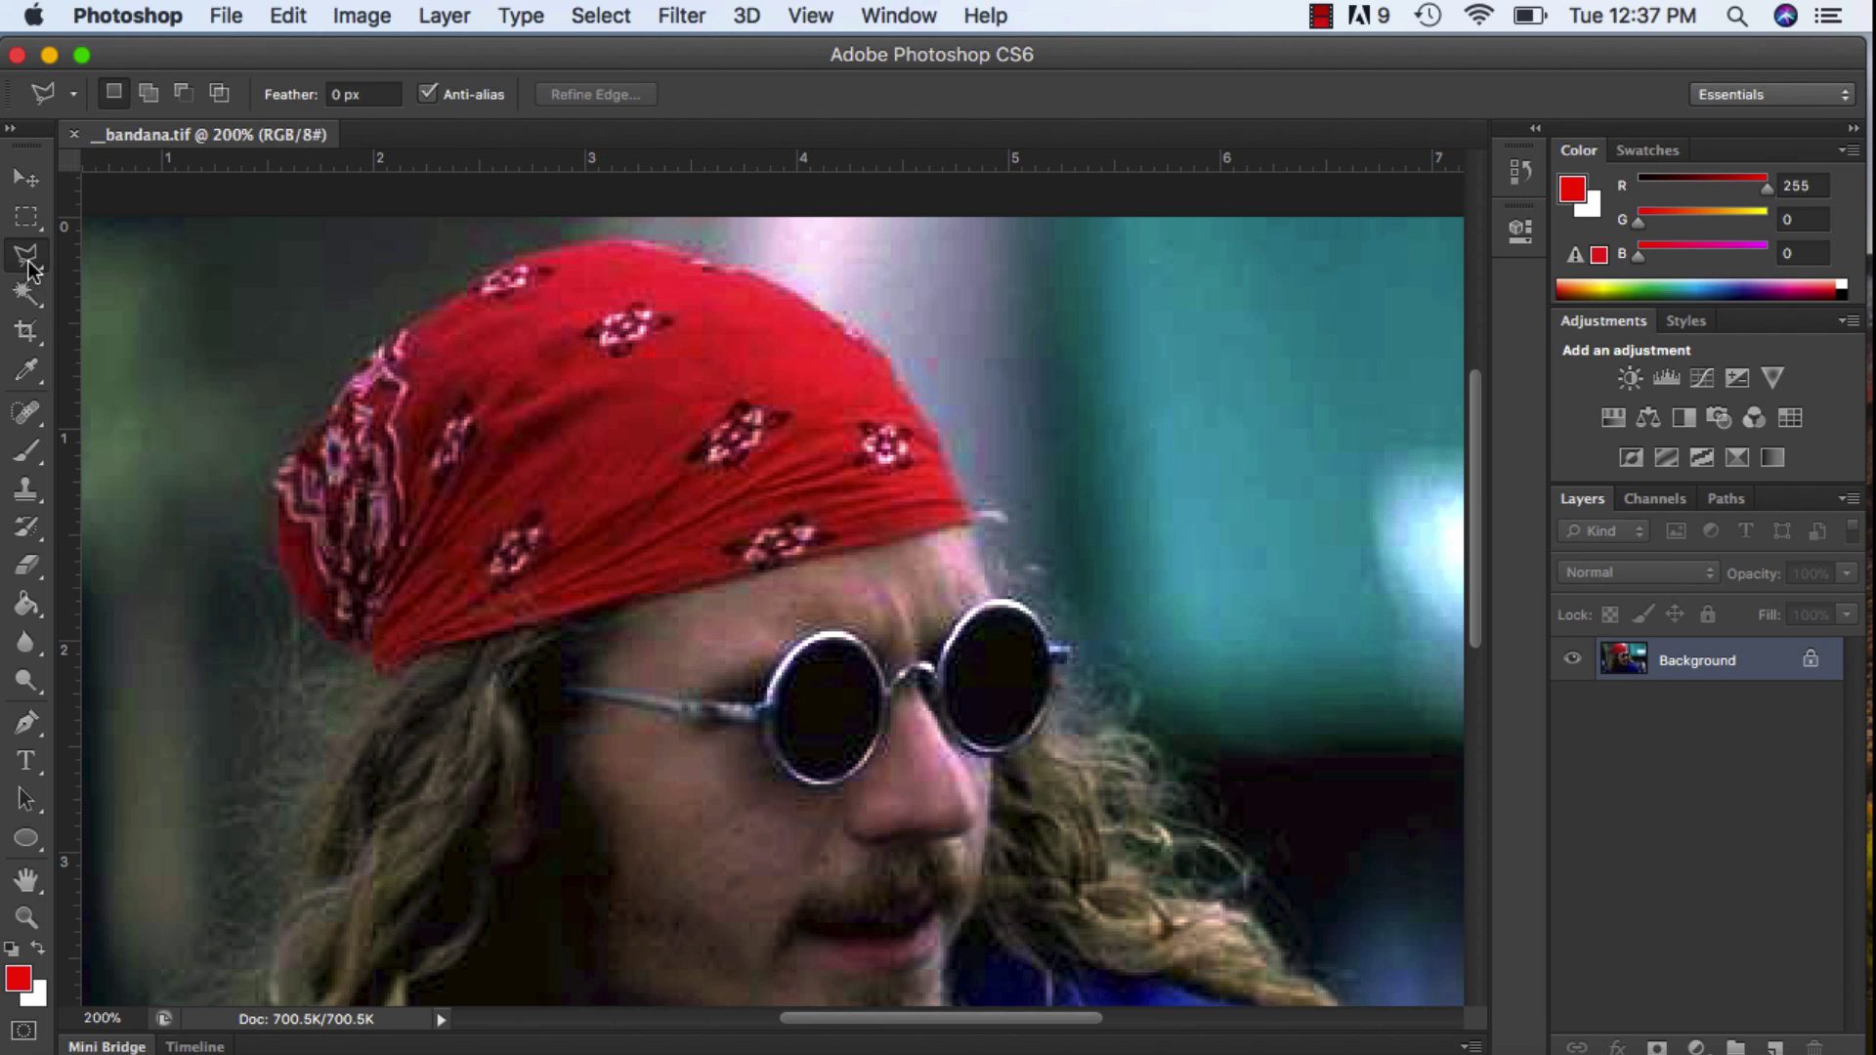
left_click(380, 669)
left_click(968, 524)
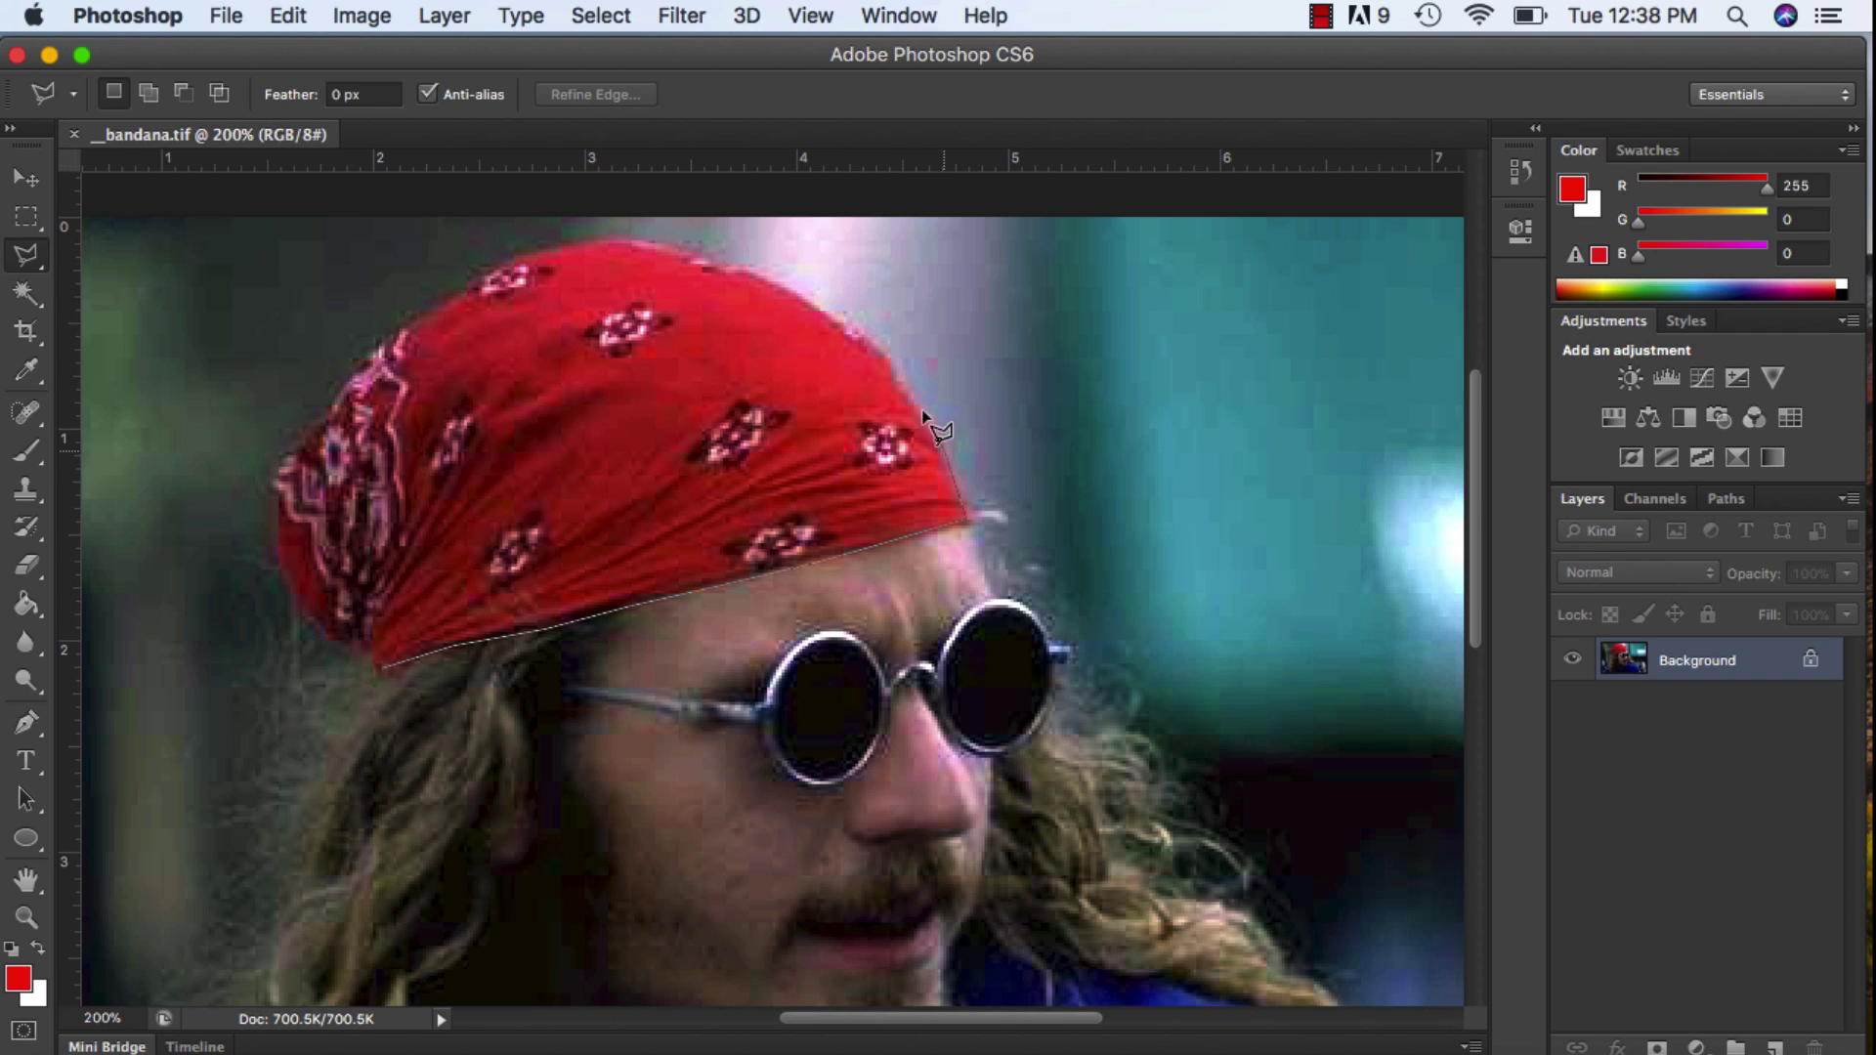
left_click(884, 360)
left_click(776, 278)
left_click(708, 260)
left_click(626, 240)
left_click(428, 305)
left_click(284, 454)
left_click(277, 525)
left_click(290, 584)
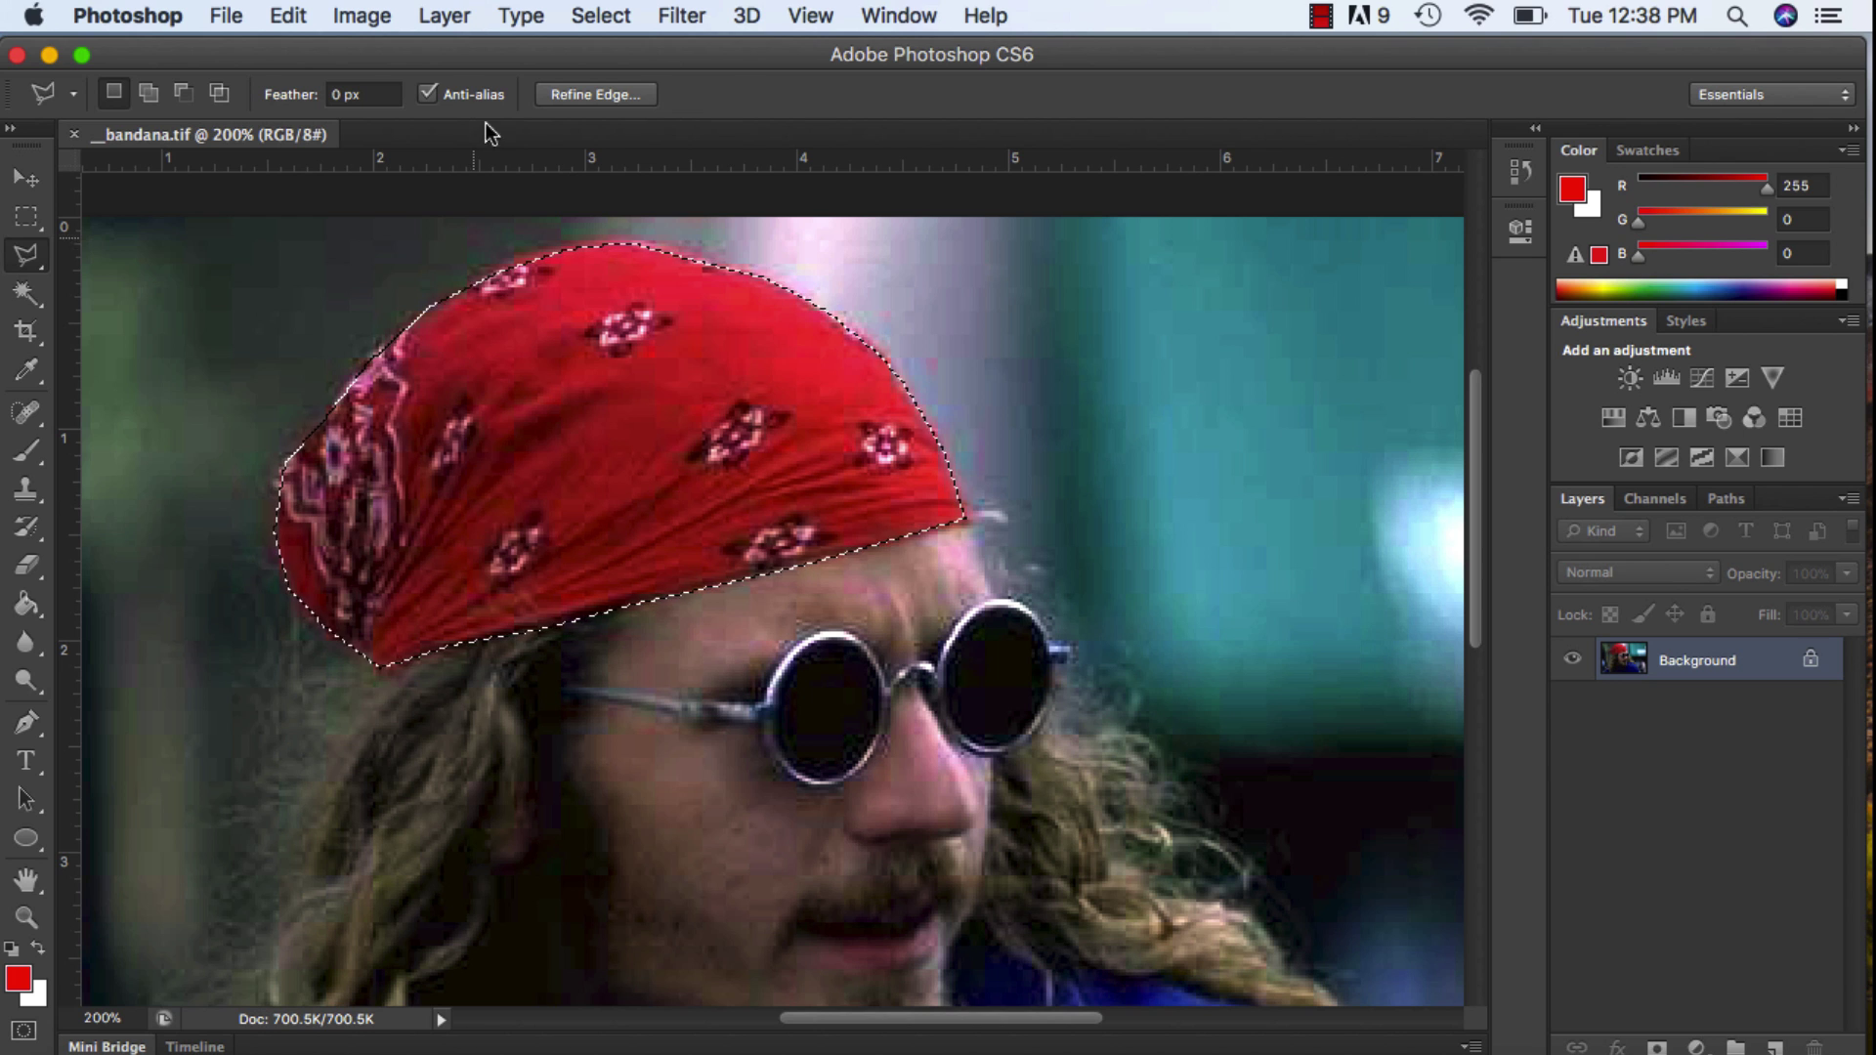
Invert the selection and desaturate everything except the bandana
left_click(600, 16)
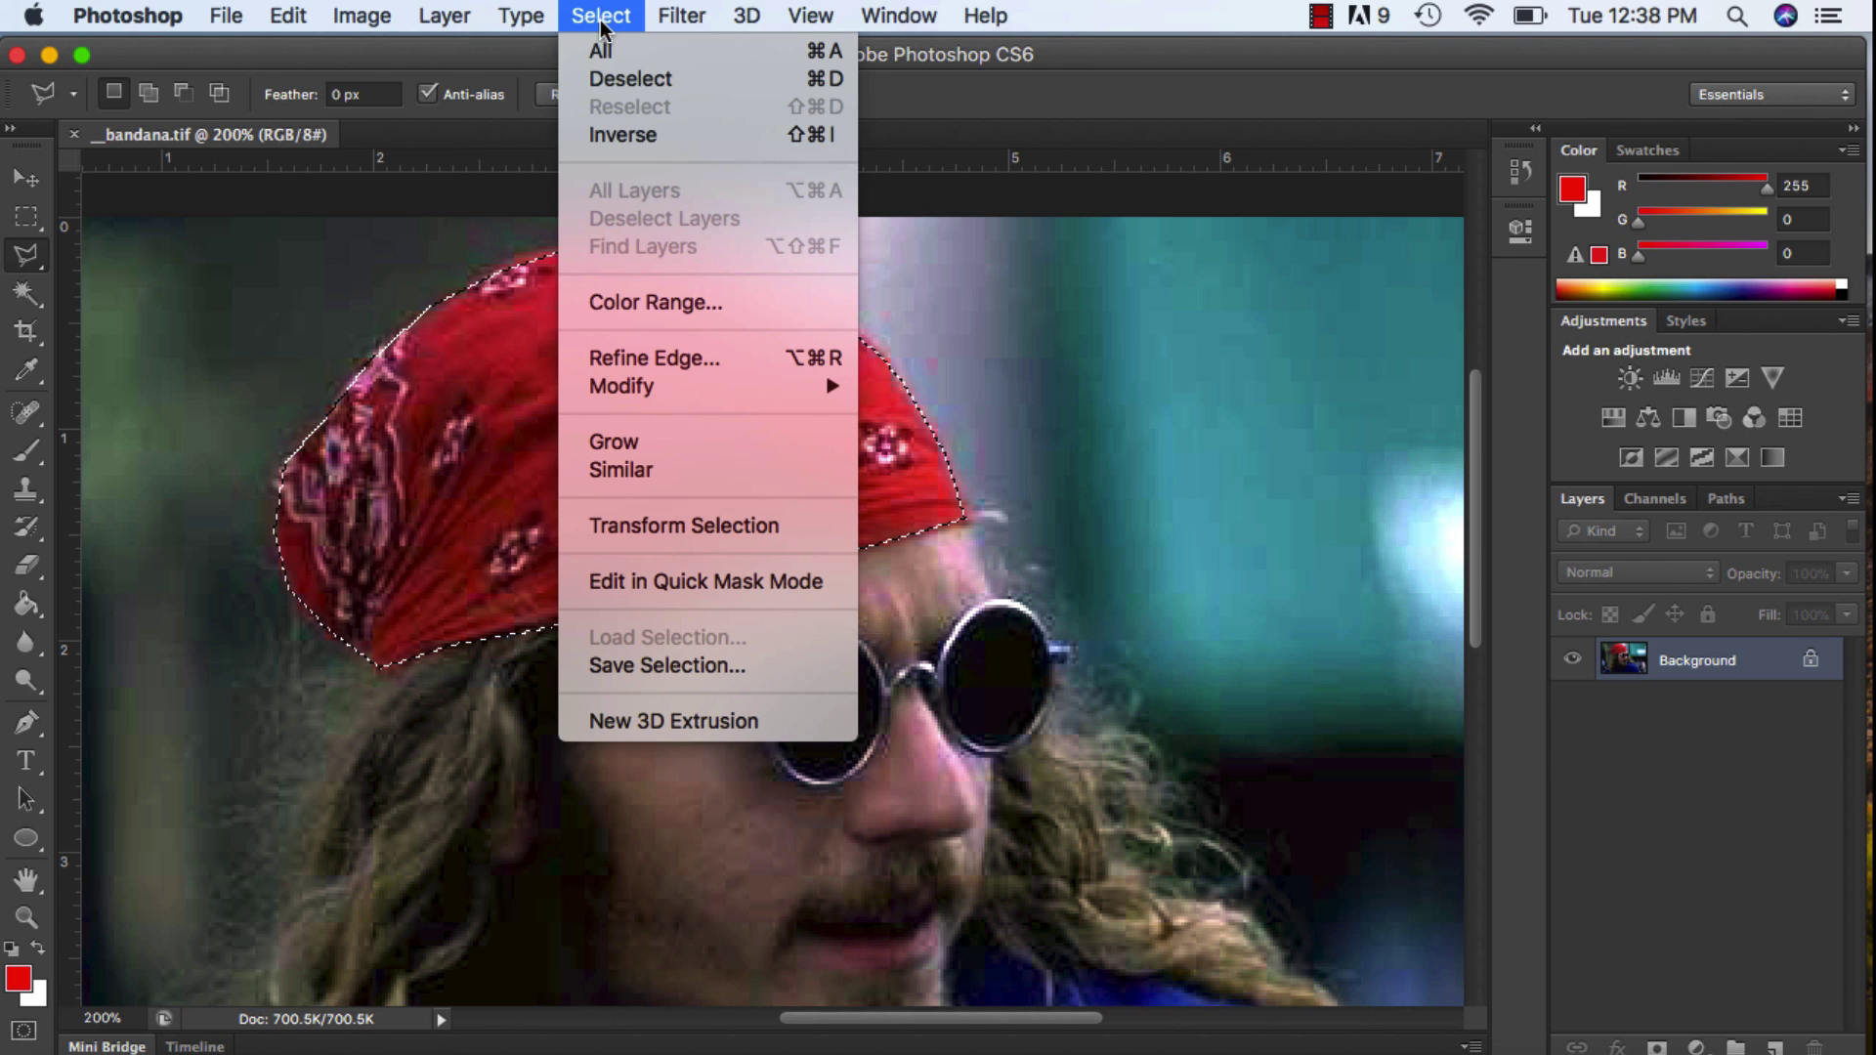
left_click(617, 131)
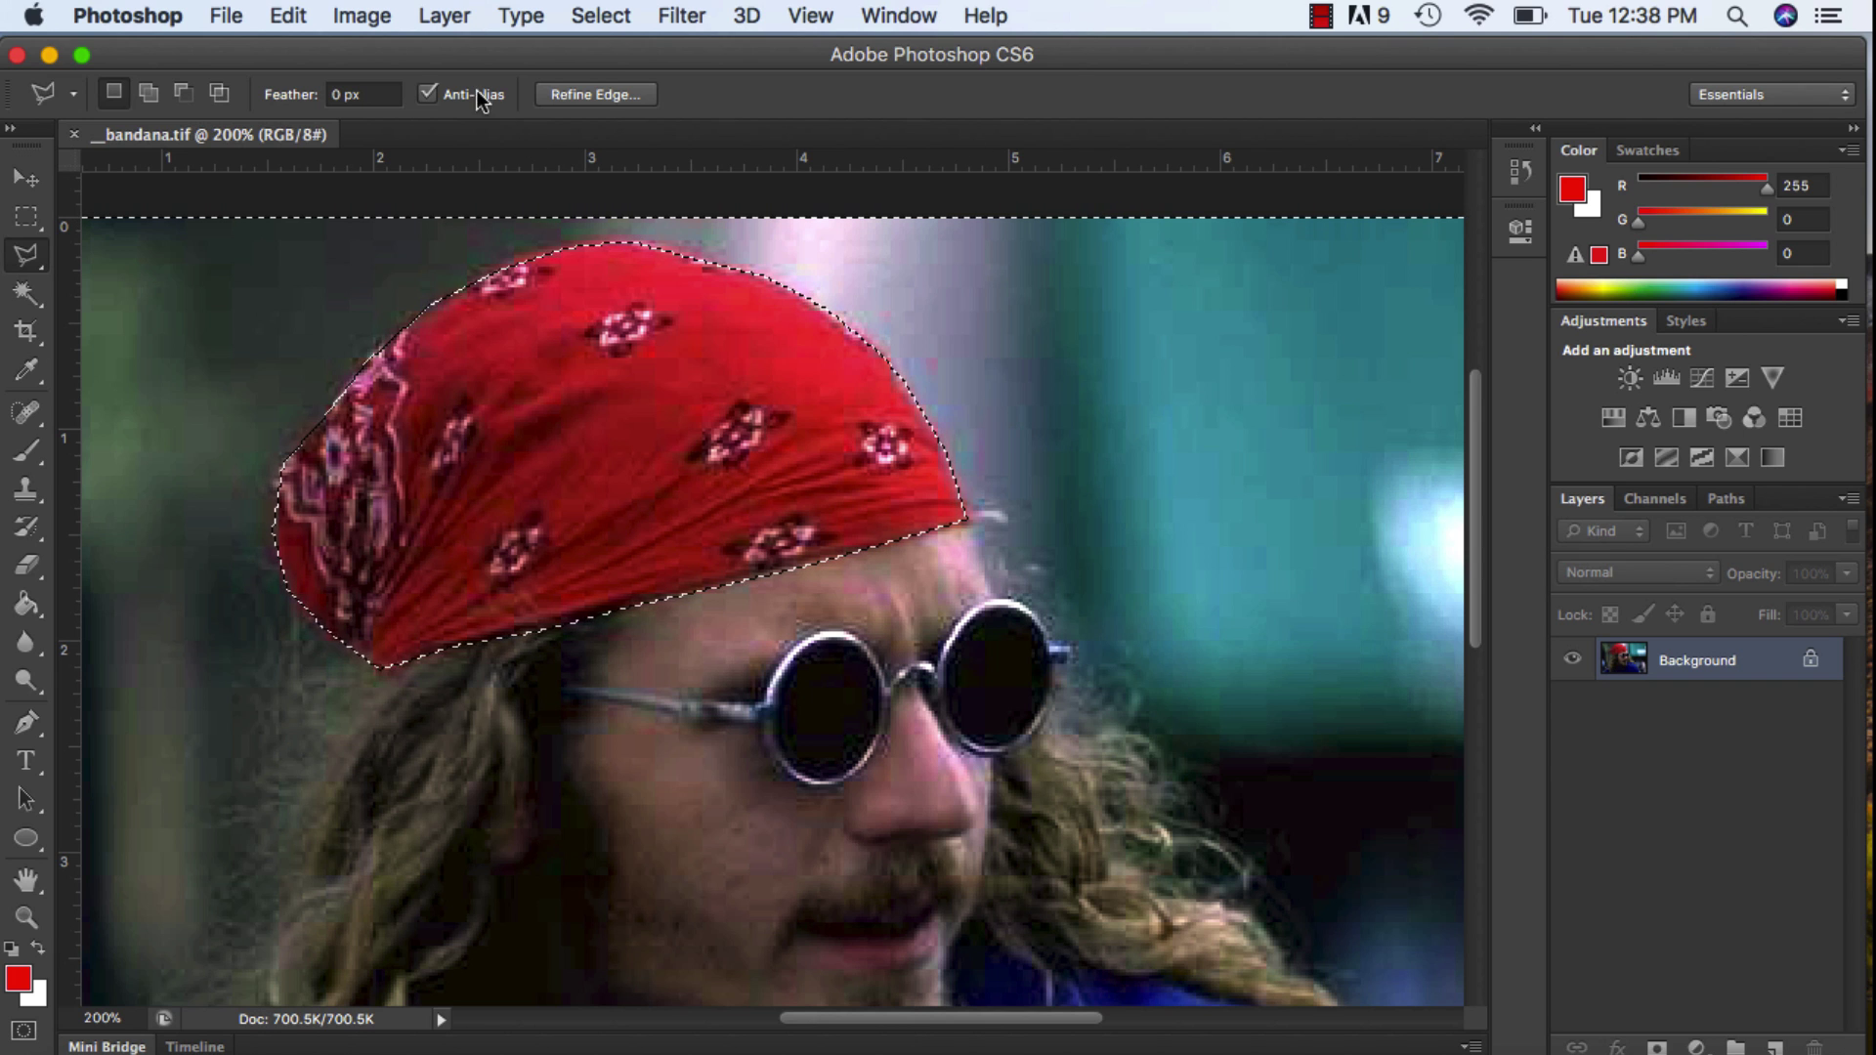
left_click(362, 15)
mouse_move(396, 115)
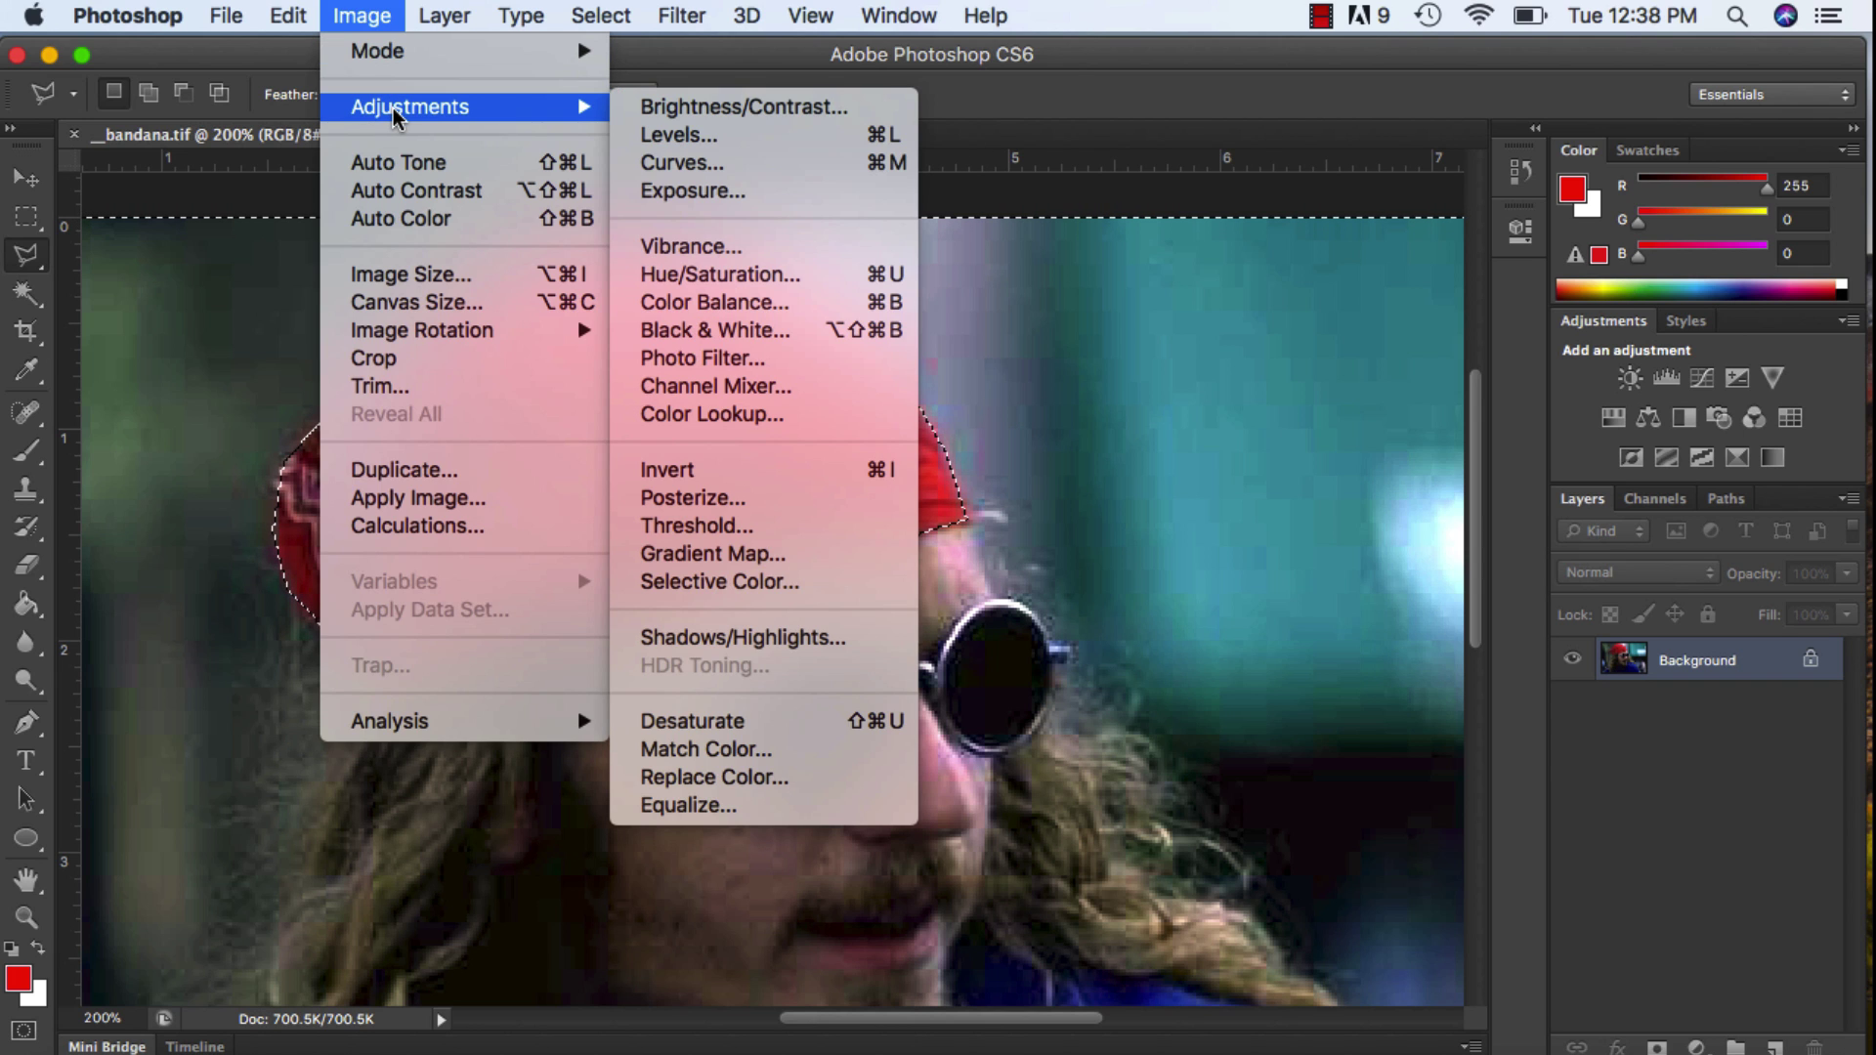
left_click(747, 723)
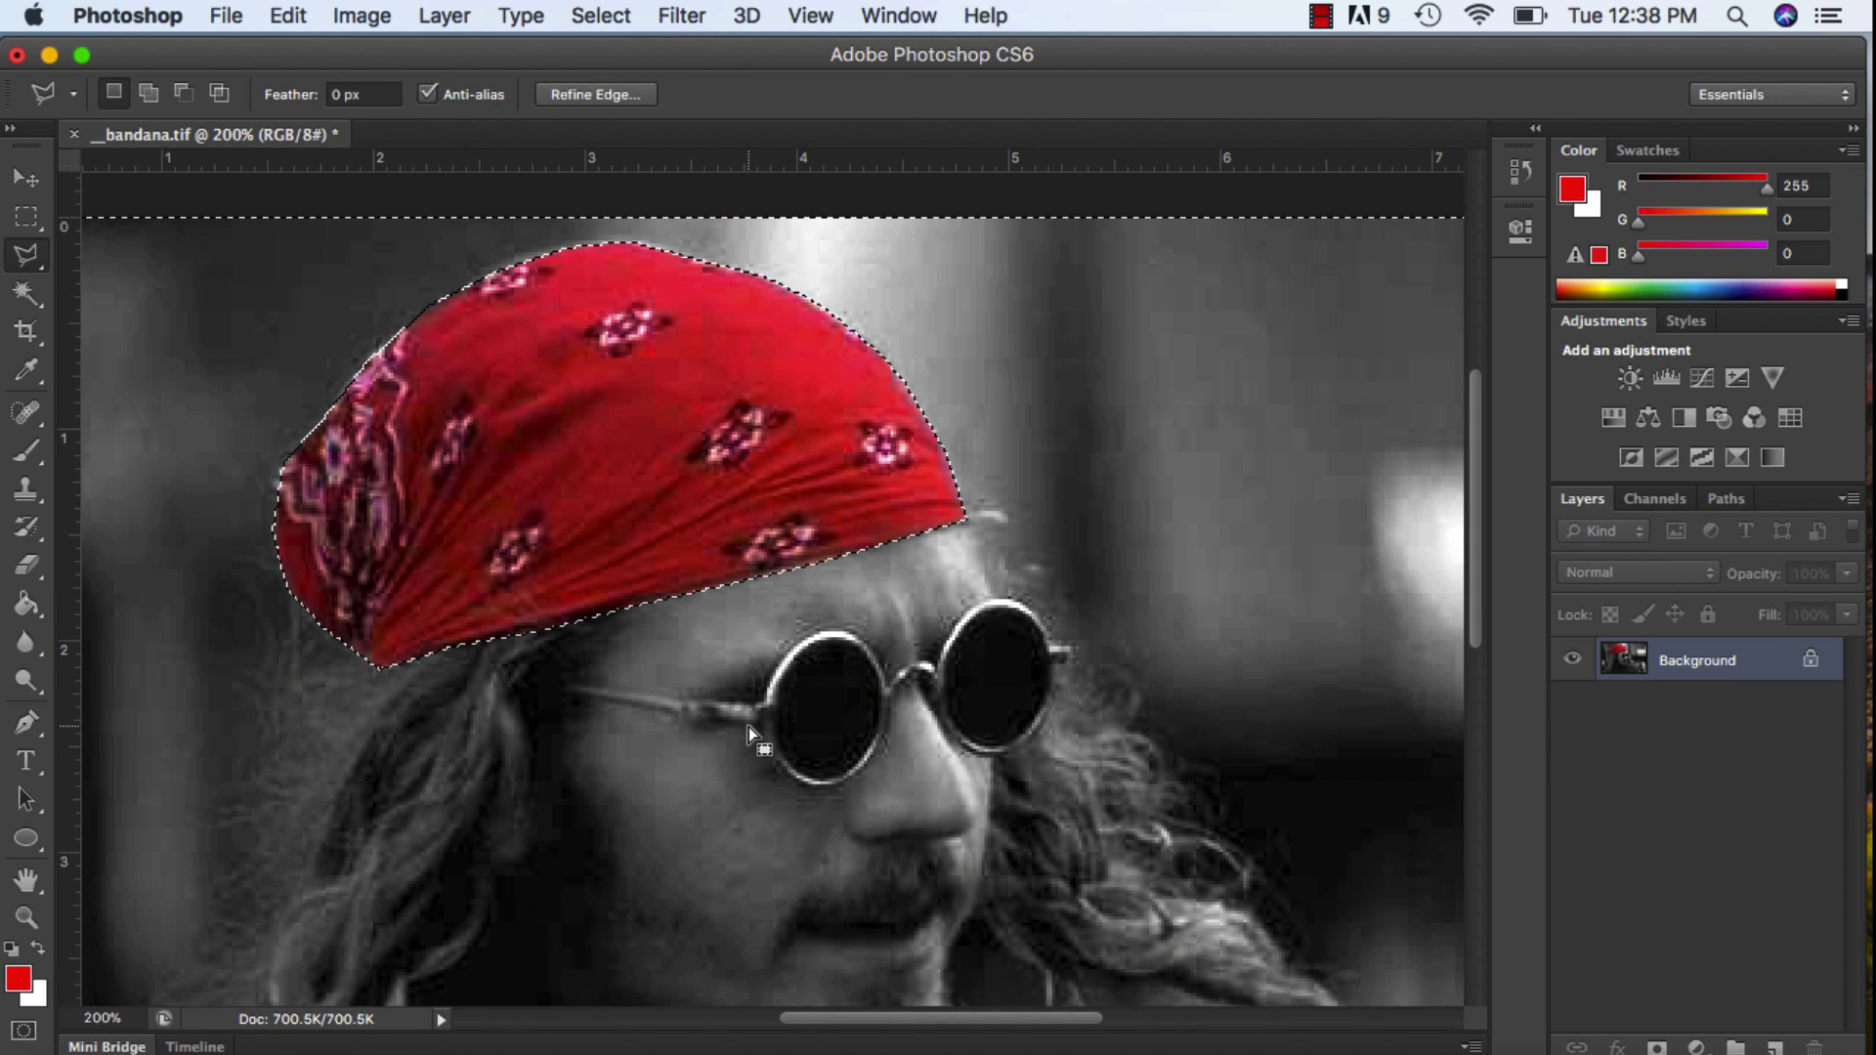
Deselect, zoom the view back out, and restore the inverted selection
key("super+d")
key("super+minus")
key("super+shift+d")
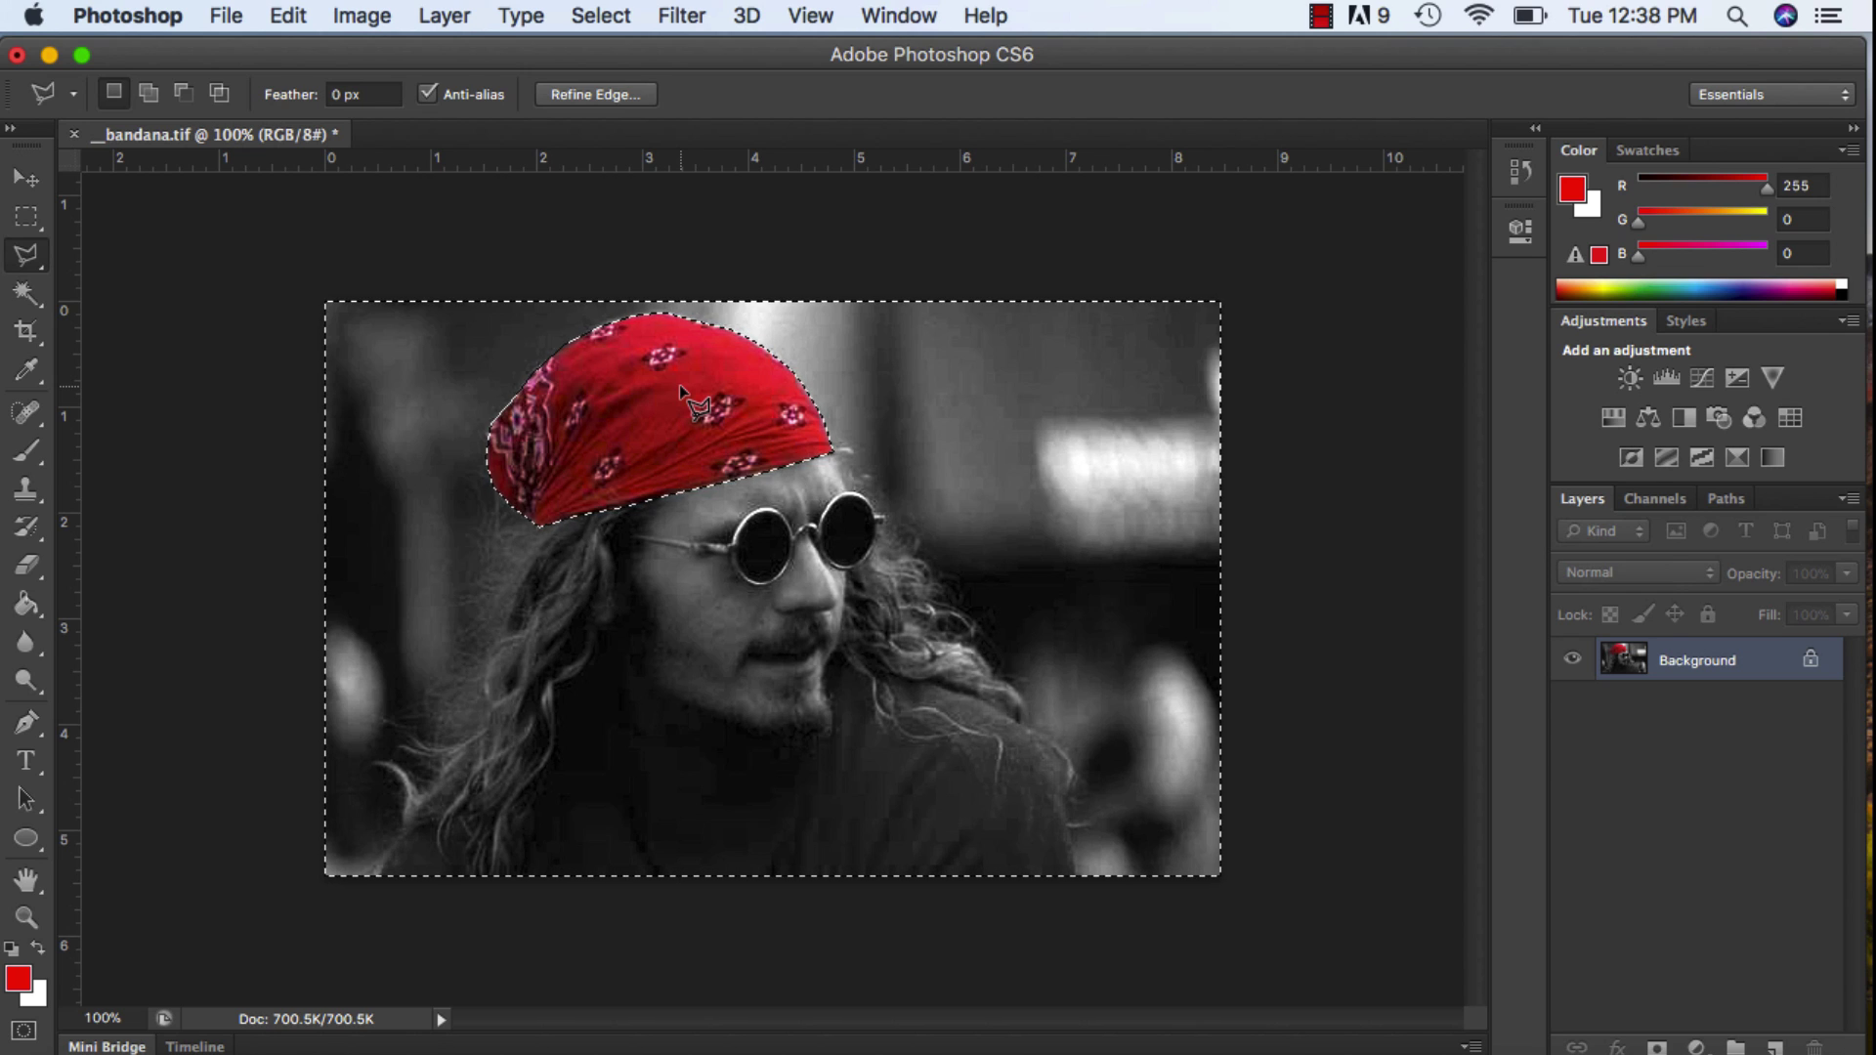
Clear the selection and zoom in to 300% on the left sunglass lens
key("super+d")
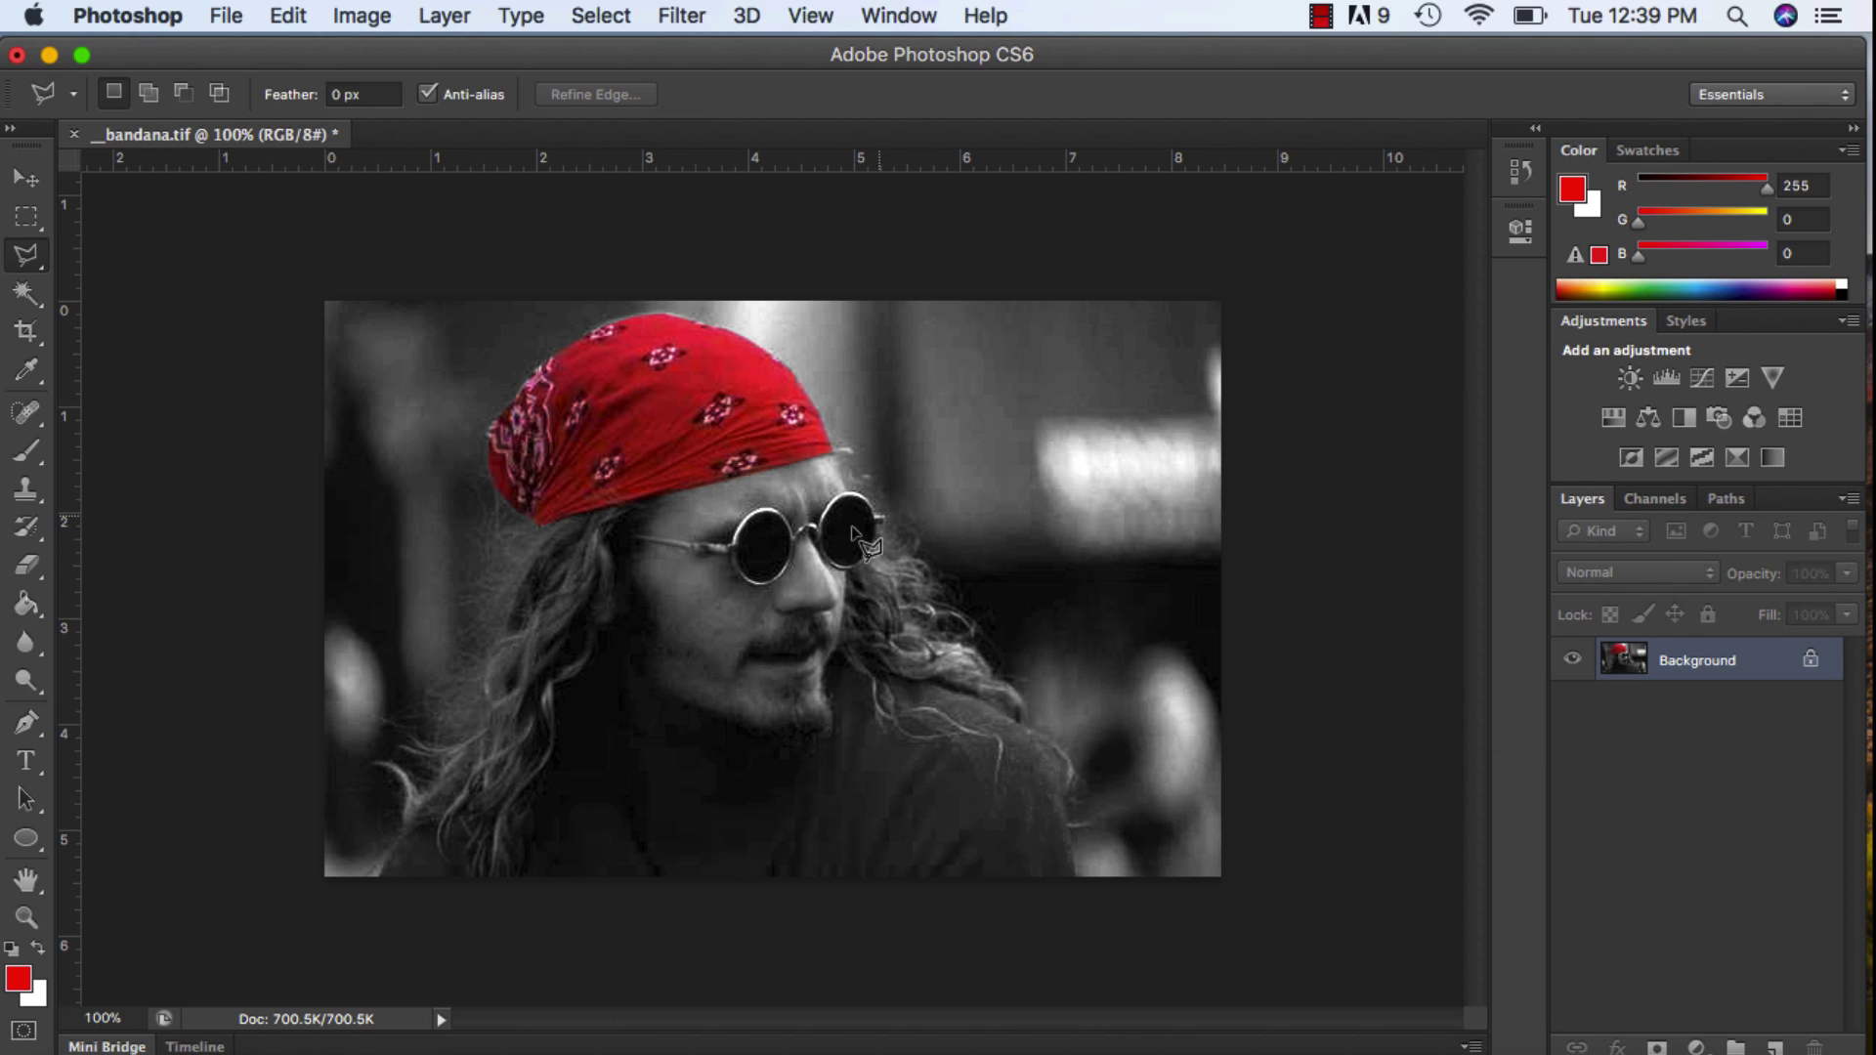
left_click(26, 917)
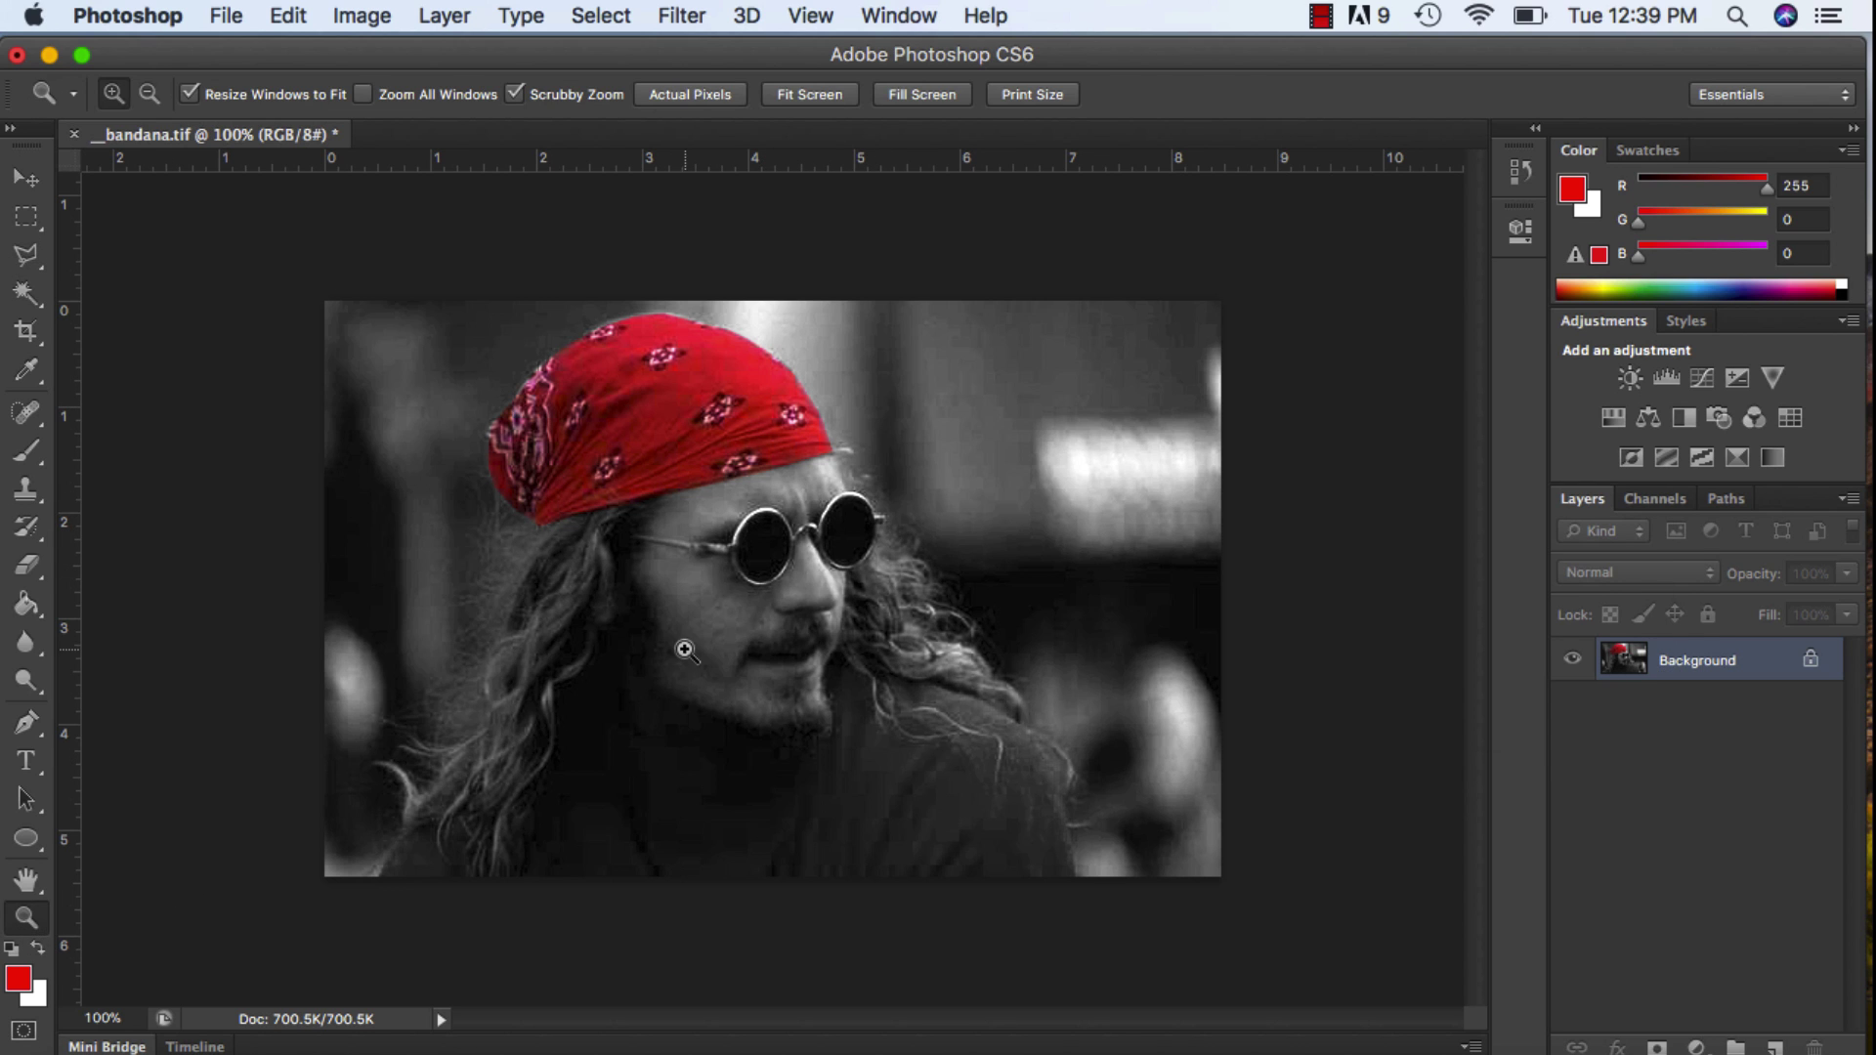
left_click(785, 557)
left_click(785, 557)
left_click(22, 262)
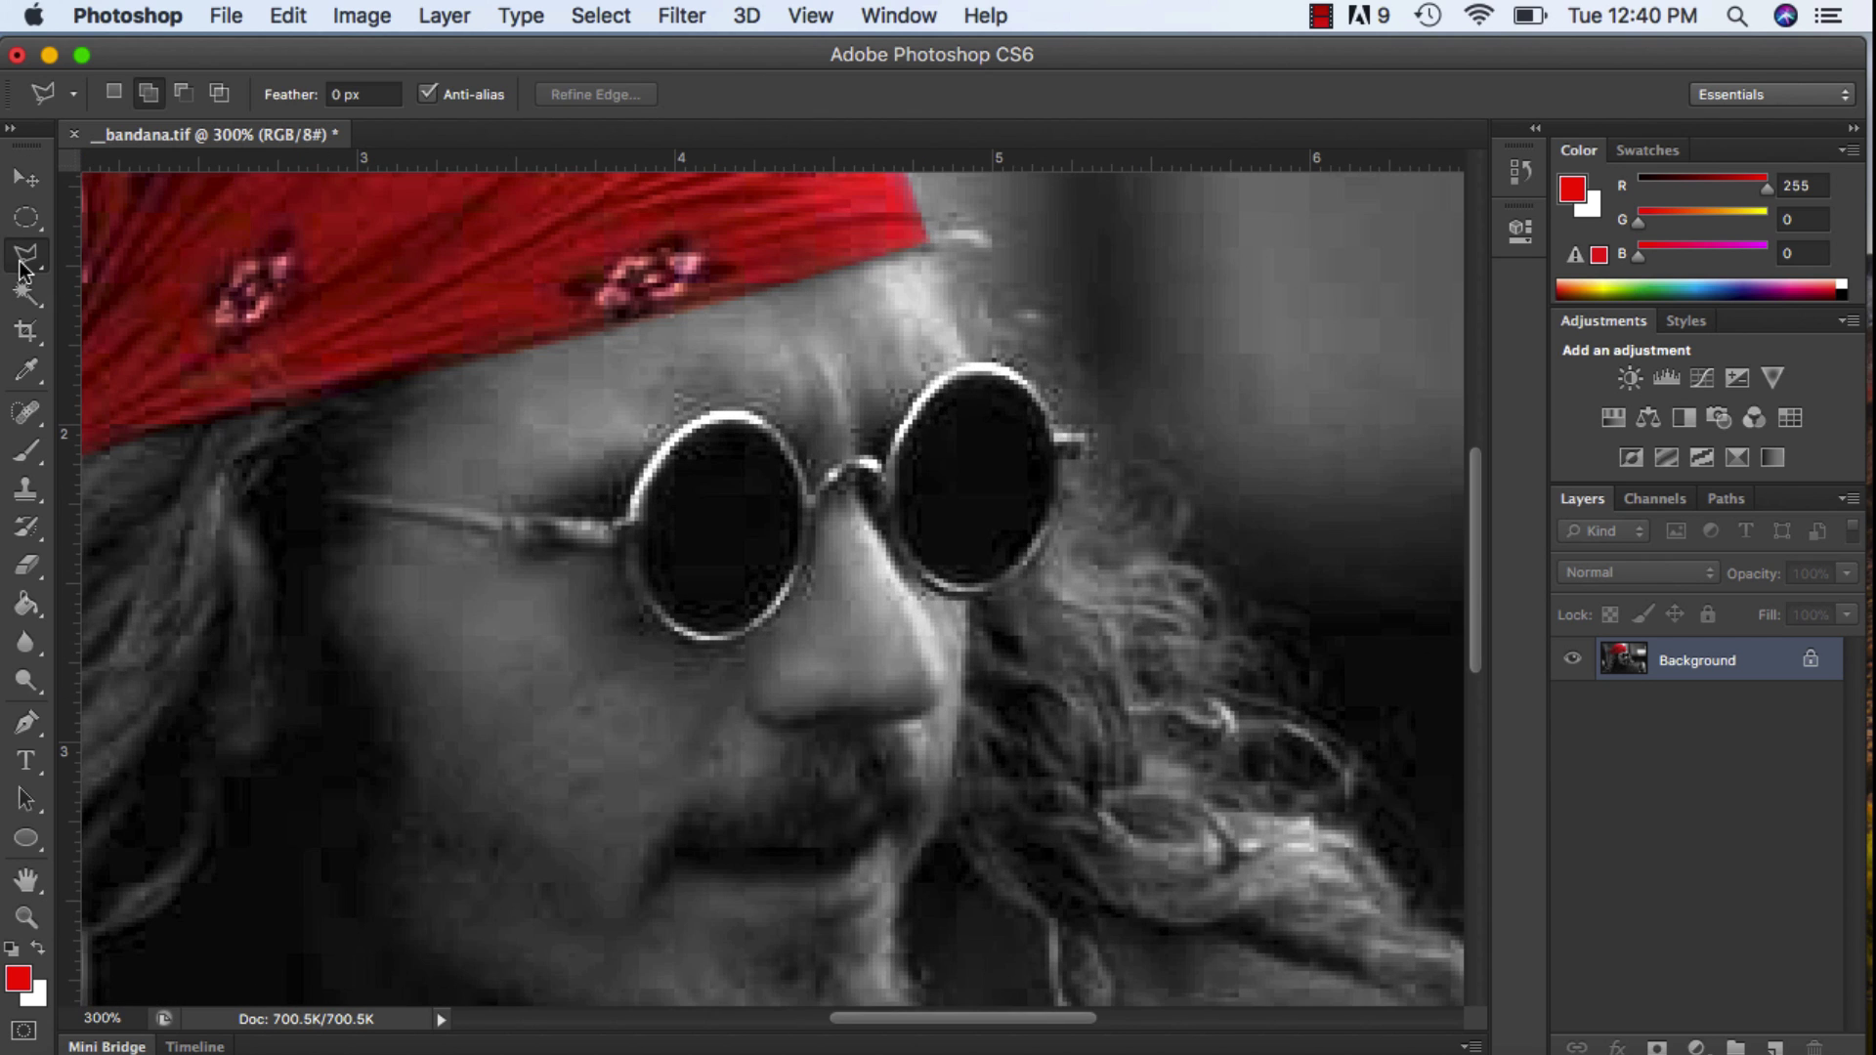
Trace a closed polygonal outline around the rim of the left lens
left_click(734, 424)
left_click(672, 455)
left_click(651, 479)
left_click(641, 503)
left_click(636, 530)
left_click(651, 598)
left_click(670, 621)
left_click(714, 634)
left_click(756, 621)
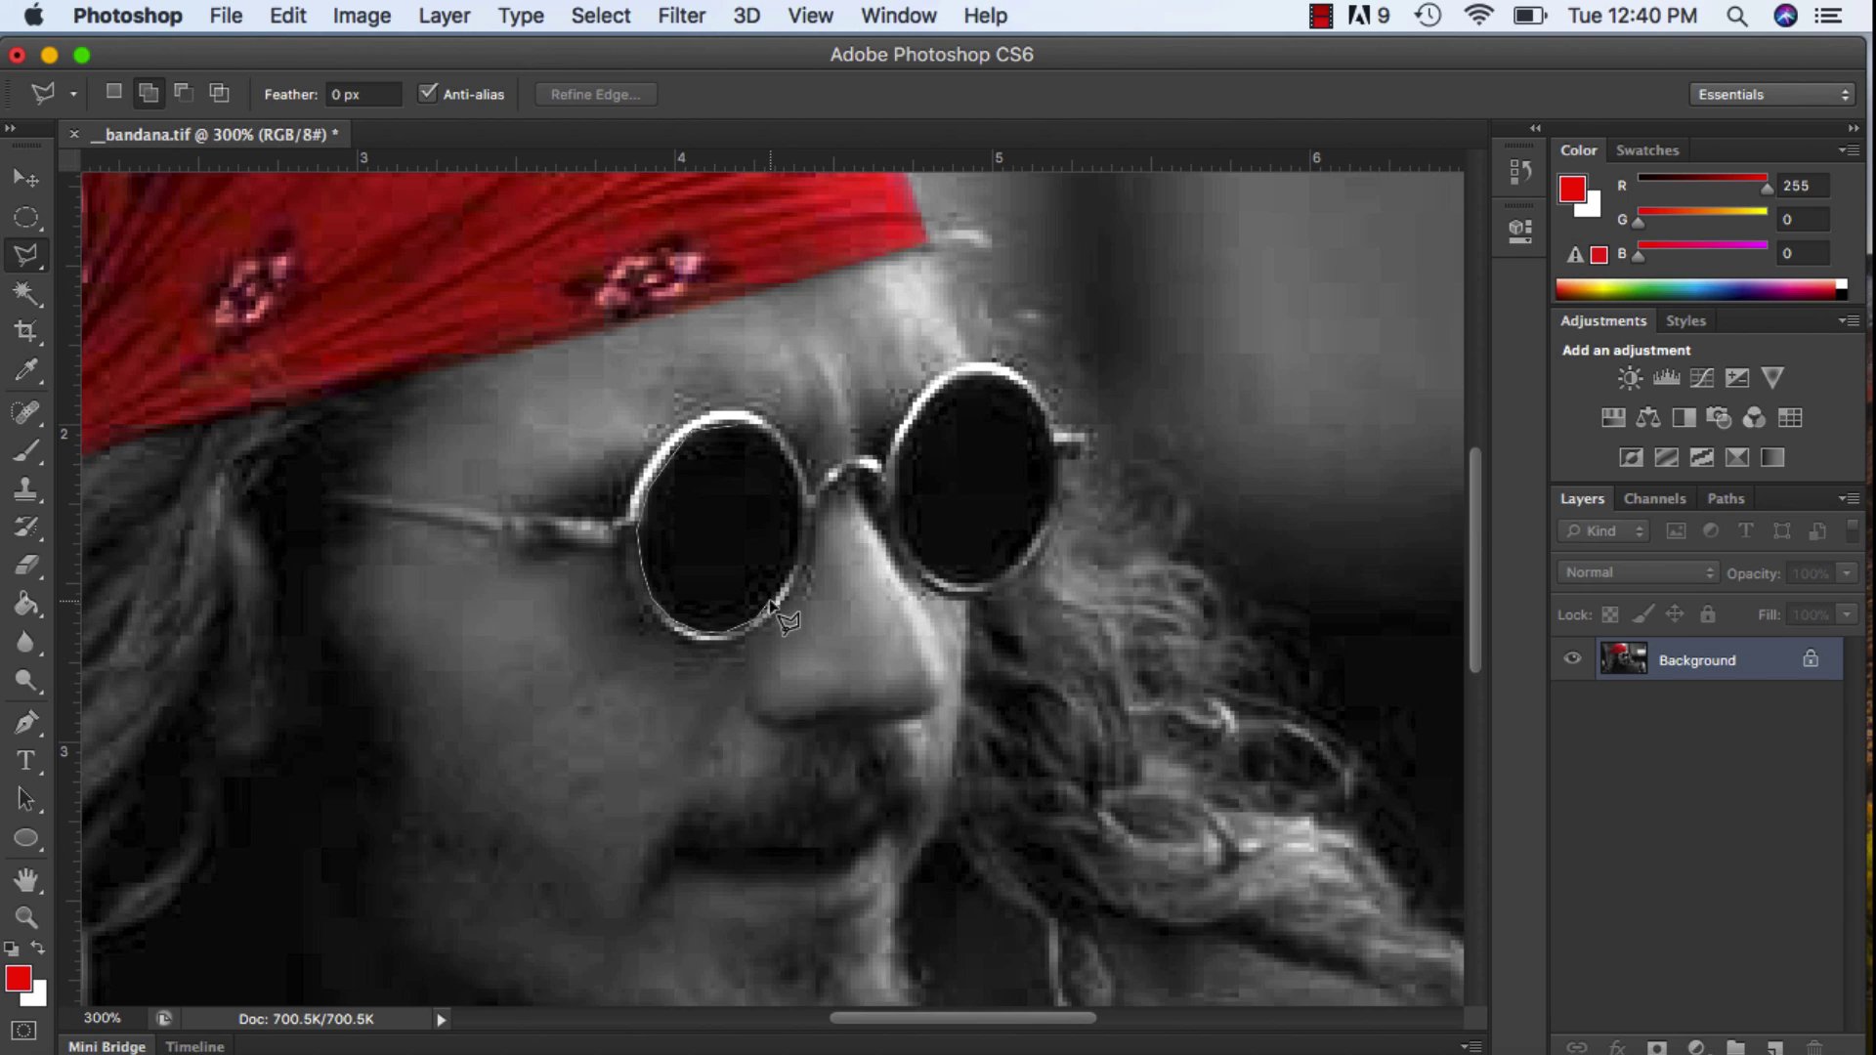
left_click(784, 590)
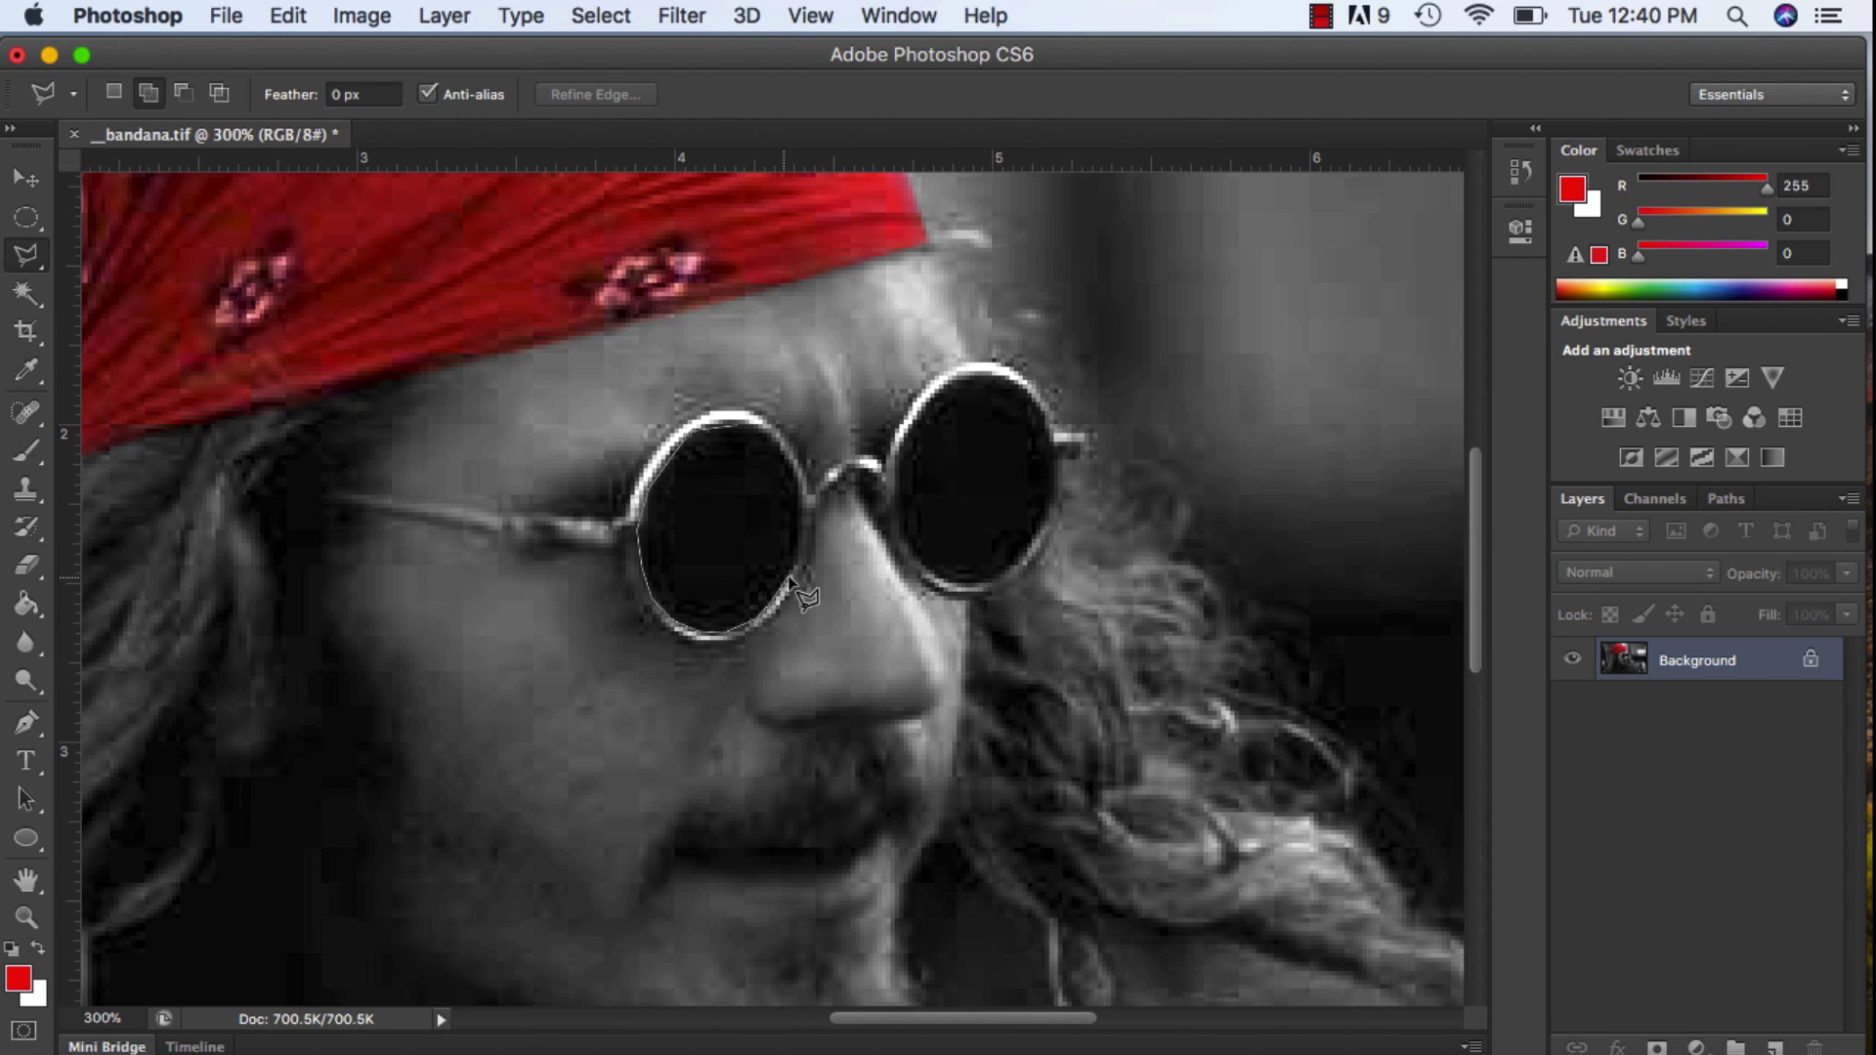
left_click(802, 518)
left_click(788, 475)
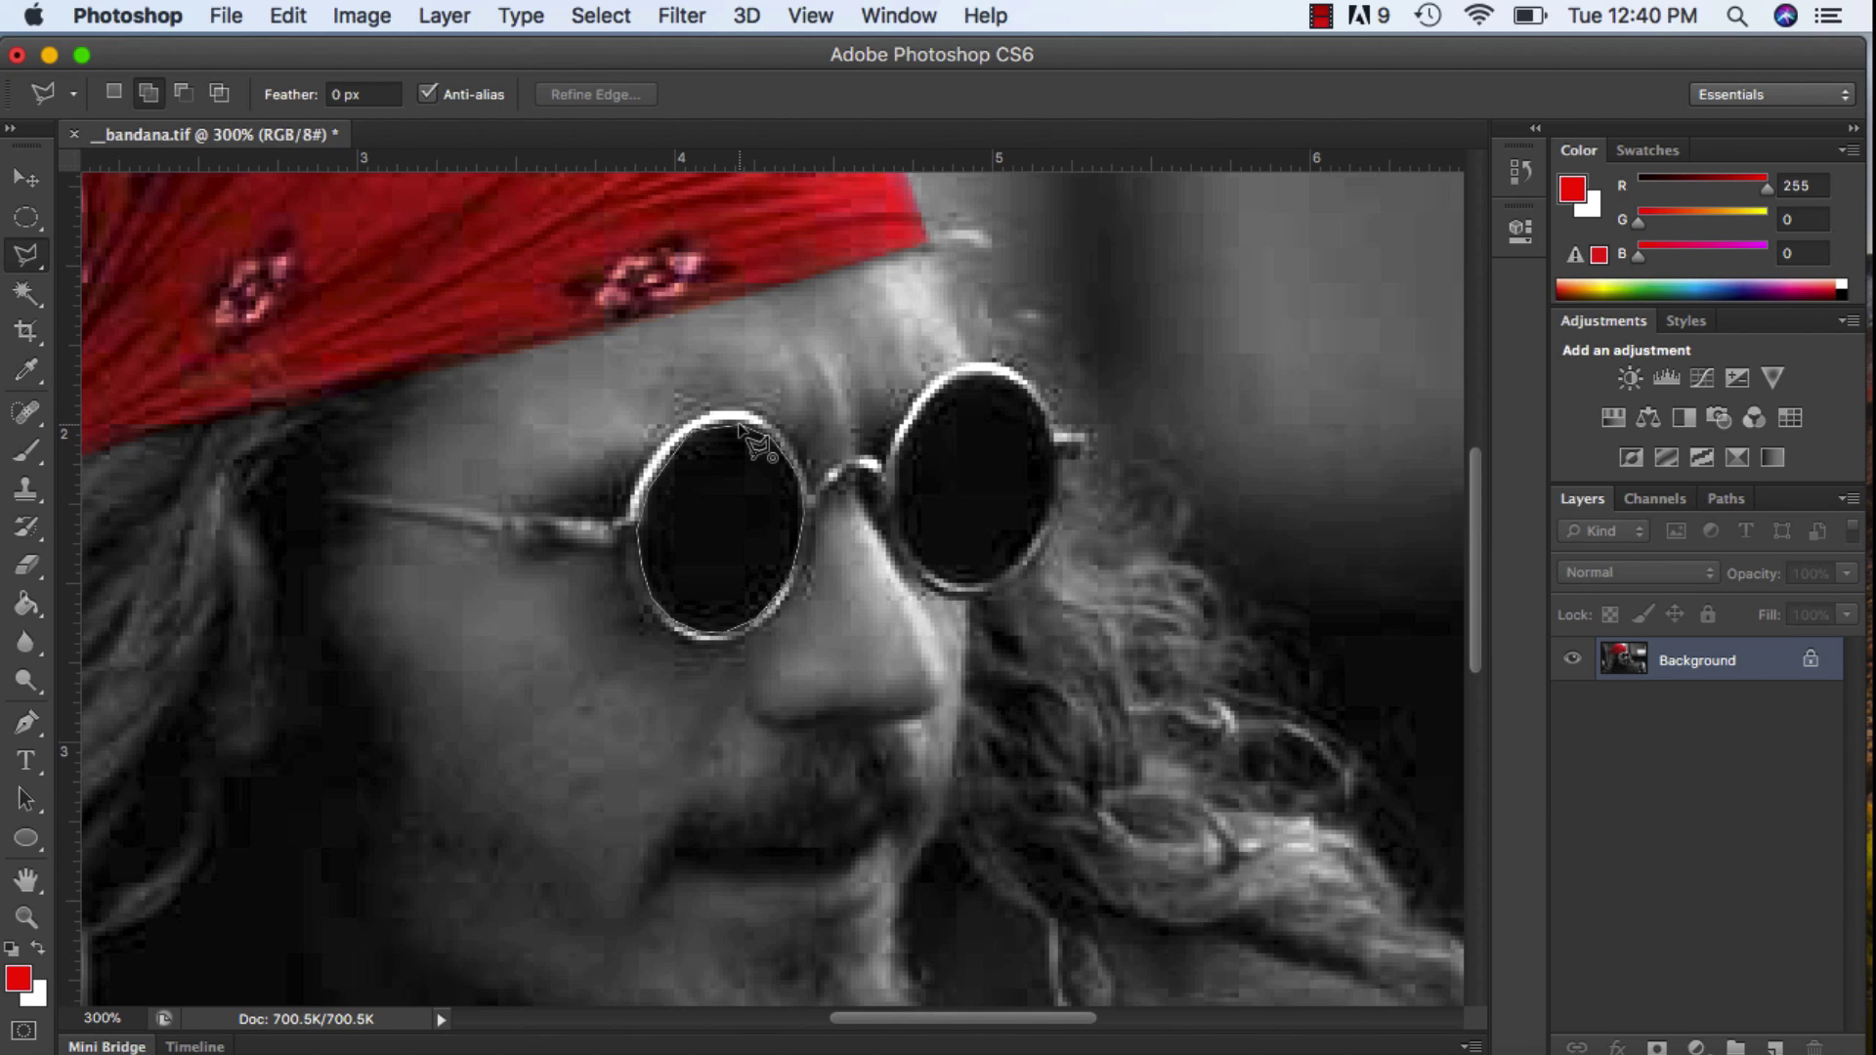
left_click(740, 428)
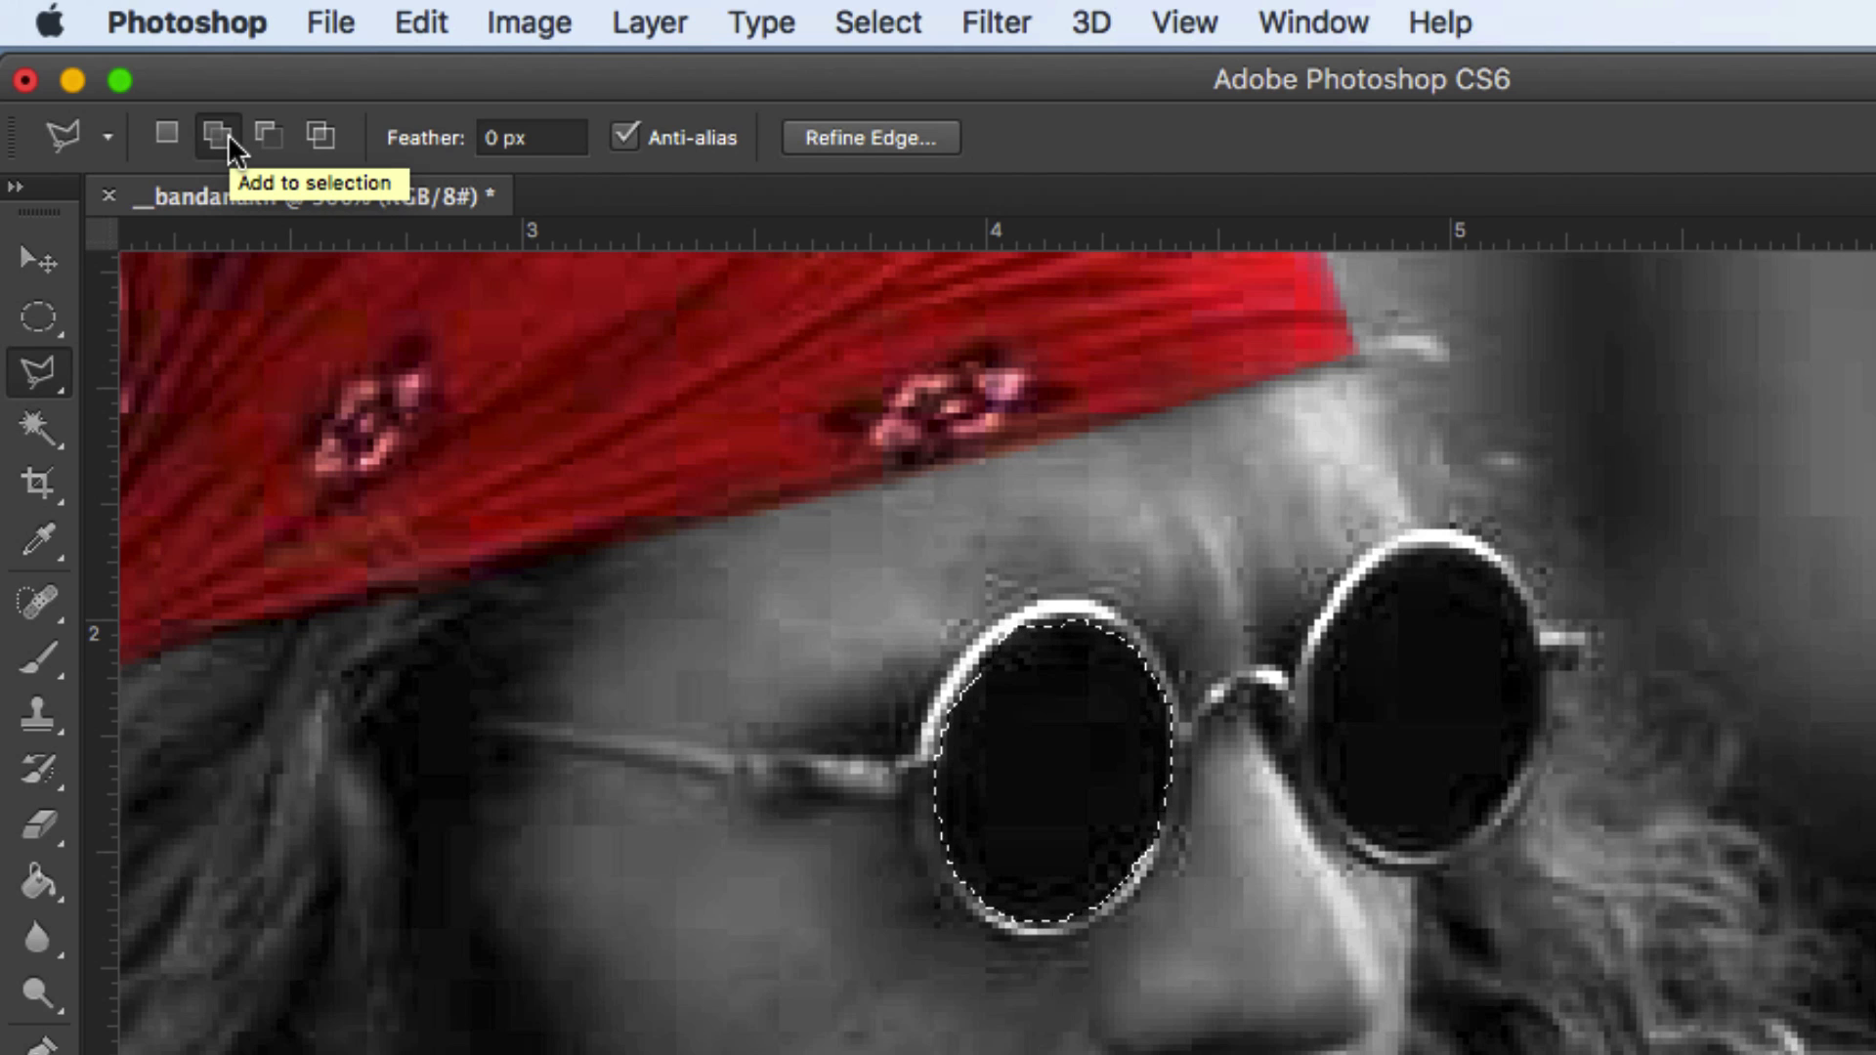
Switch to Add to selection and add an outline around the right lens
left_click(168, 139)
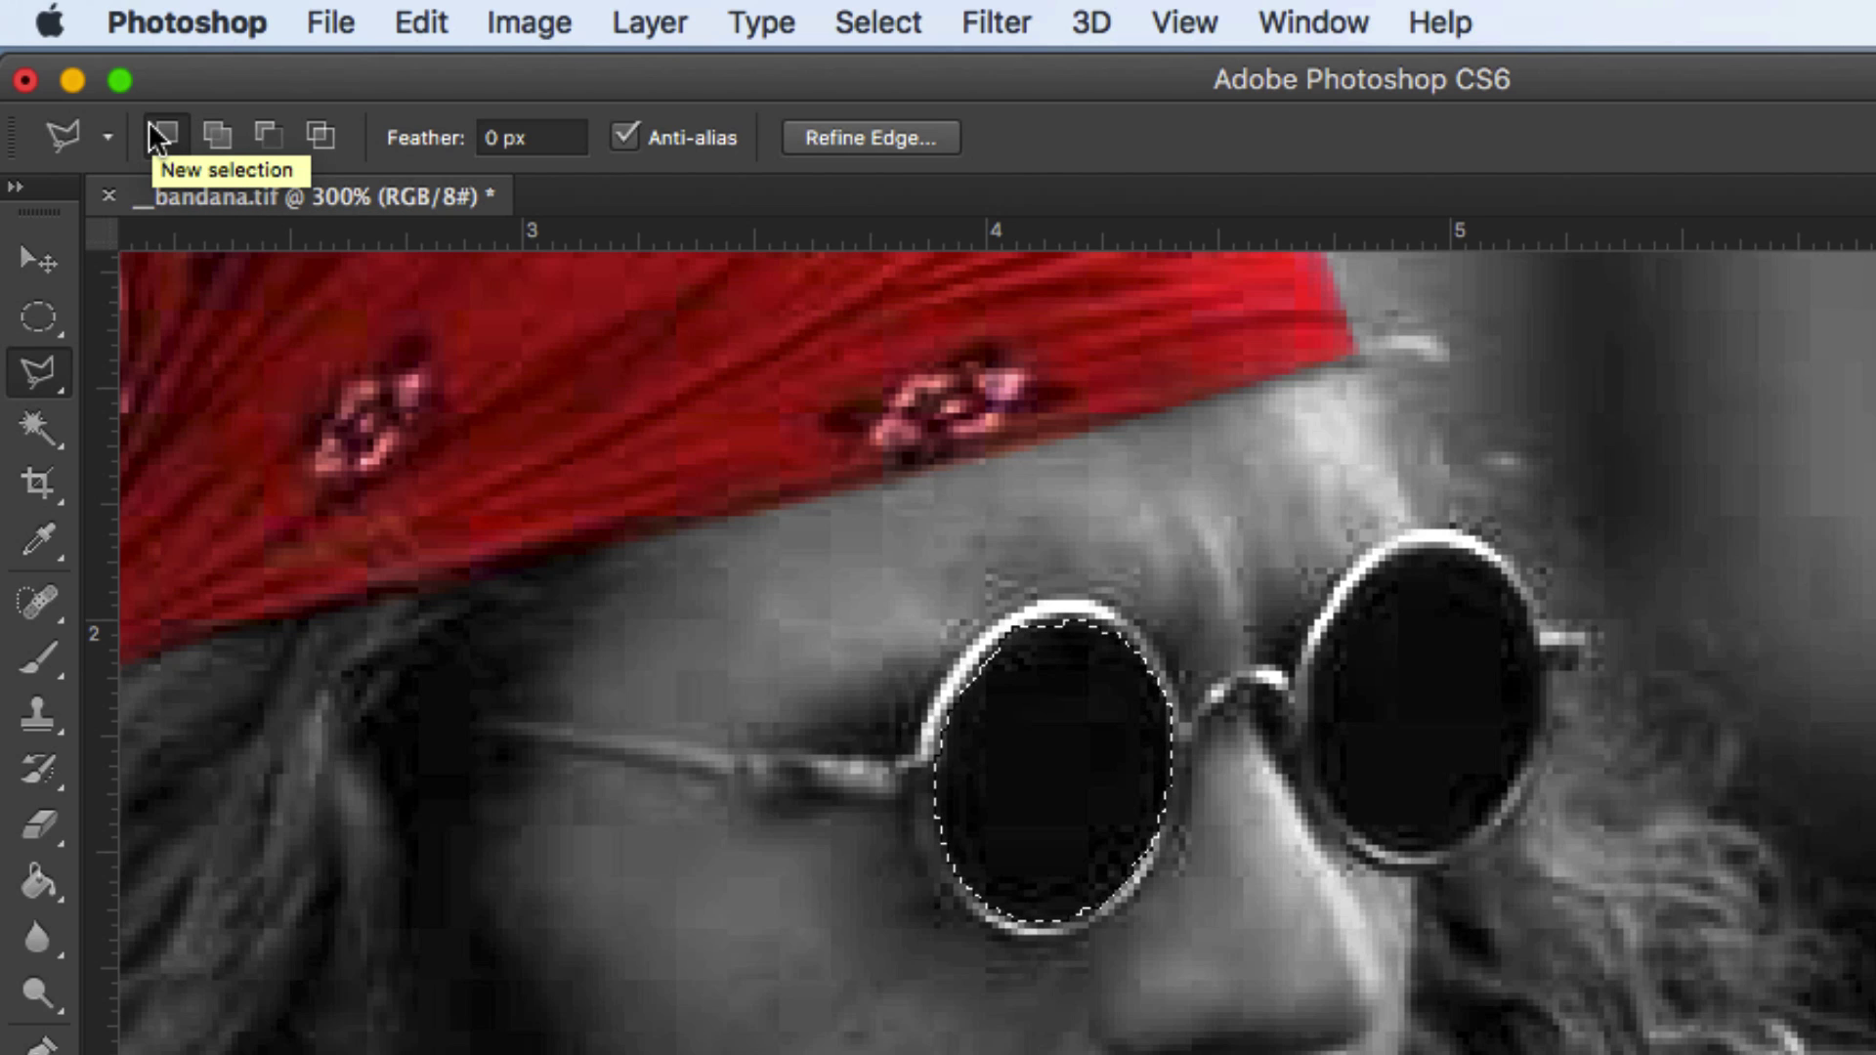
left_click(218, 137)
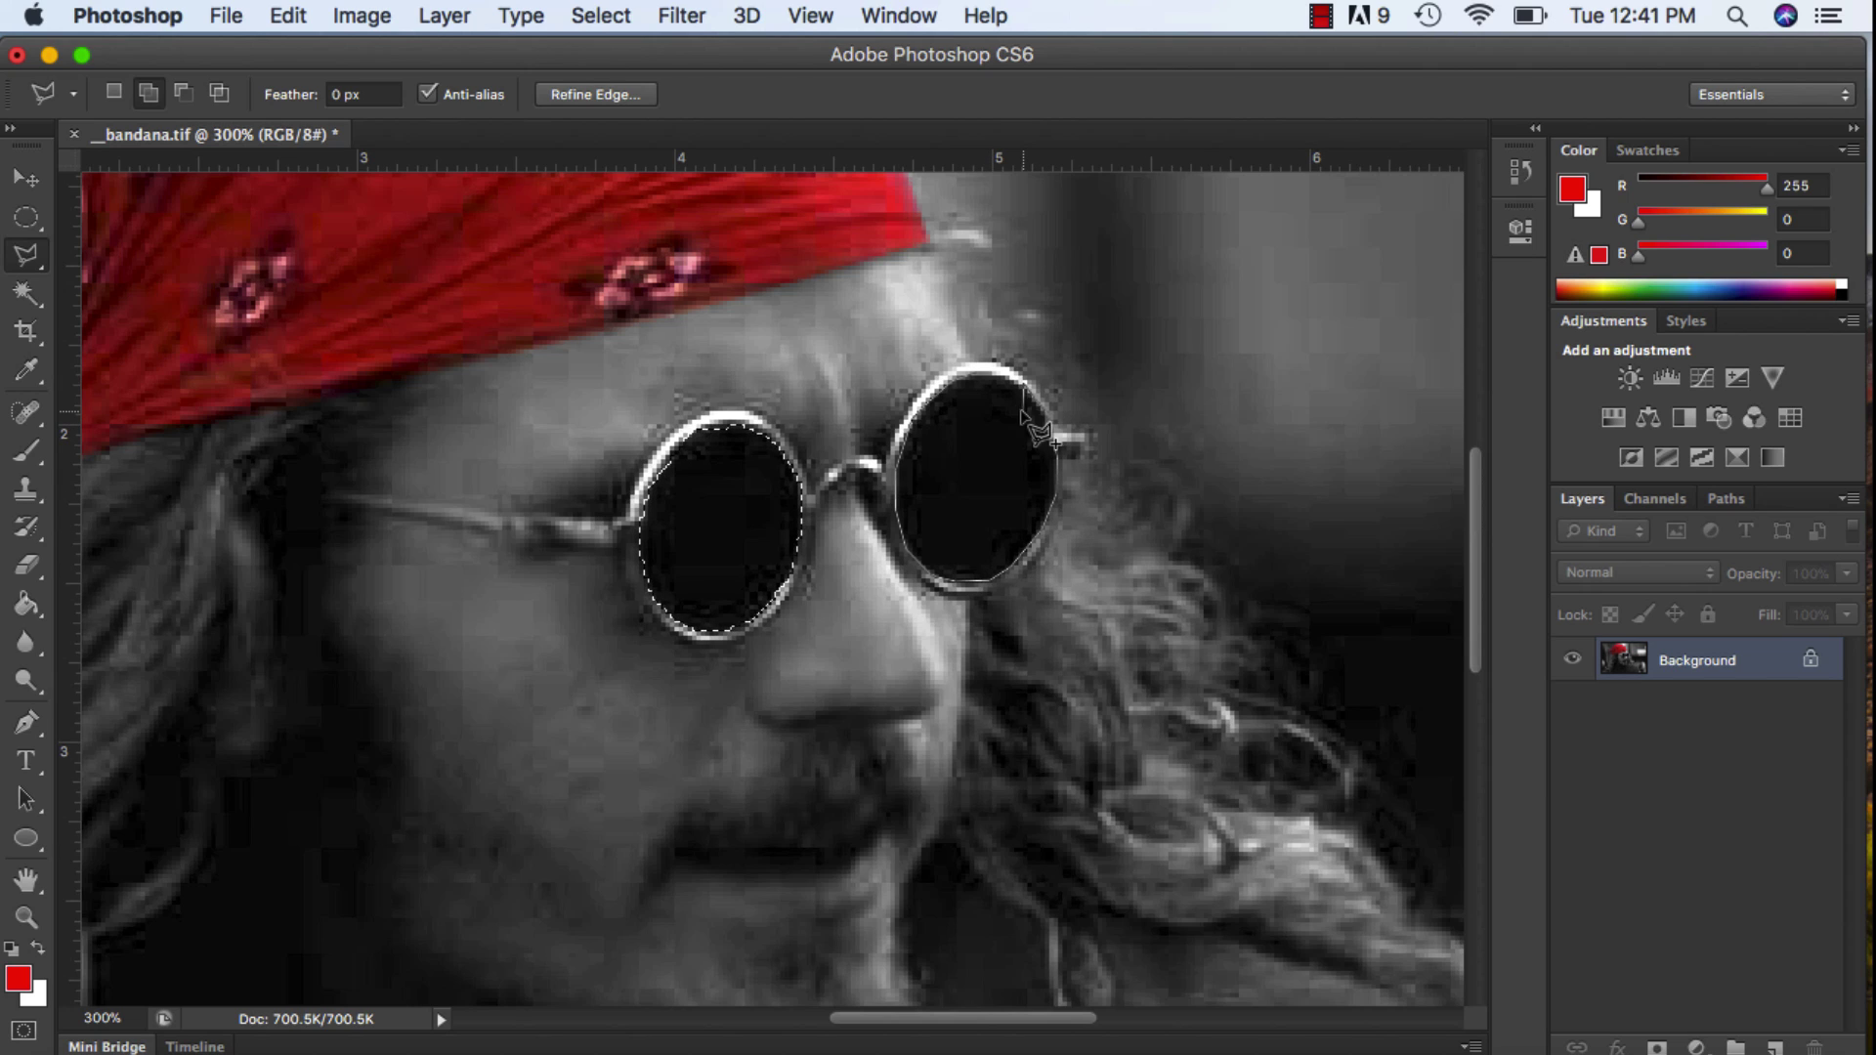
left_click(978, 371)
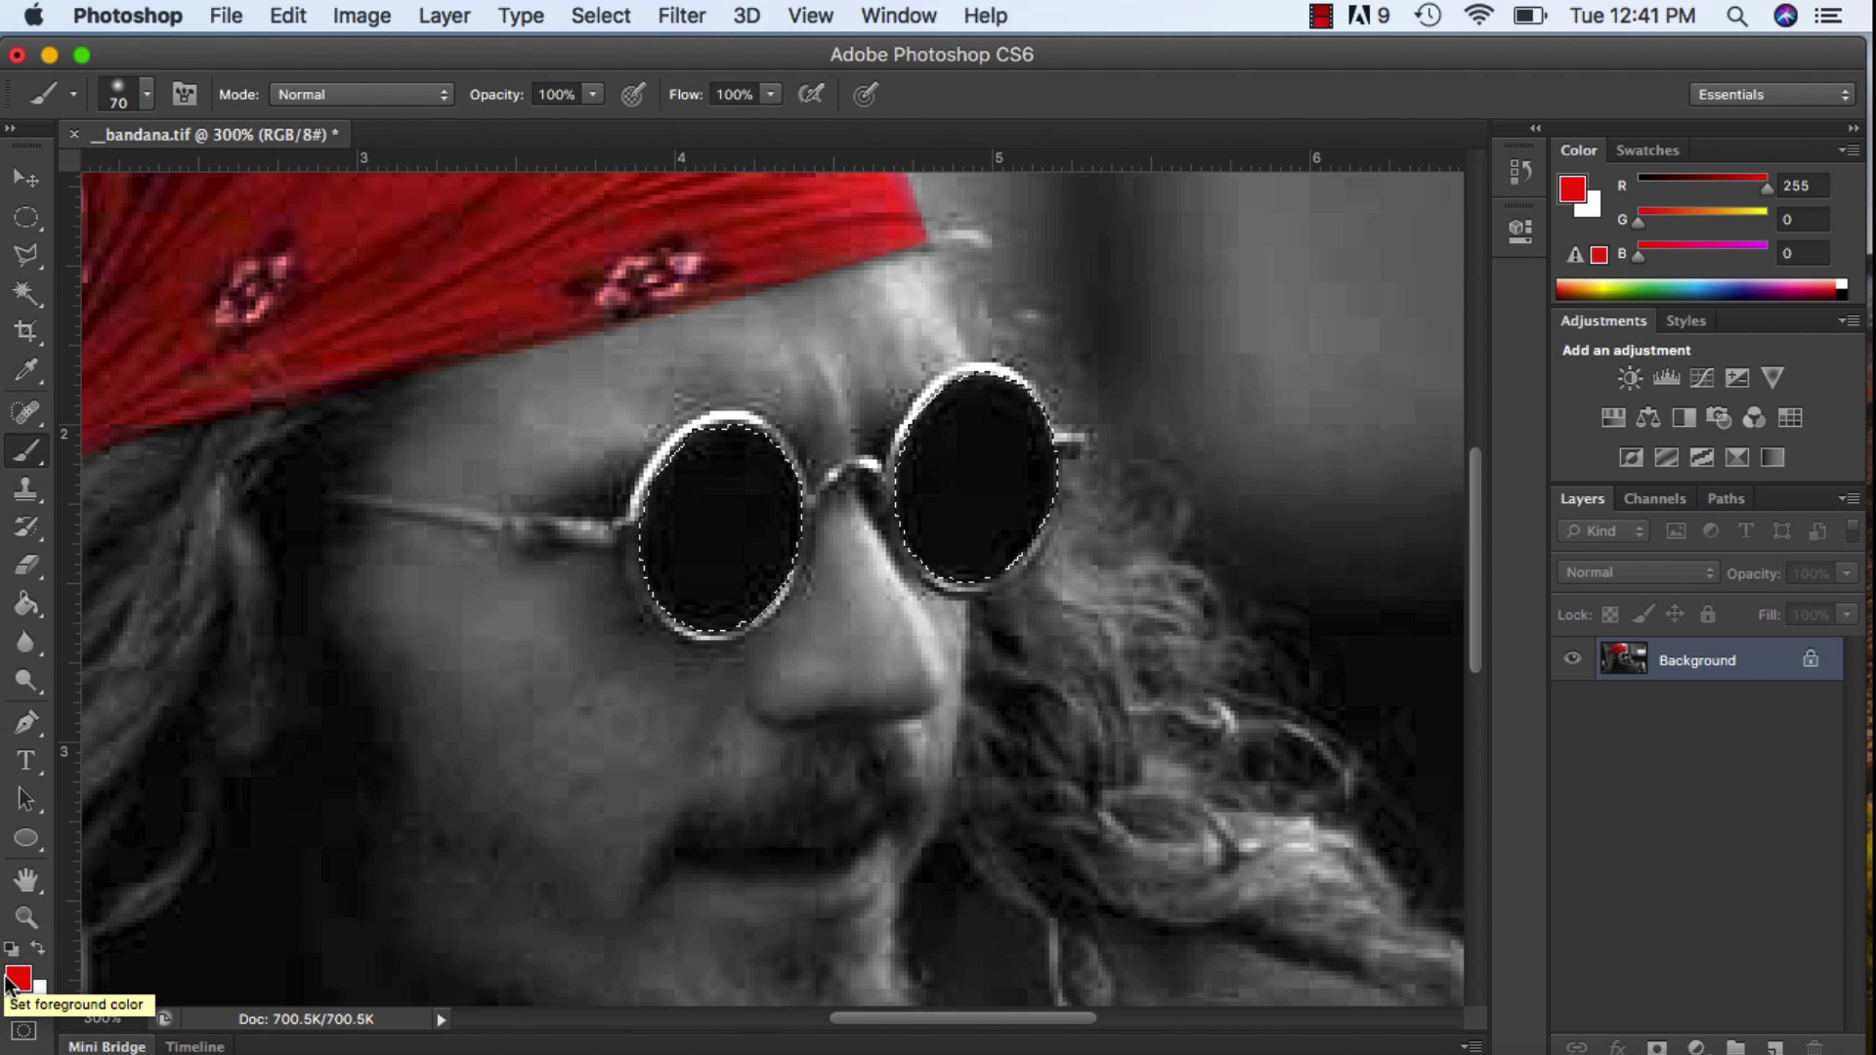
Set the foreground colour to teal #1fddcd
left_click(12, 978)
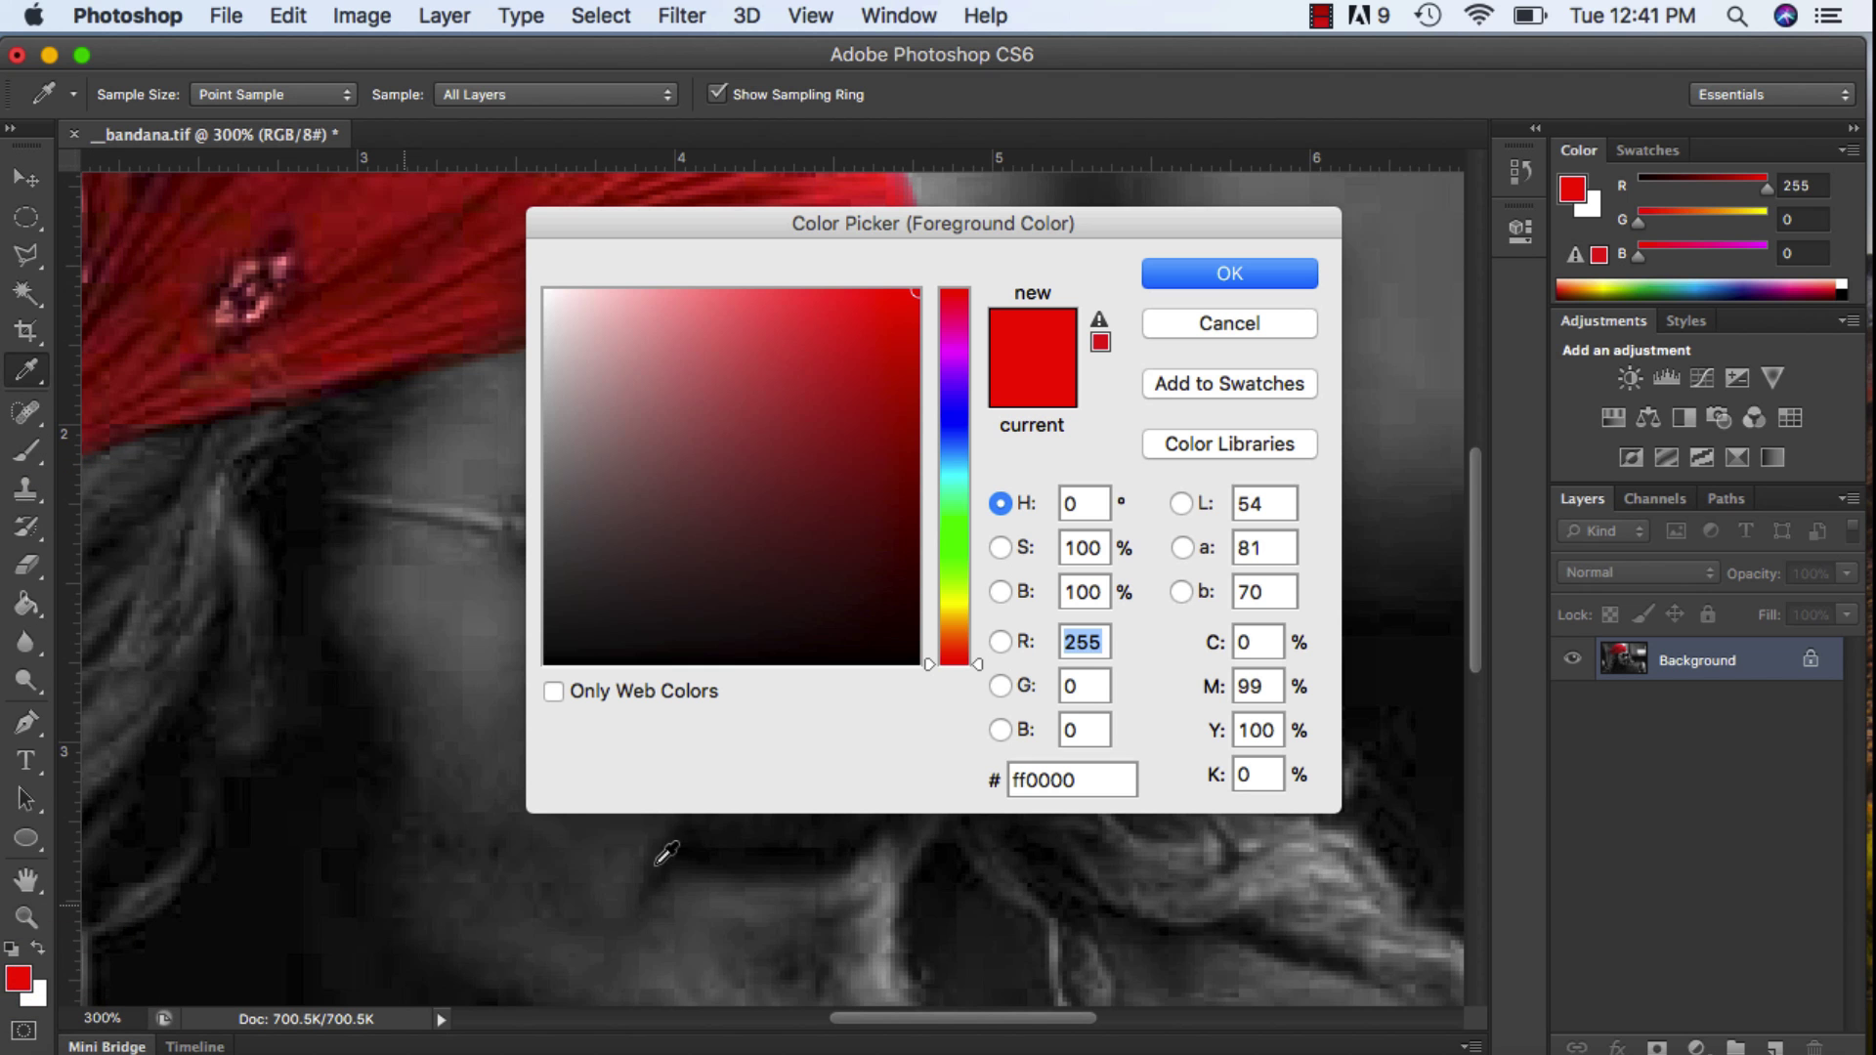
left_click(964, 413)
left_click_drag(981, 417, 980, 486)
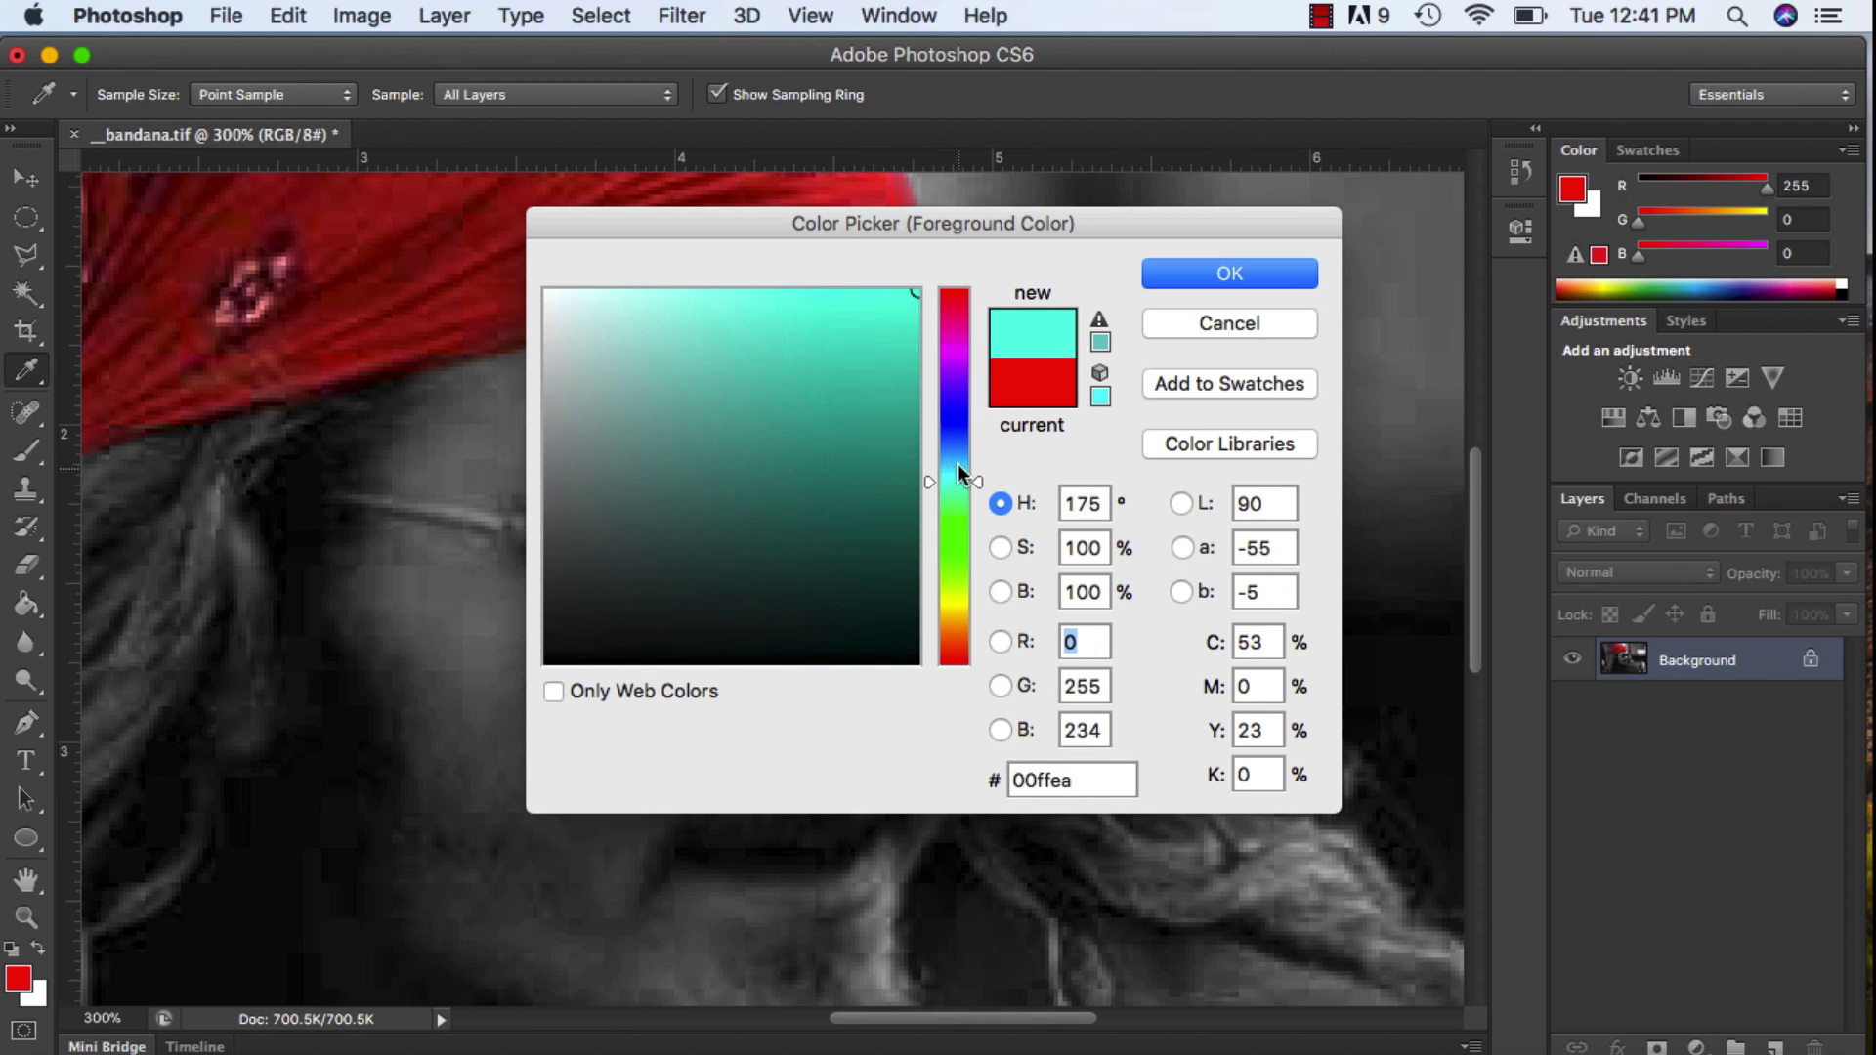
left_click(866, 339)
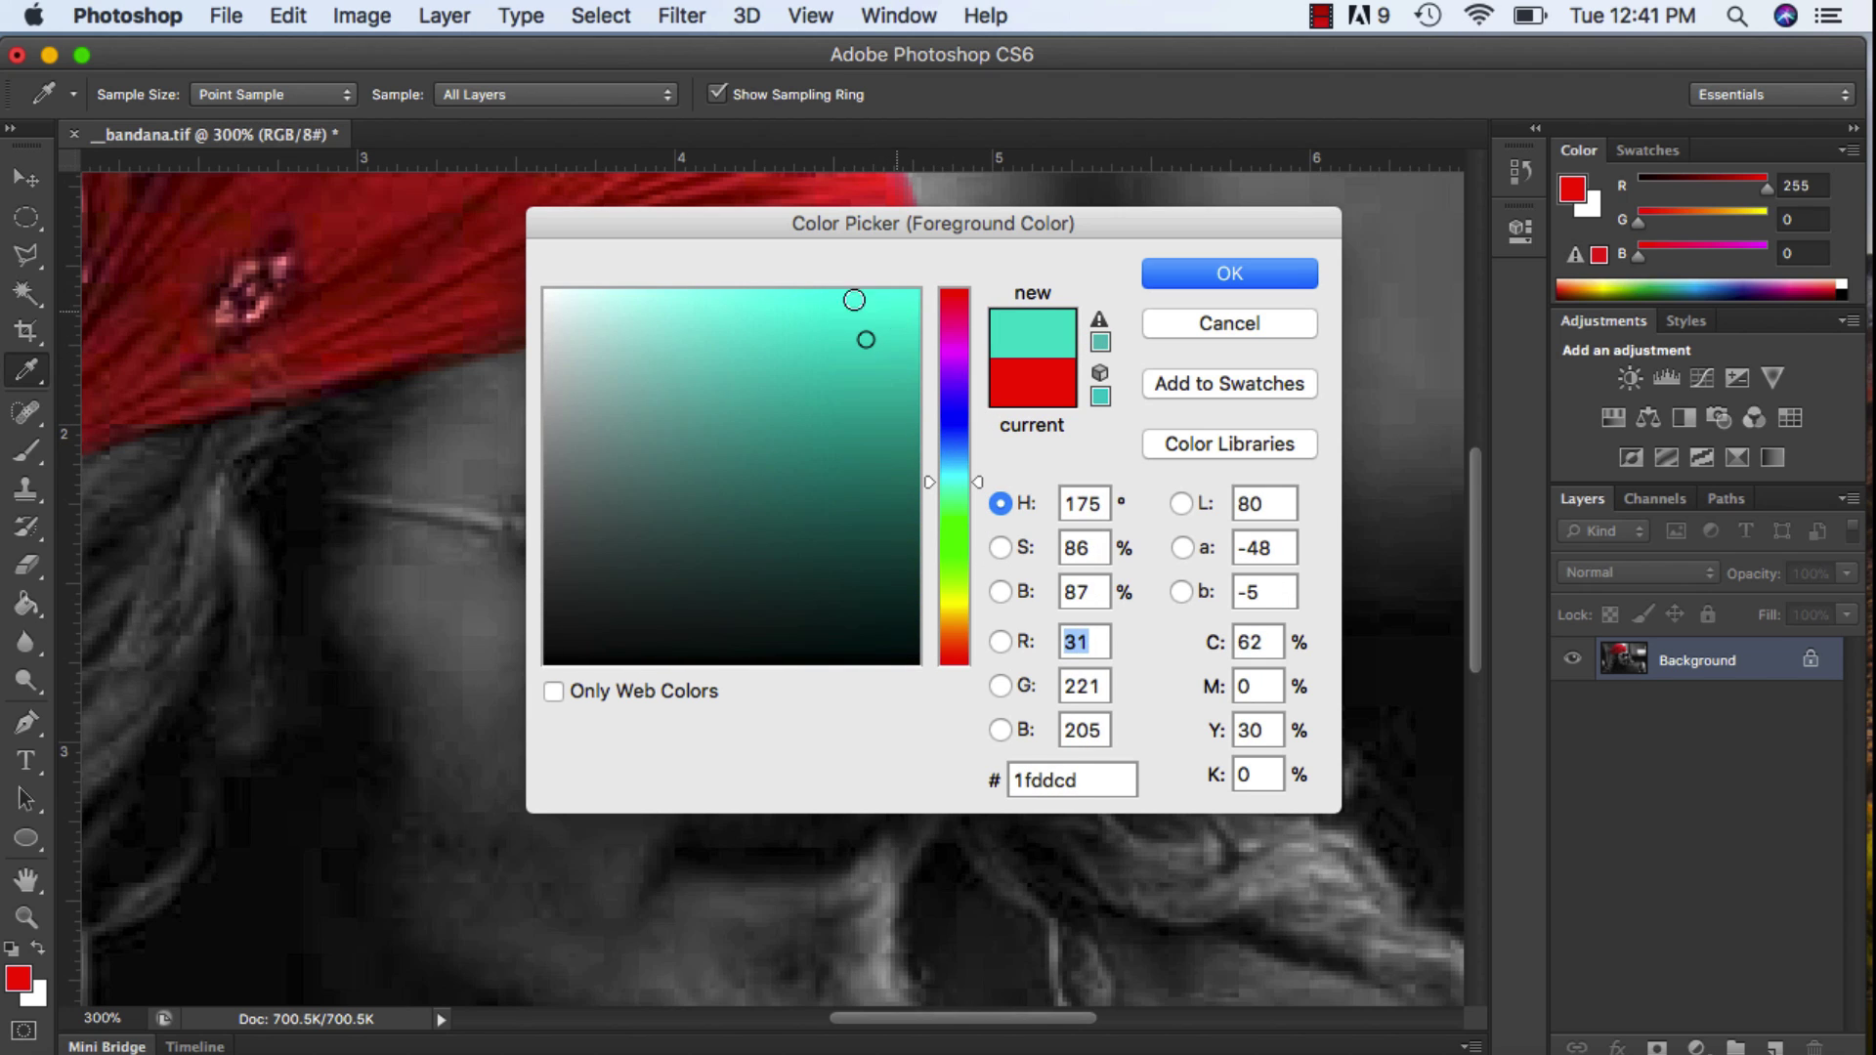
left_click(1199, 272)
Paint teal into the lenses with a 56 px brush
key("b")
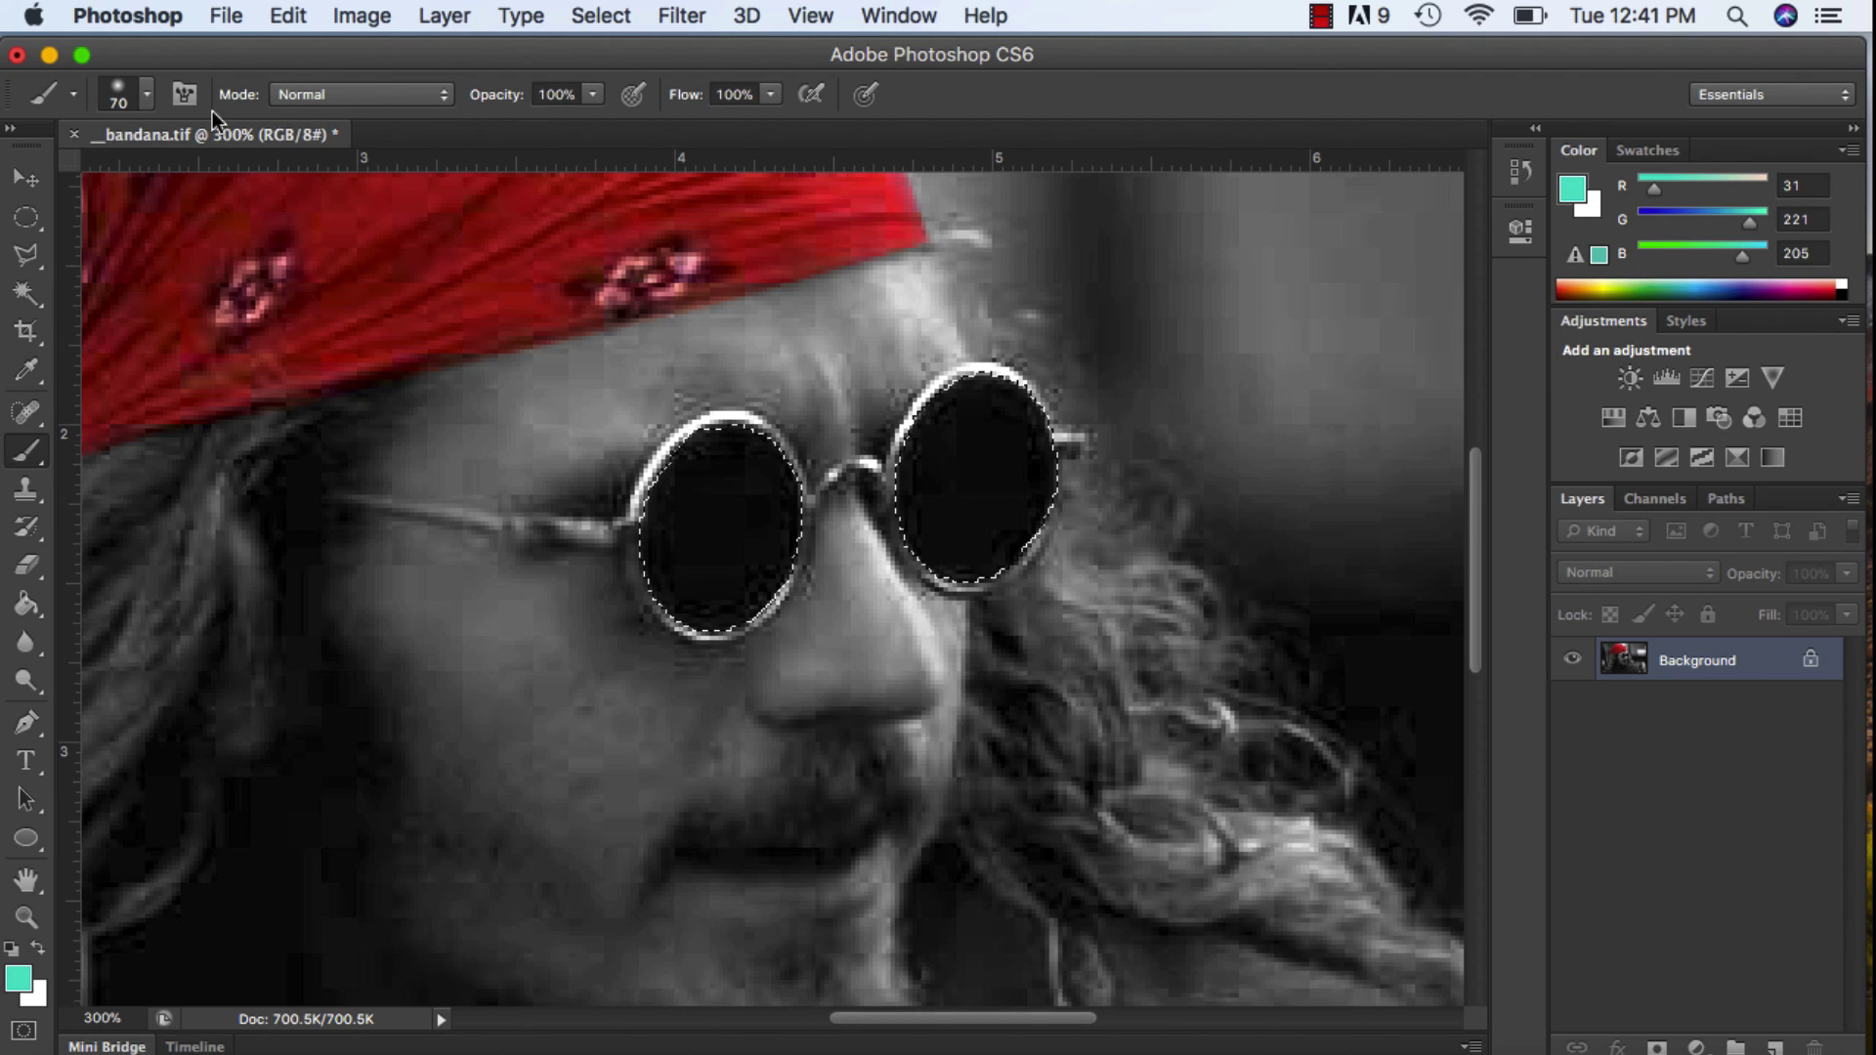
left_click(147, 96)
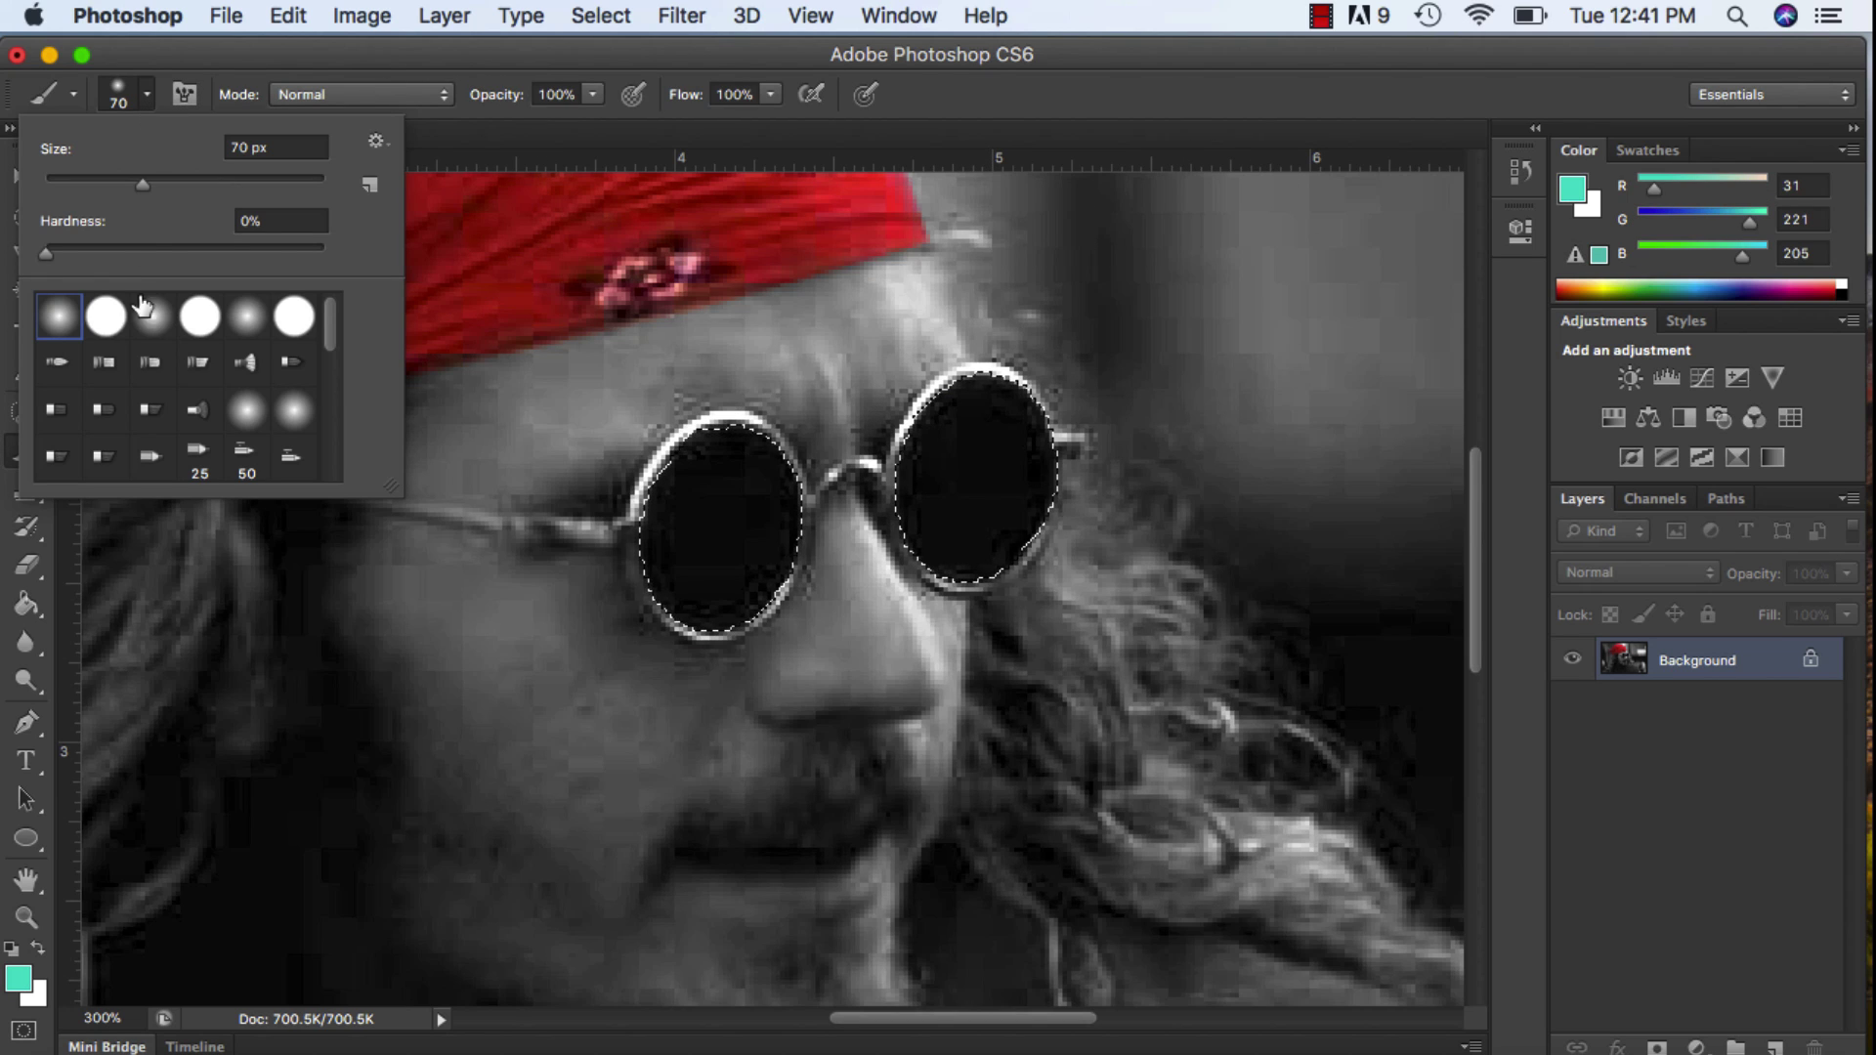
left_click(120, 178)
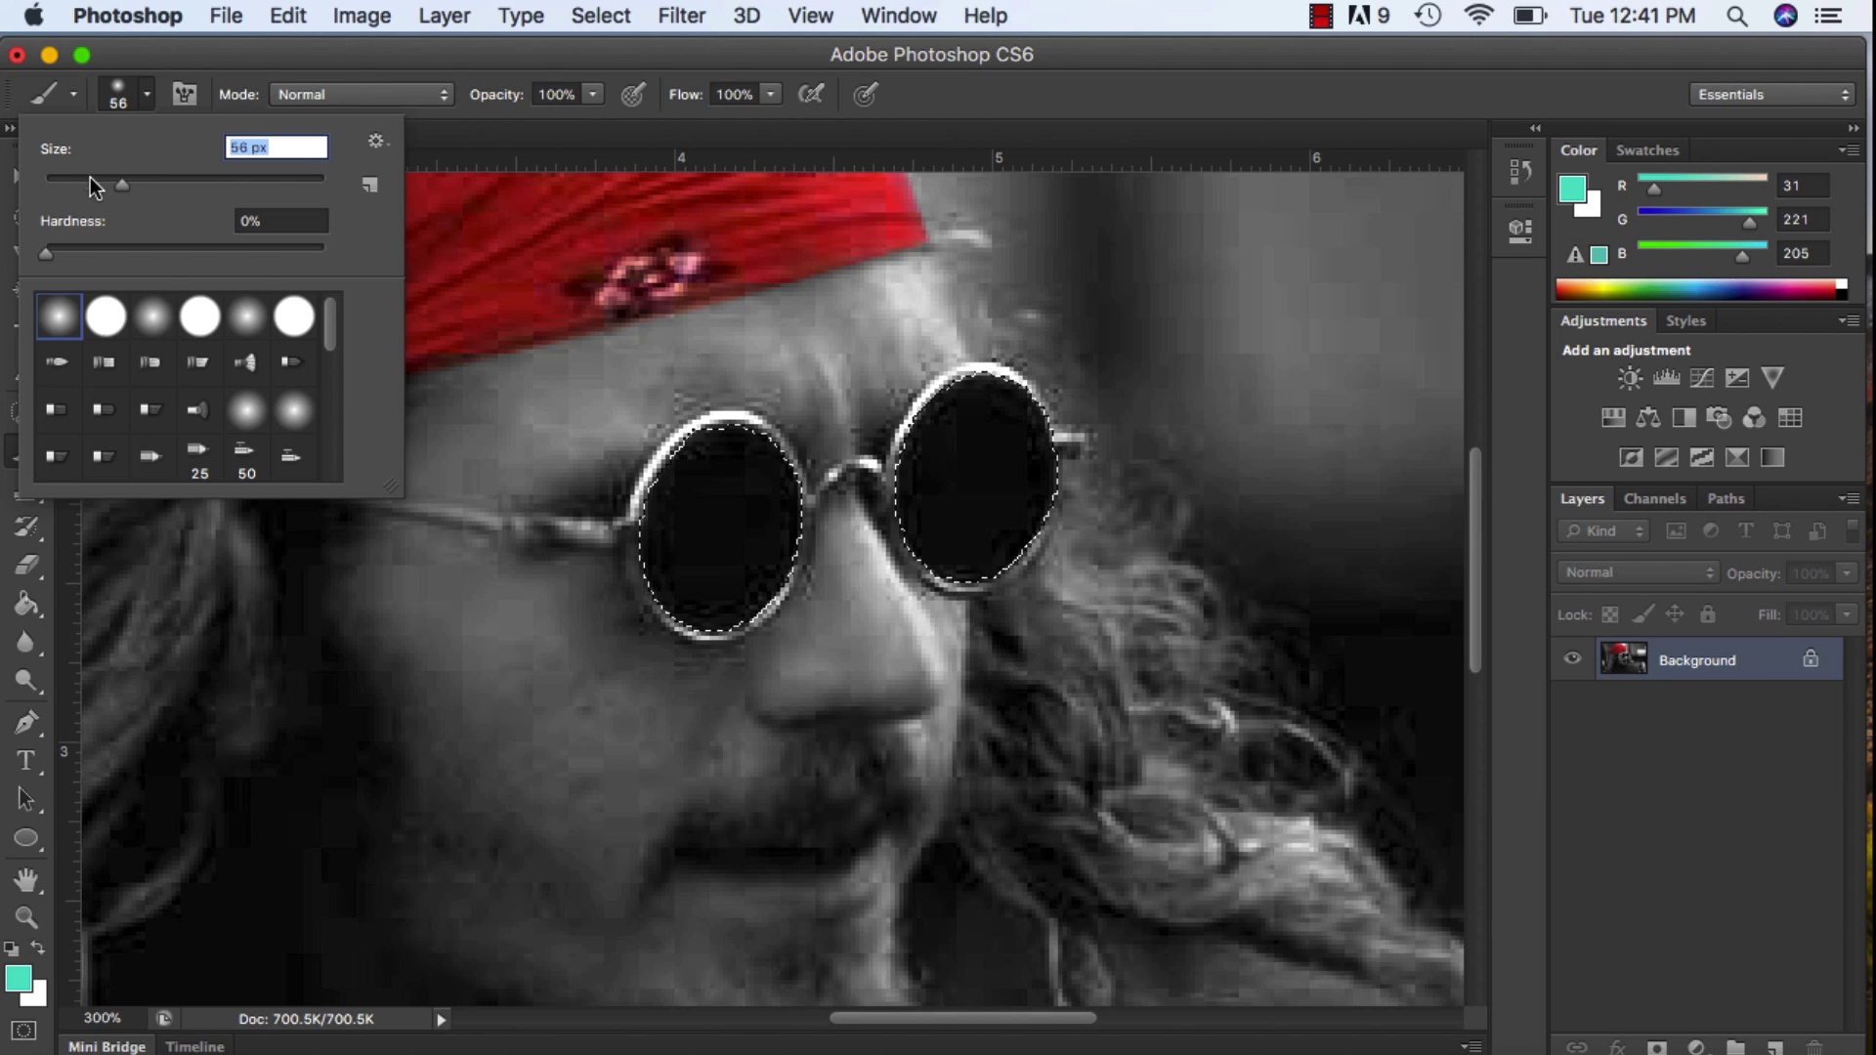
left_click(972, 402)
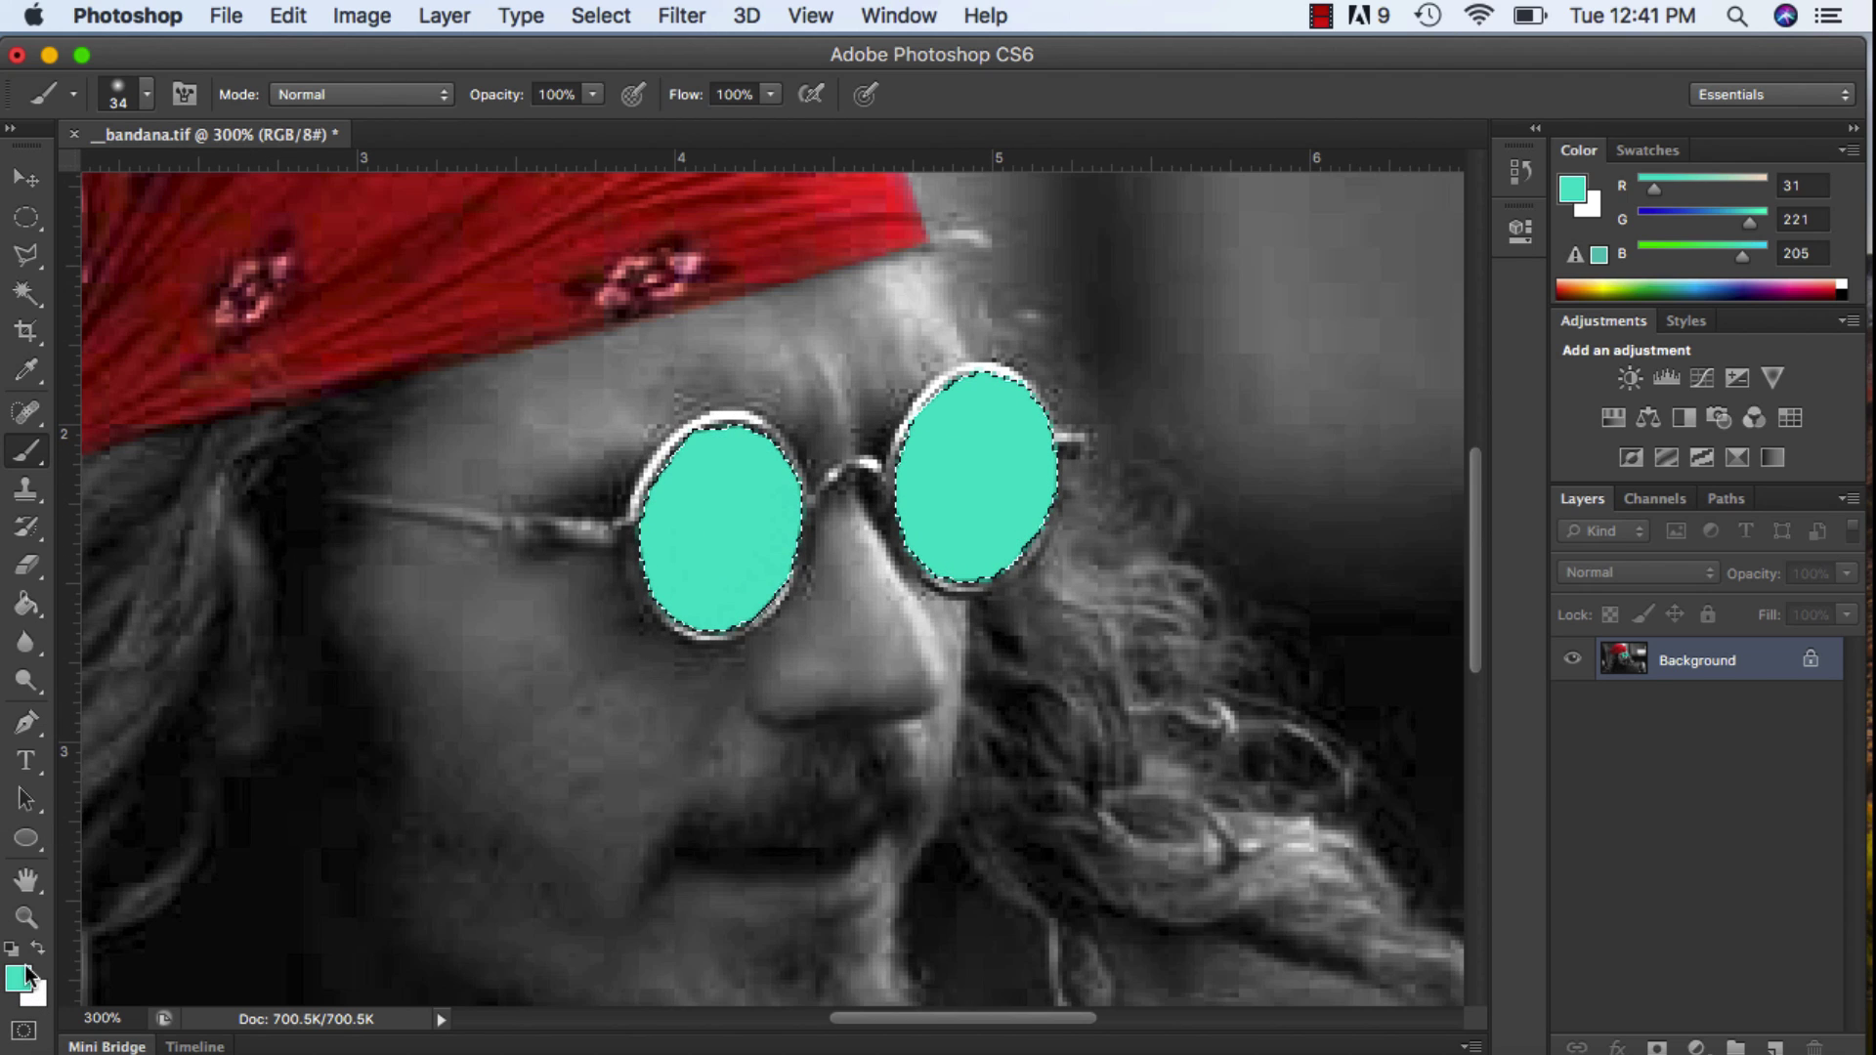
Switch the paint colour to magenta #dd1fa5, then deselect the lenses and zoom to 100%
left_click(20, 979)
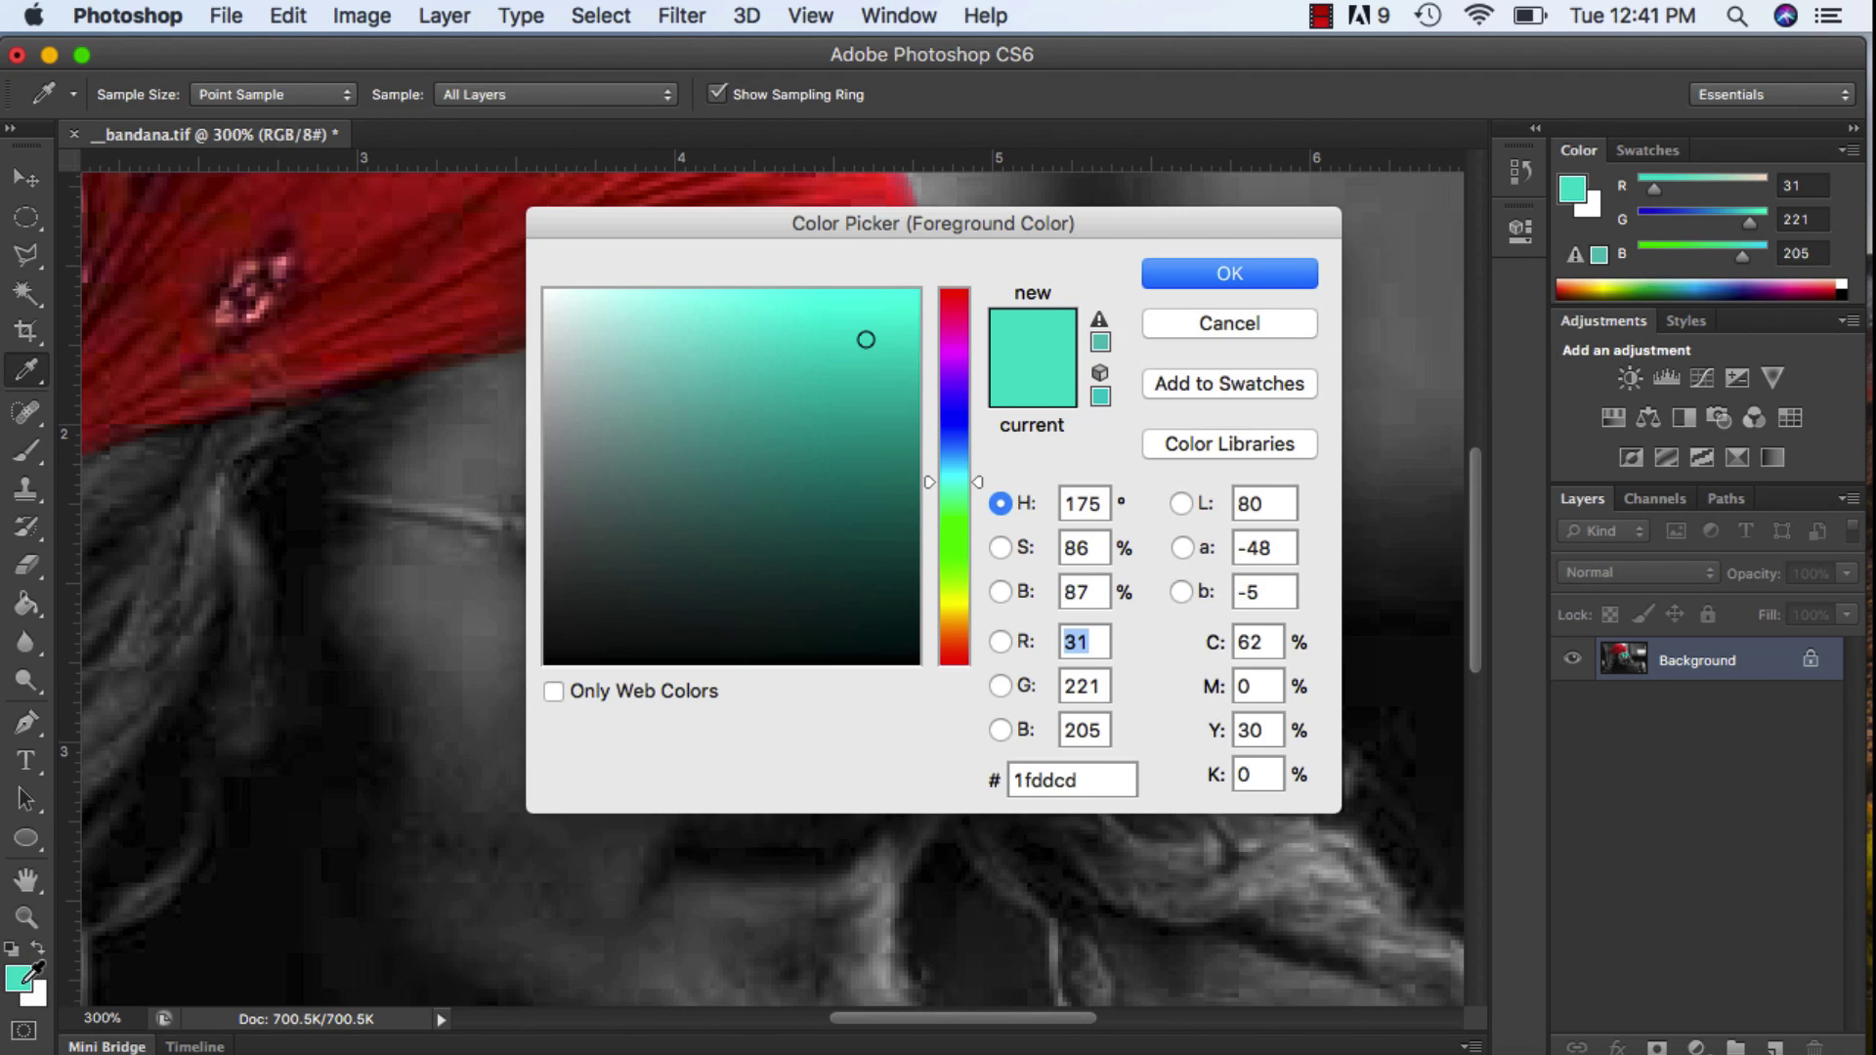
left_click(954, 332)
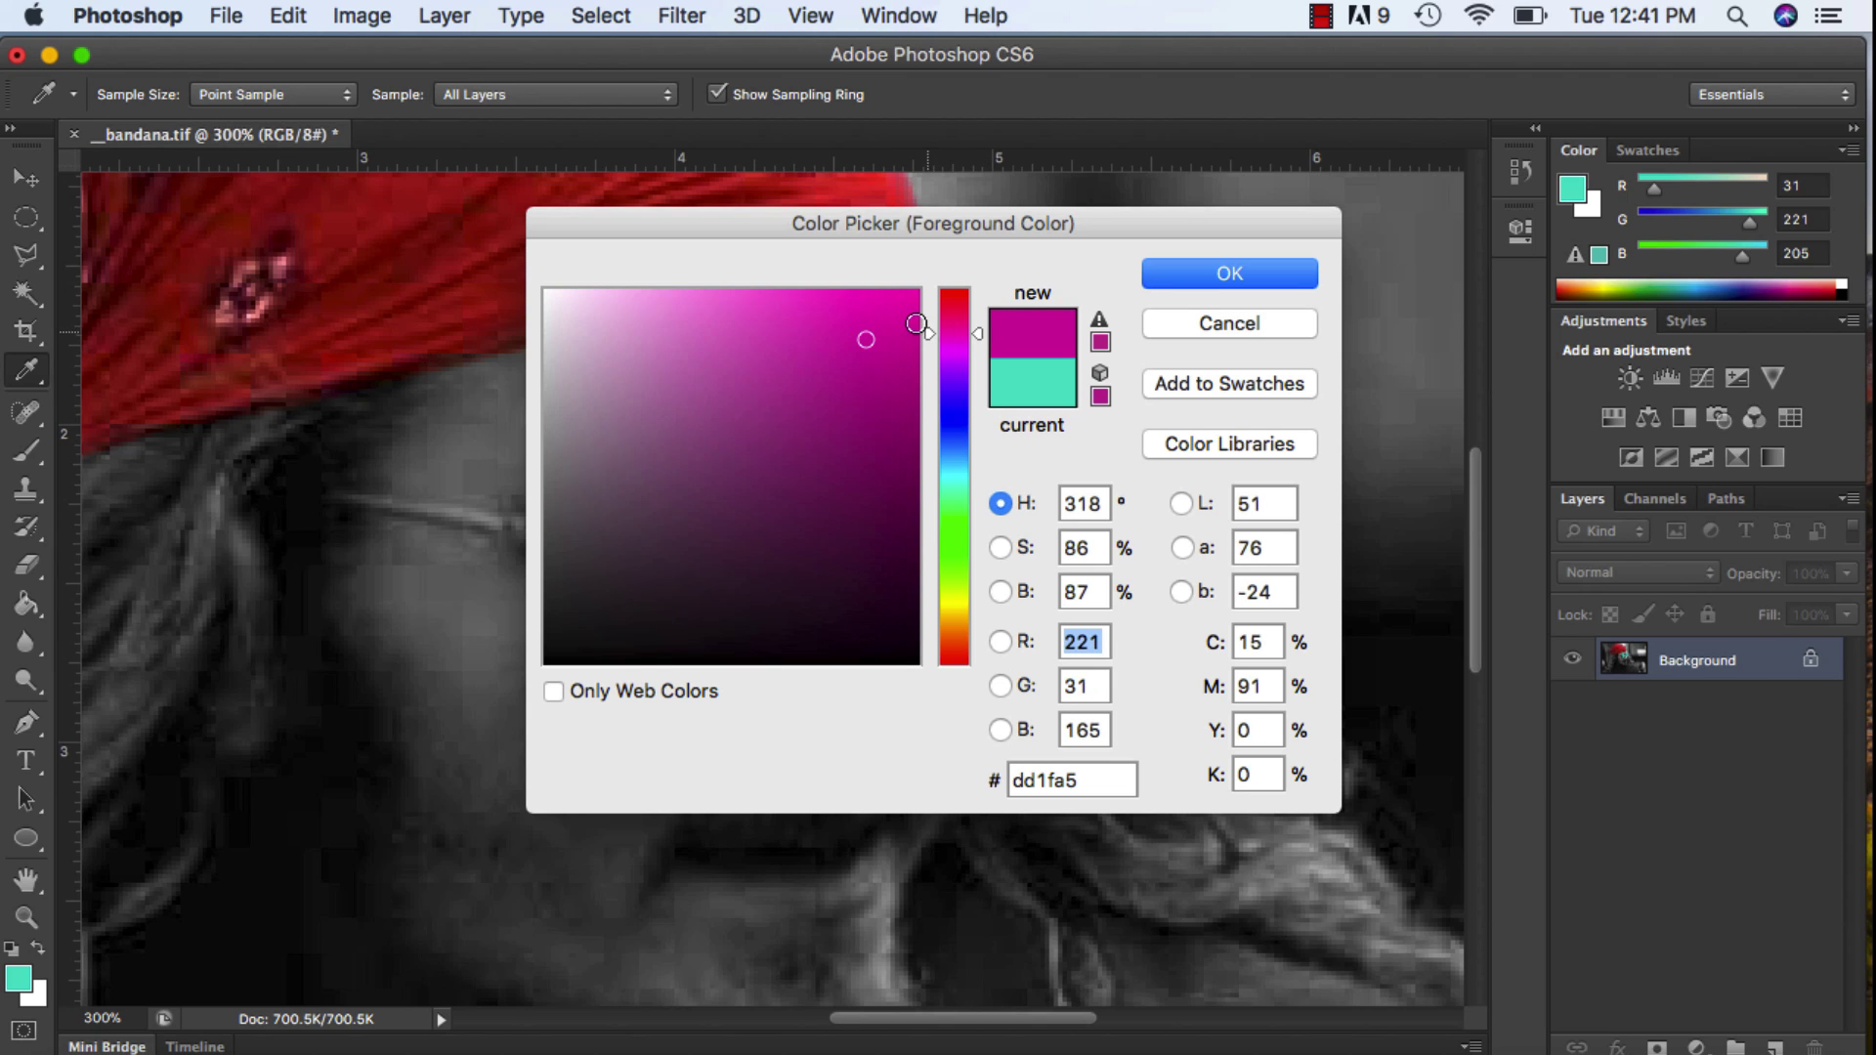
left_click(1181, 289)
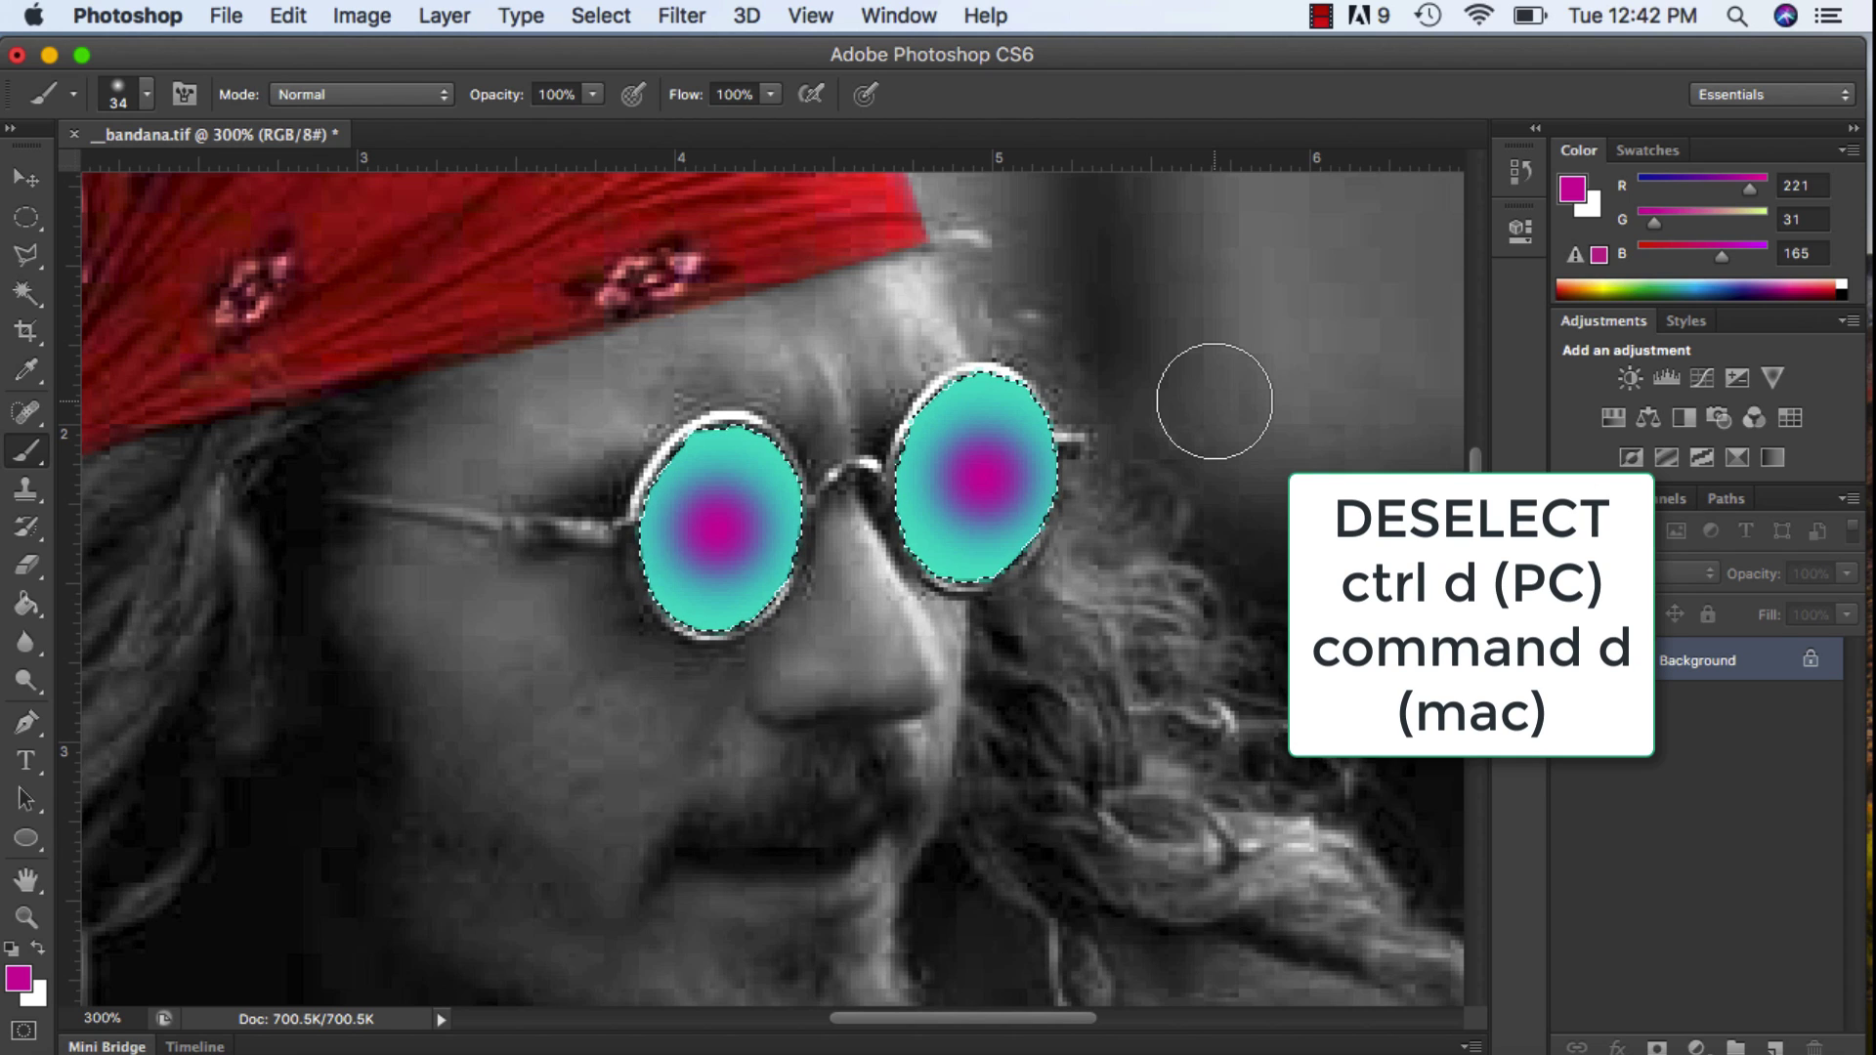
key("super+d")
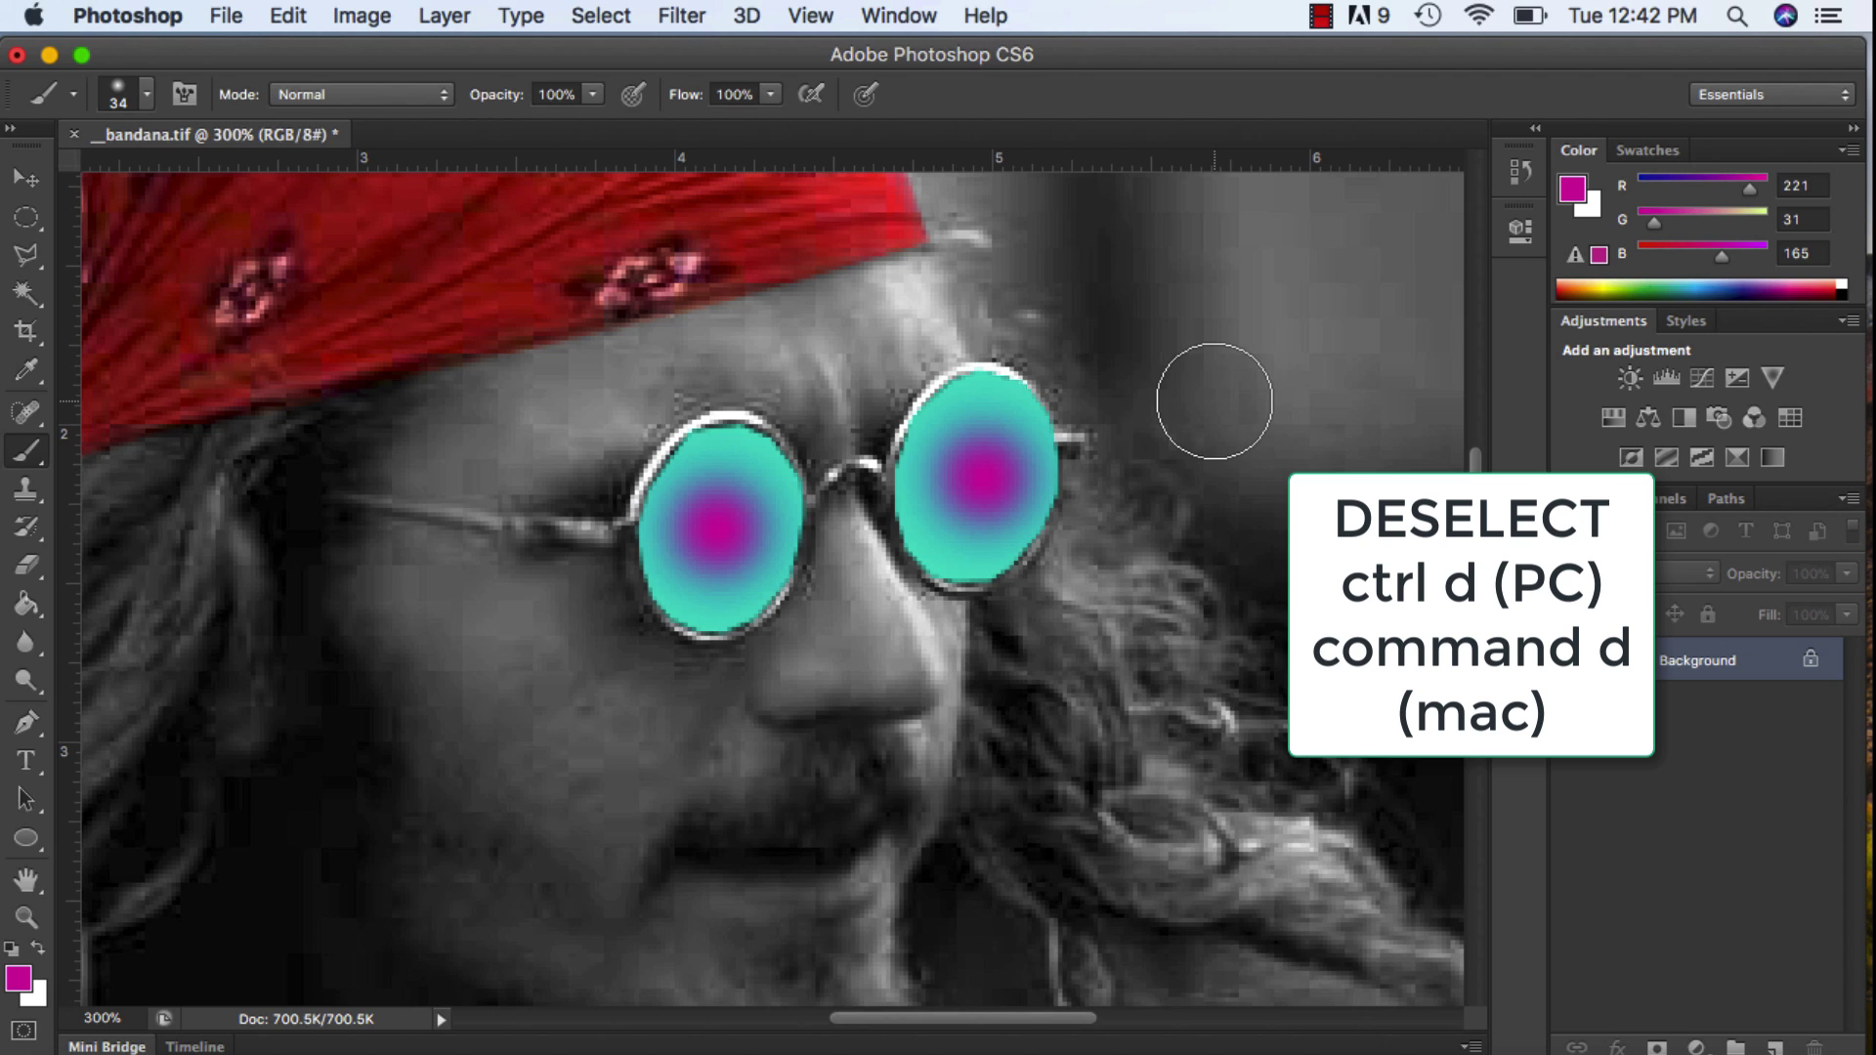
key("super+1")
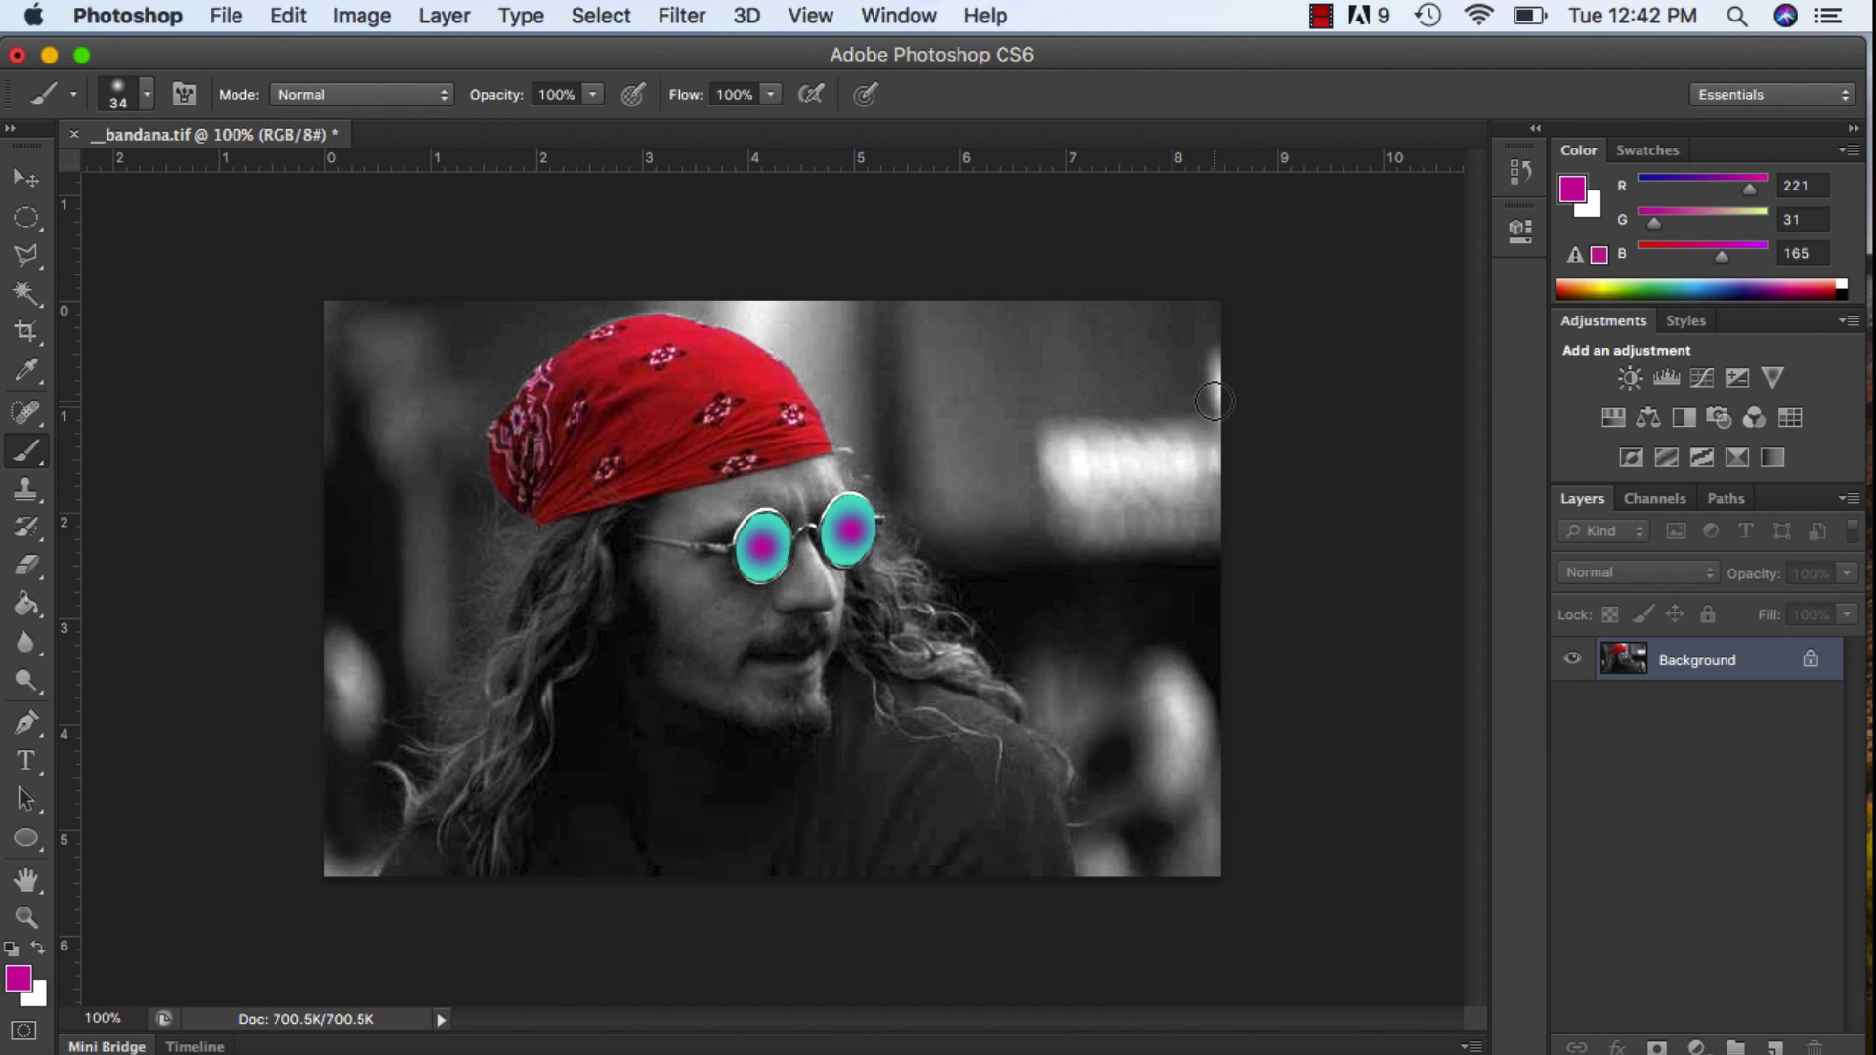
Start a polygonal outline at the bandana and run it around the photo's left, top and right edges
left_click(26, 255)
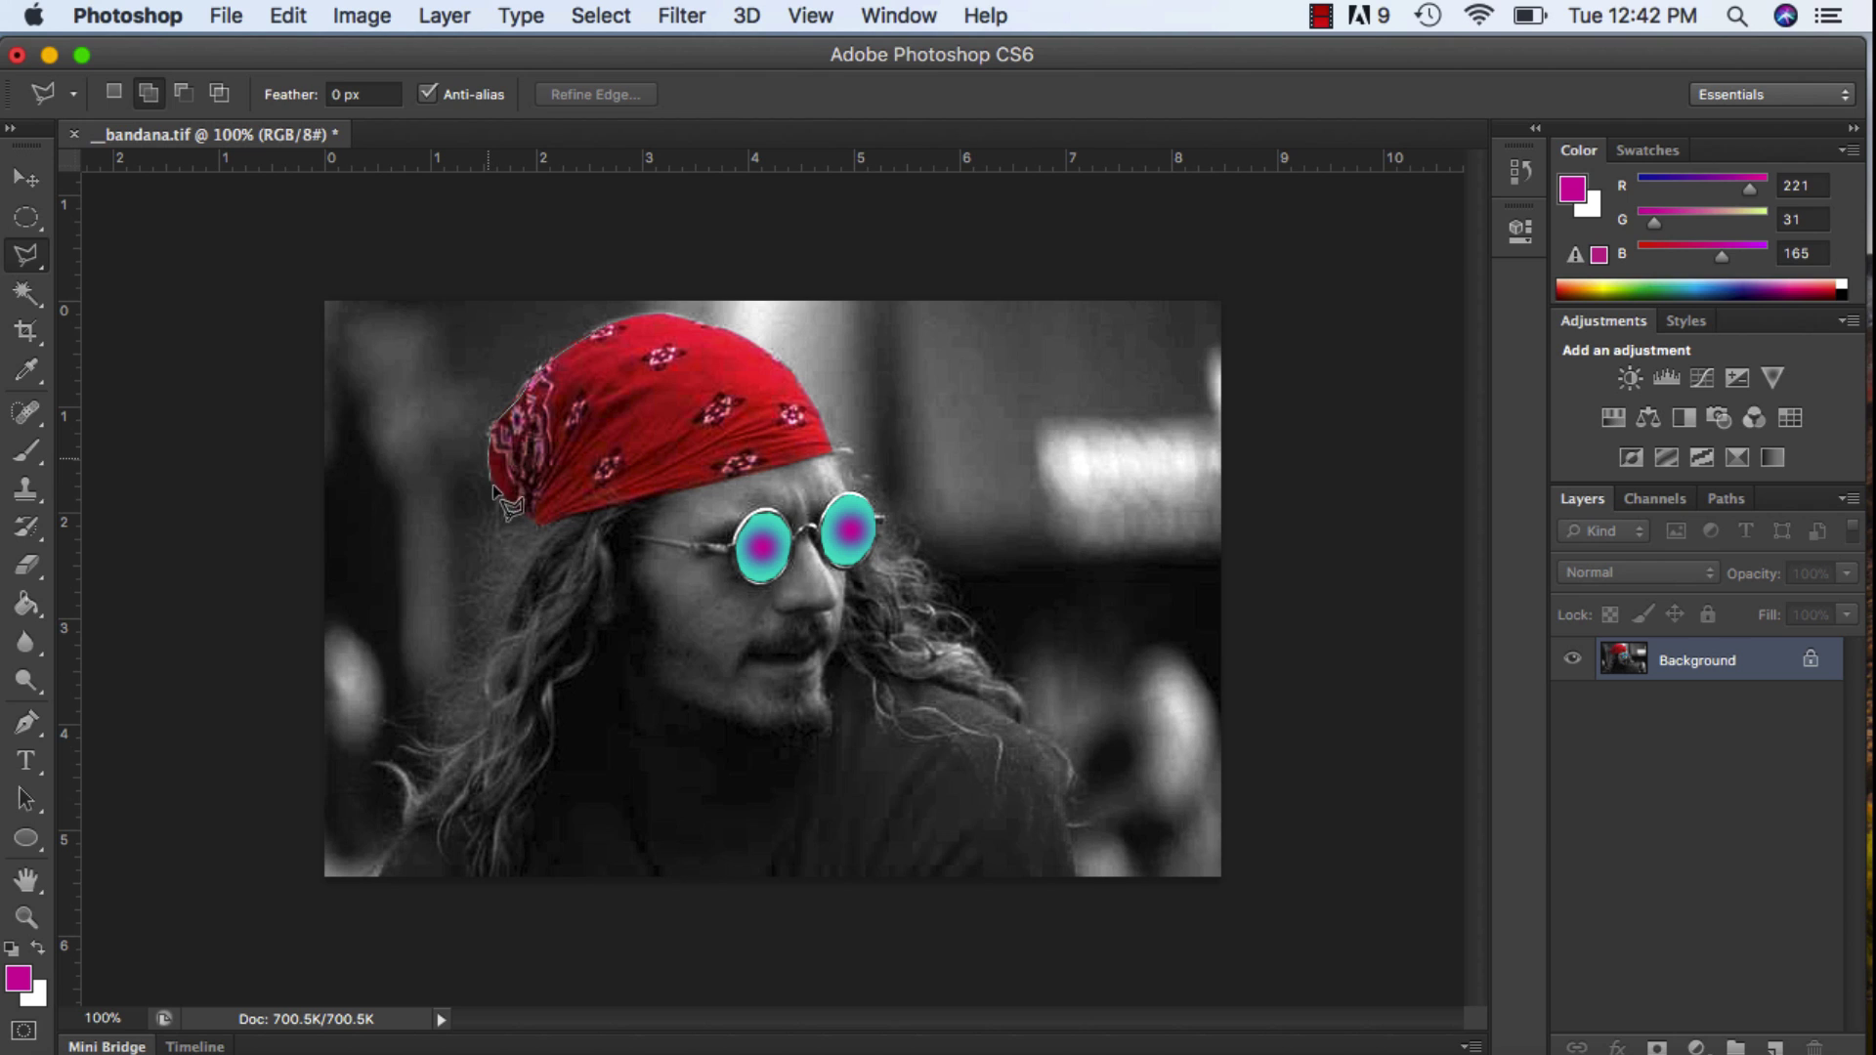
left_click(536, 521)
left_click(486, 718)
left_click(379, 877)
left_click(313, 877)
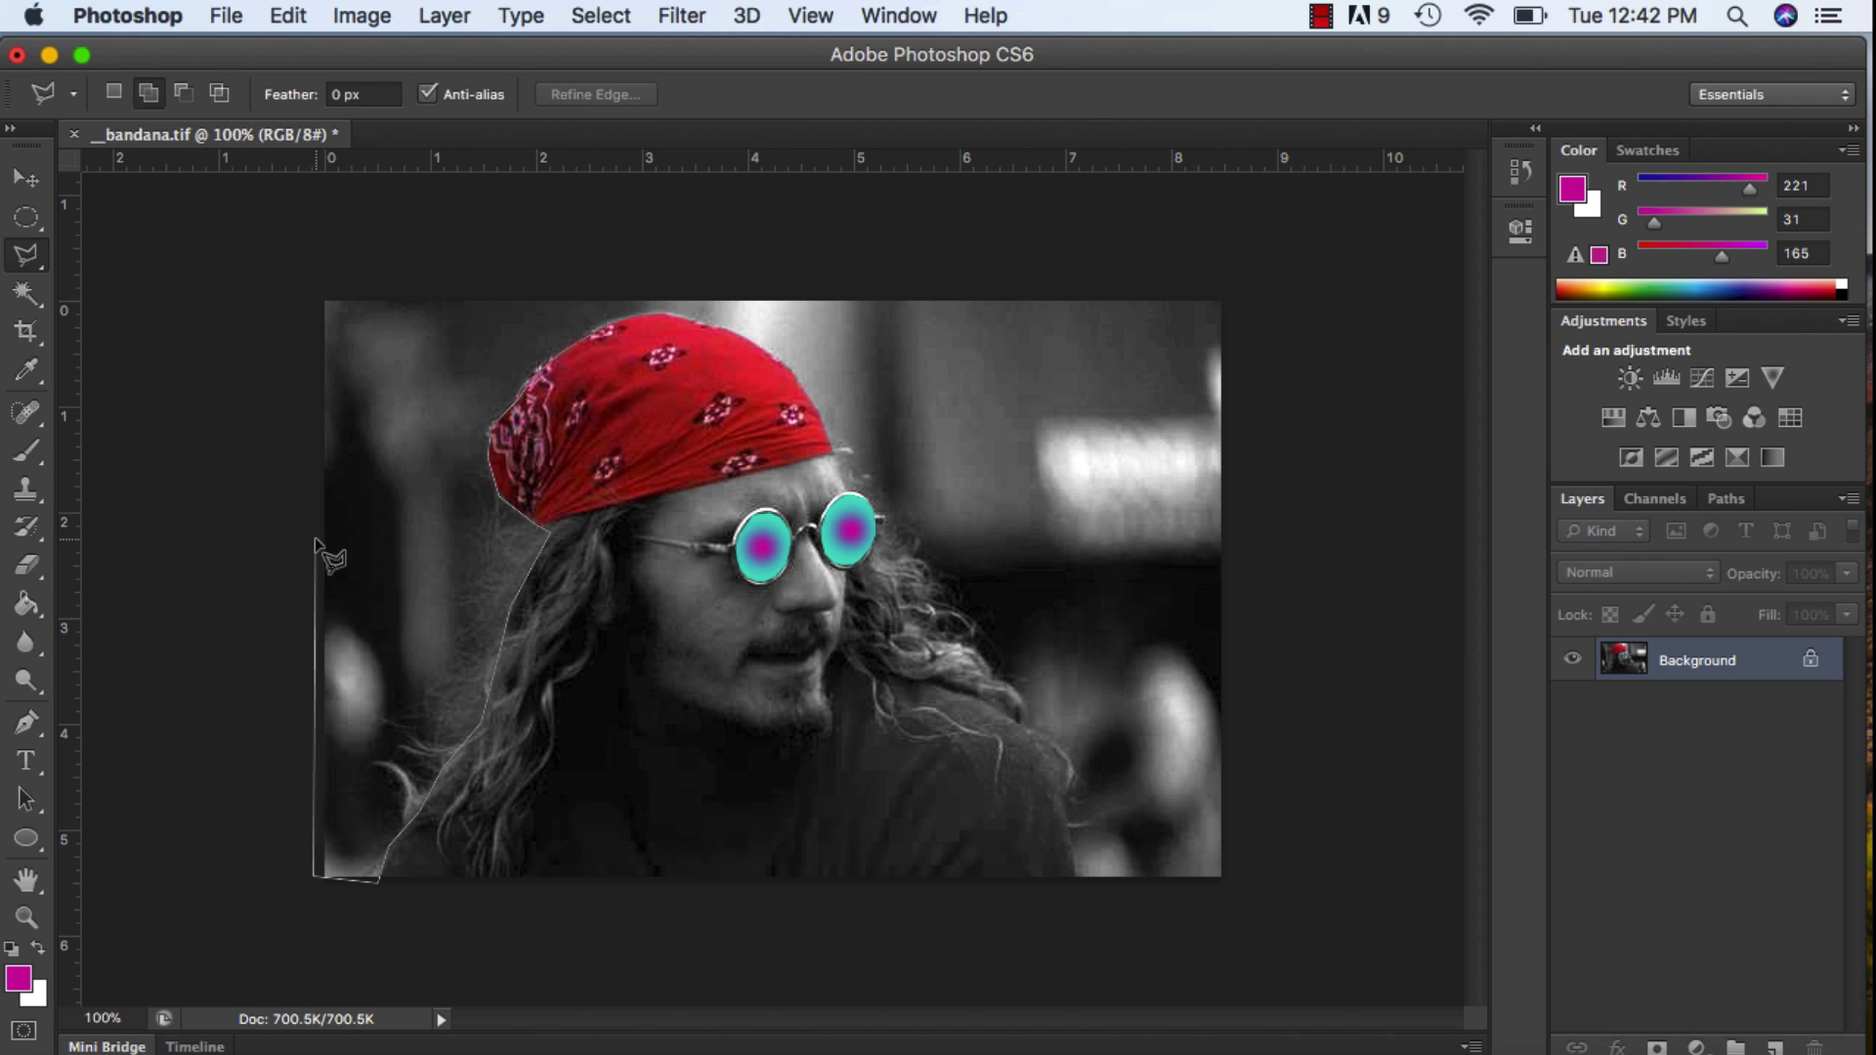
left_click(313, 287)
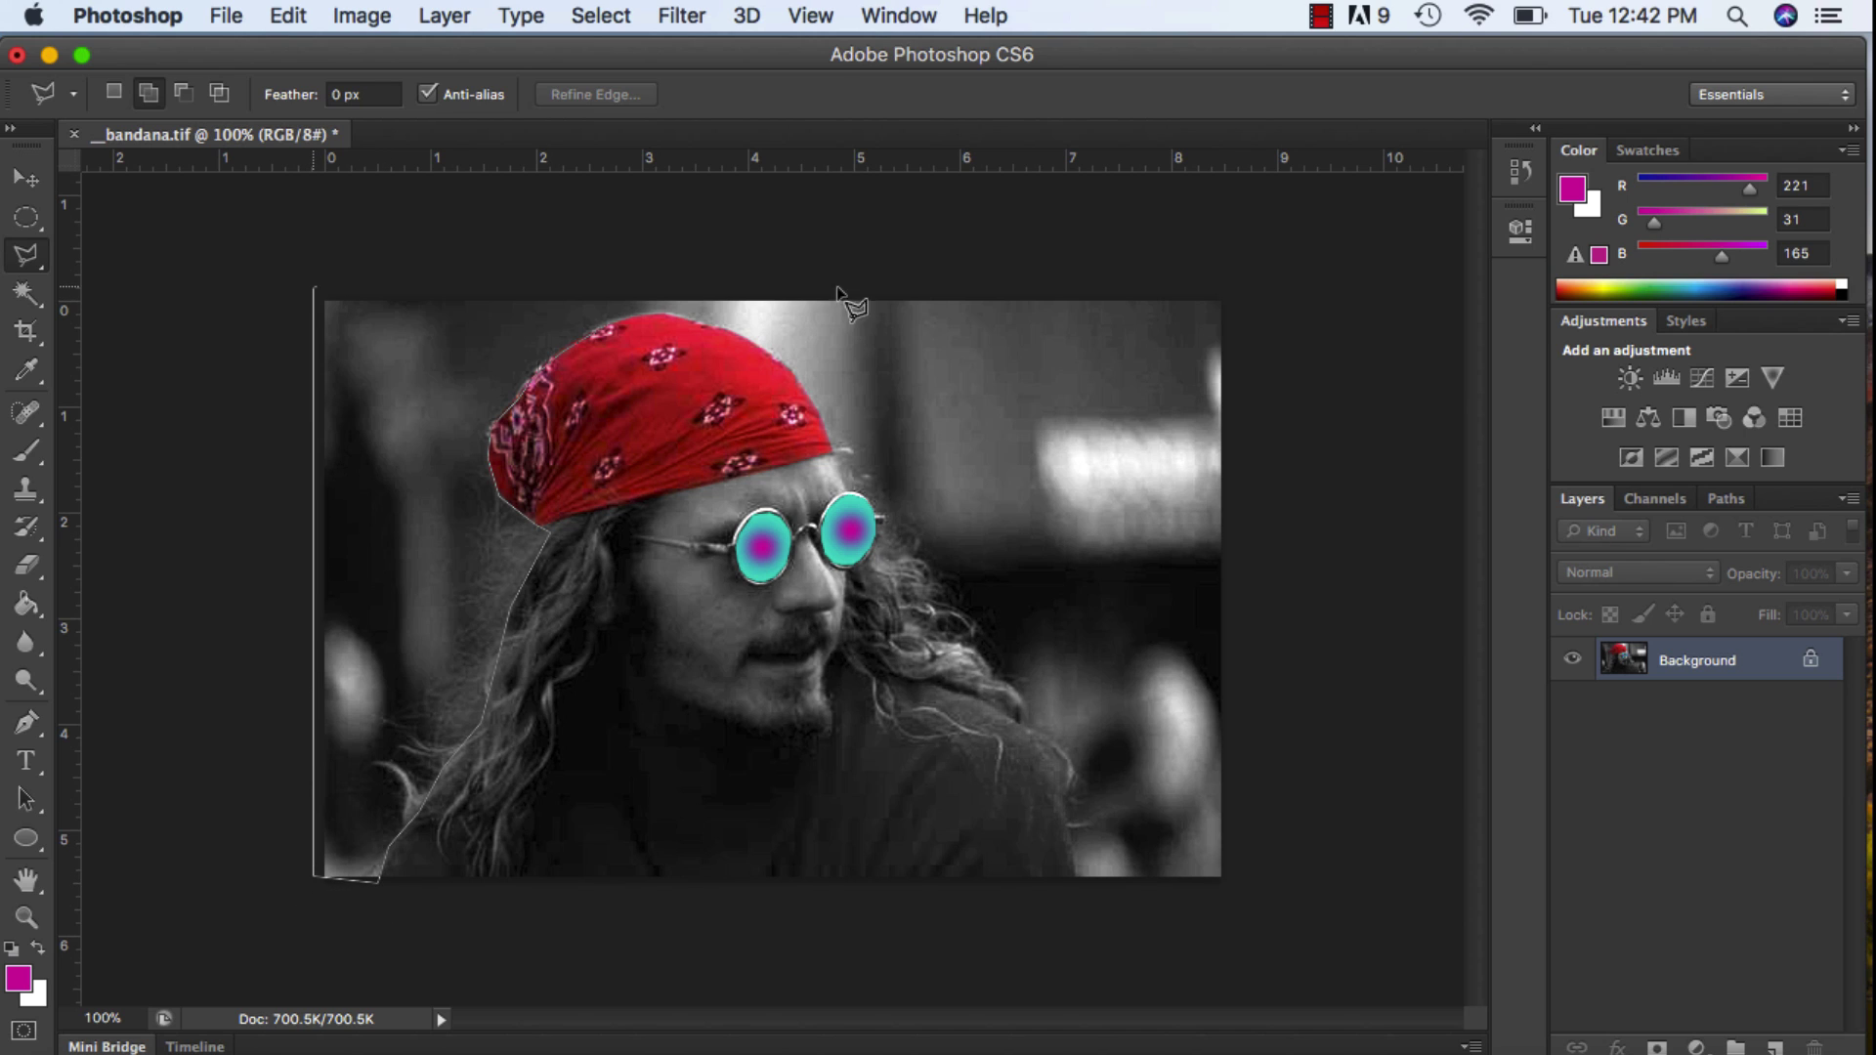
left_click(1236, 296)
left_click(1233, 894)
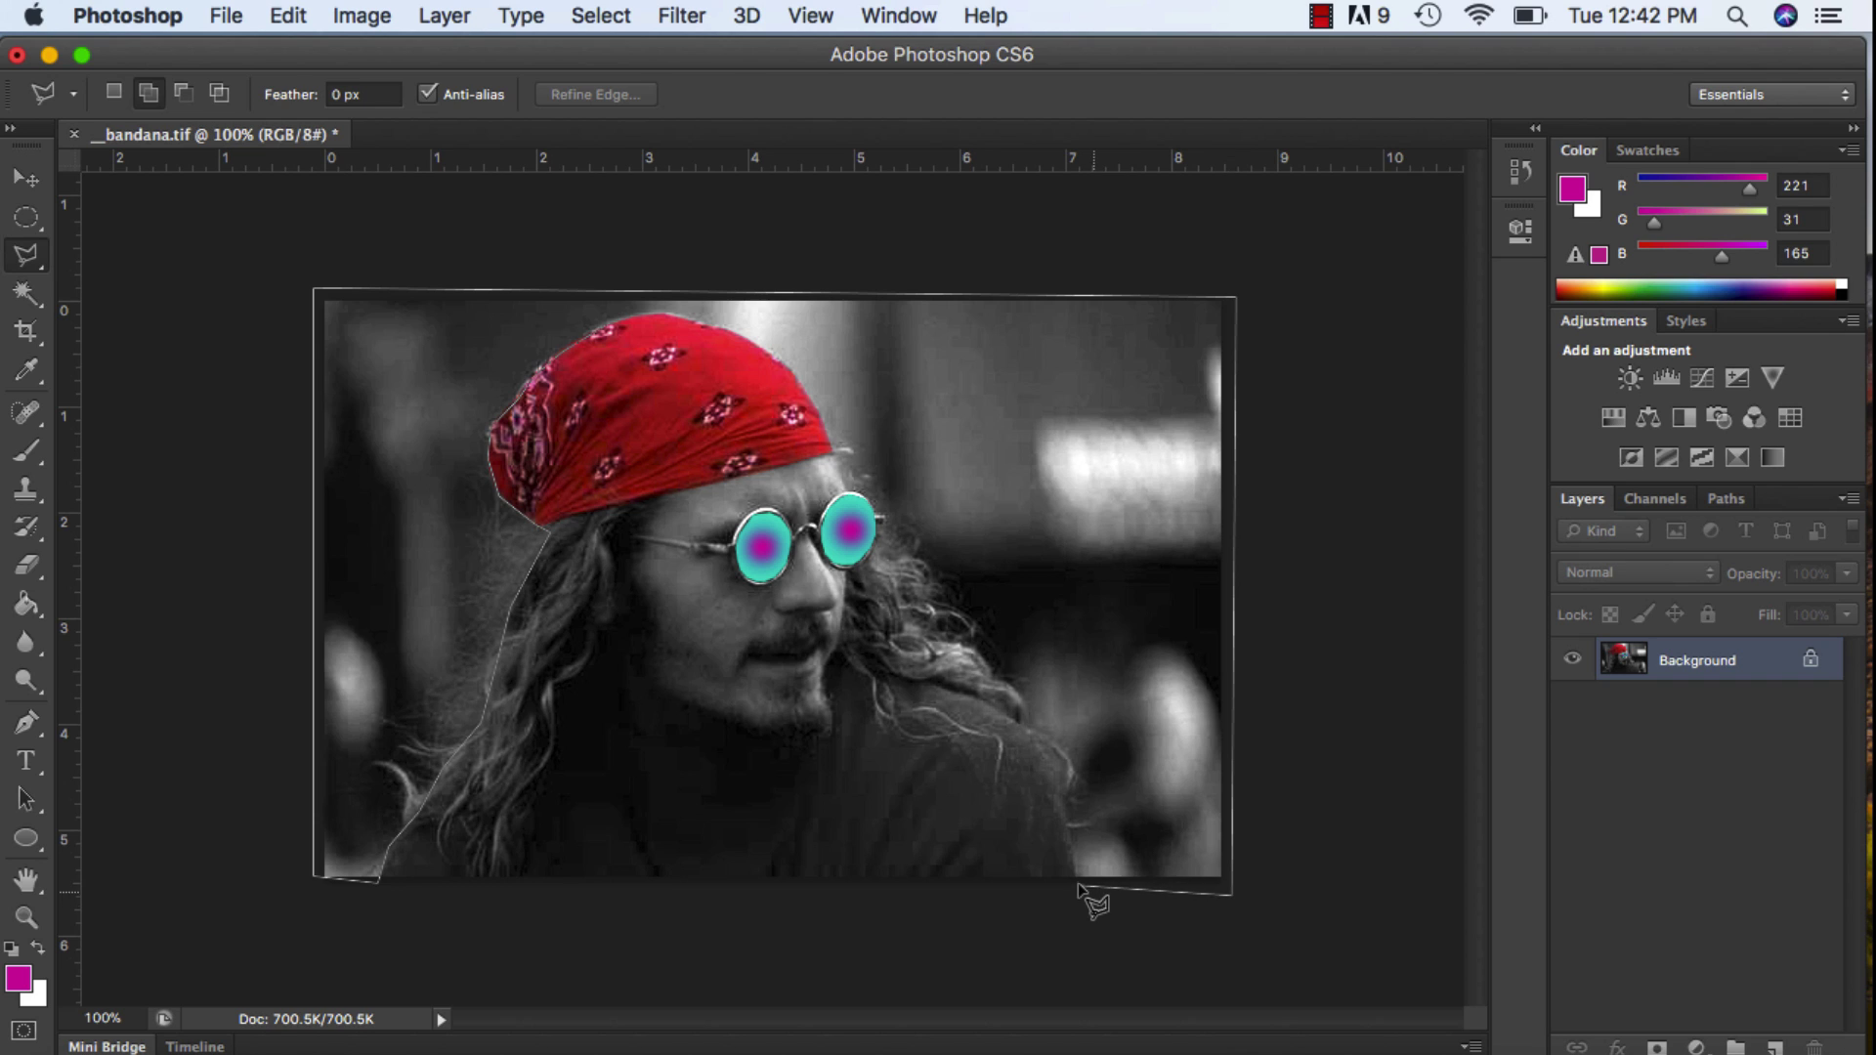
Bring the outline back along the man's shoulder, hair and bandana top
left_click(1021, 718)
left_click(968, 659)
left_click(864, 502)
left_click(835, 451)
left_click(819, 396)
left_click(768, 351)
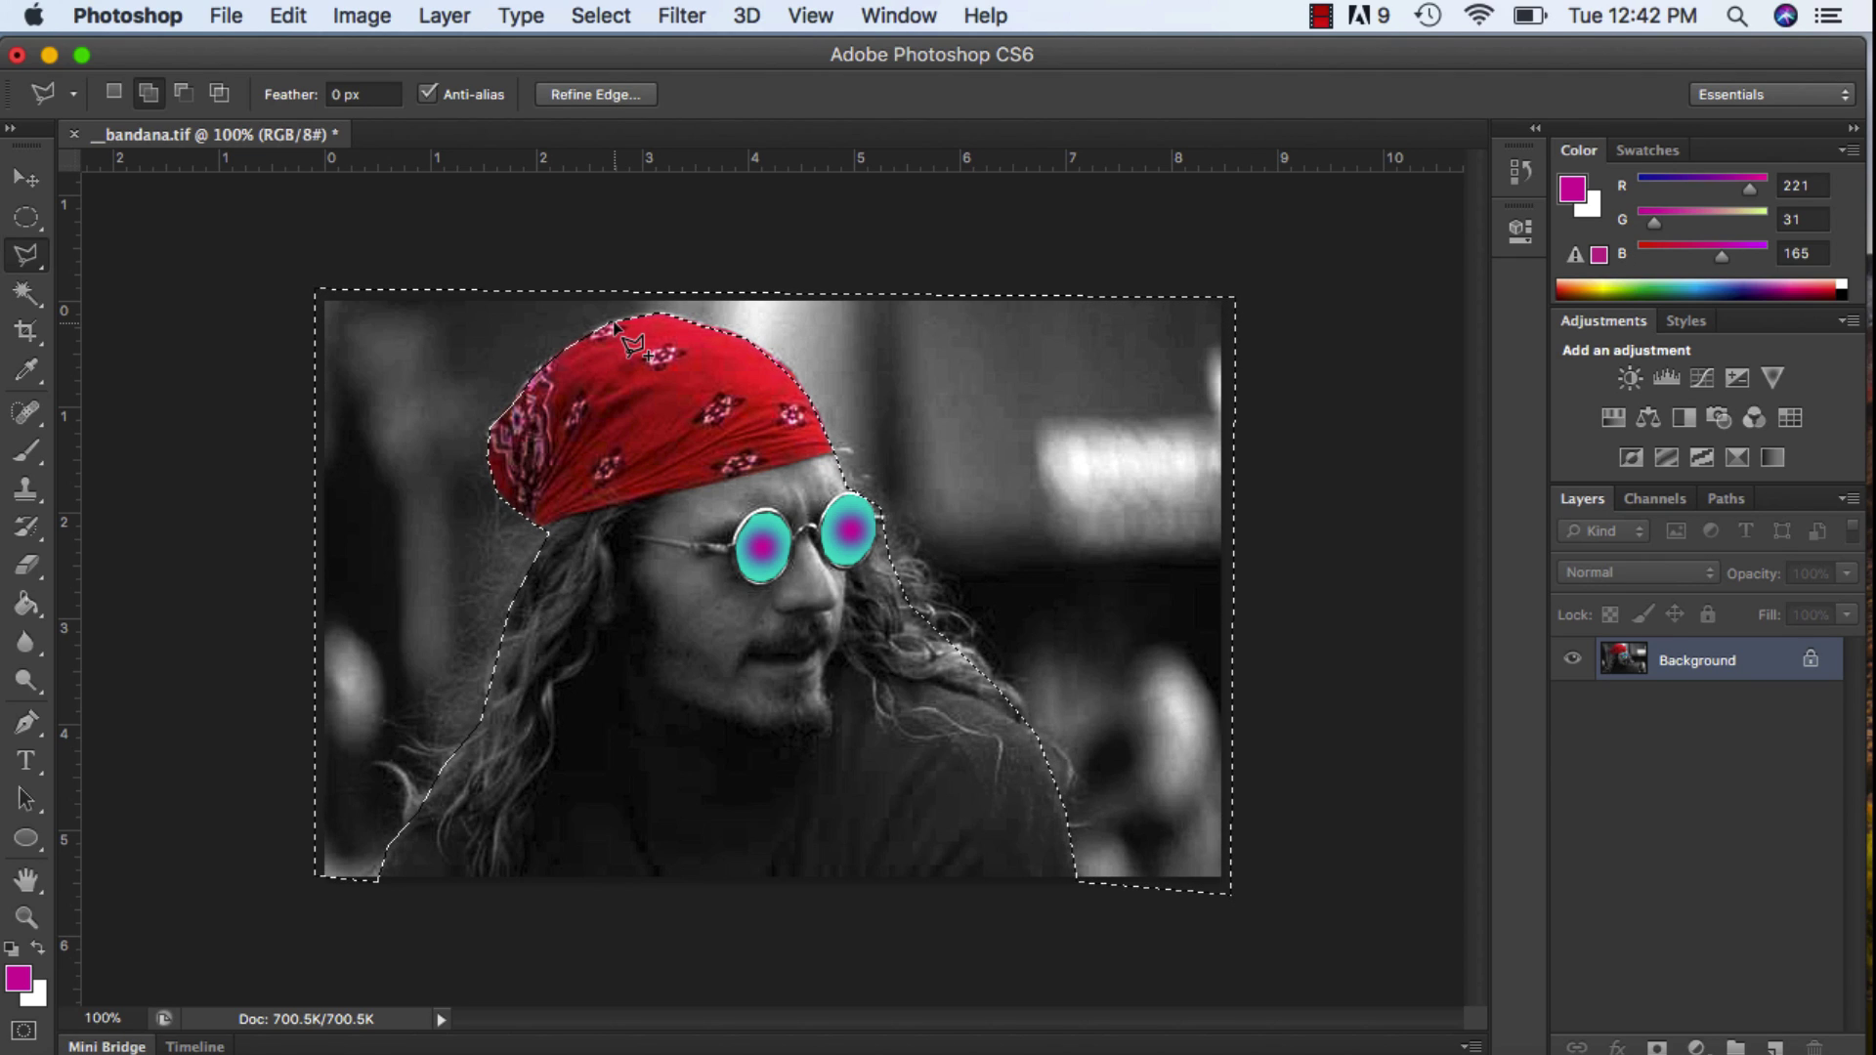
Apply a Ripple distortion at 524% amount, Medium size, to the selected background
left_click(681, 14)
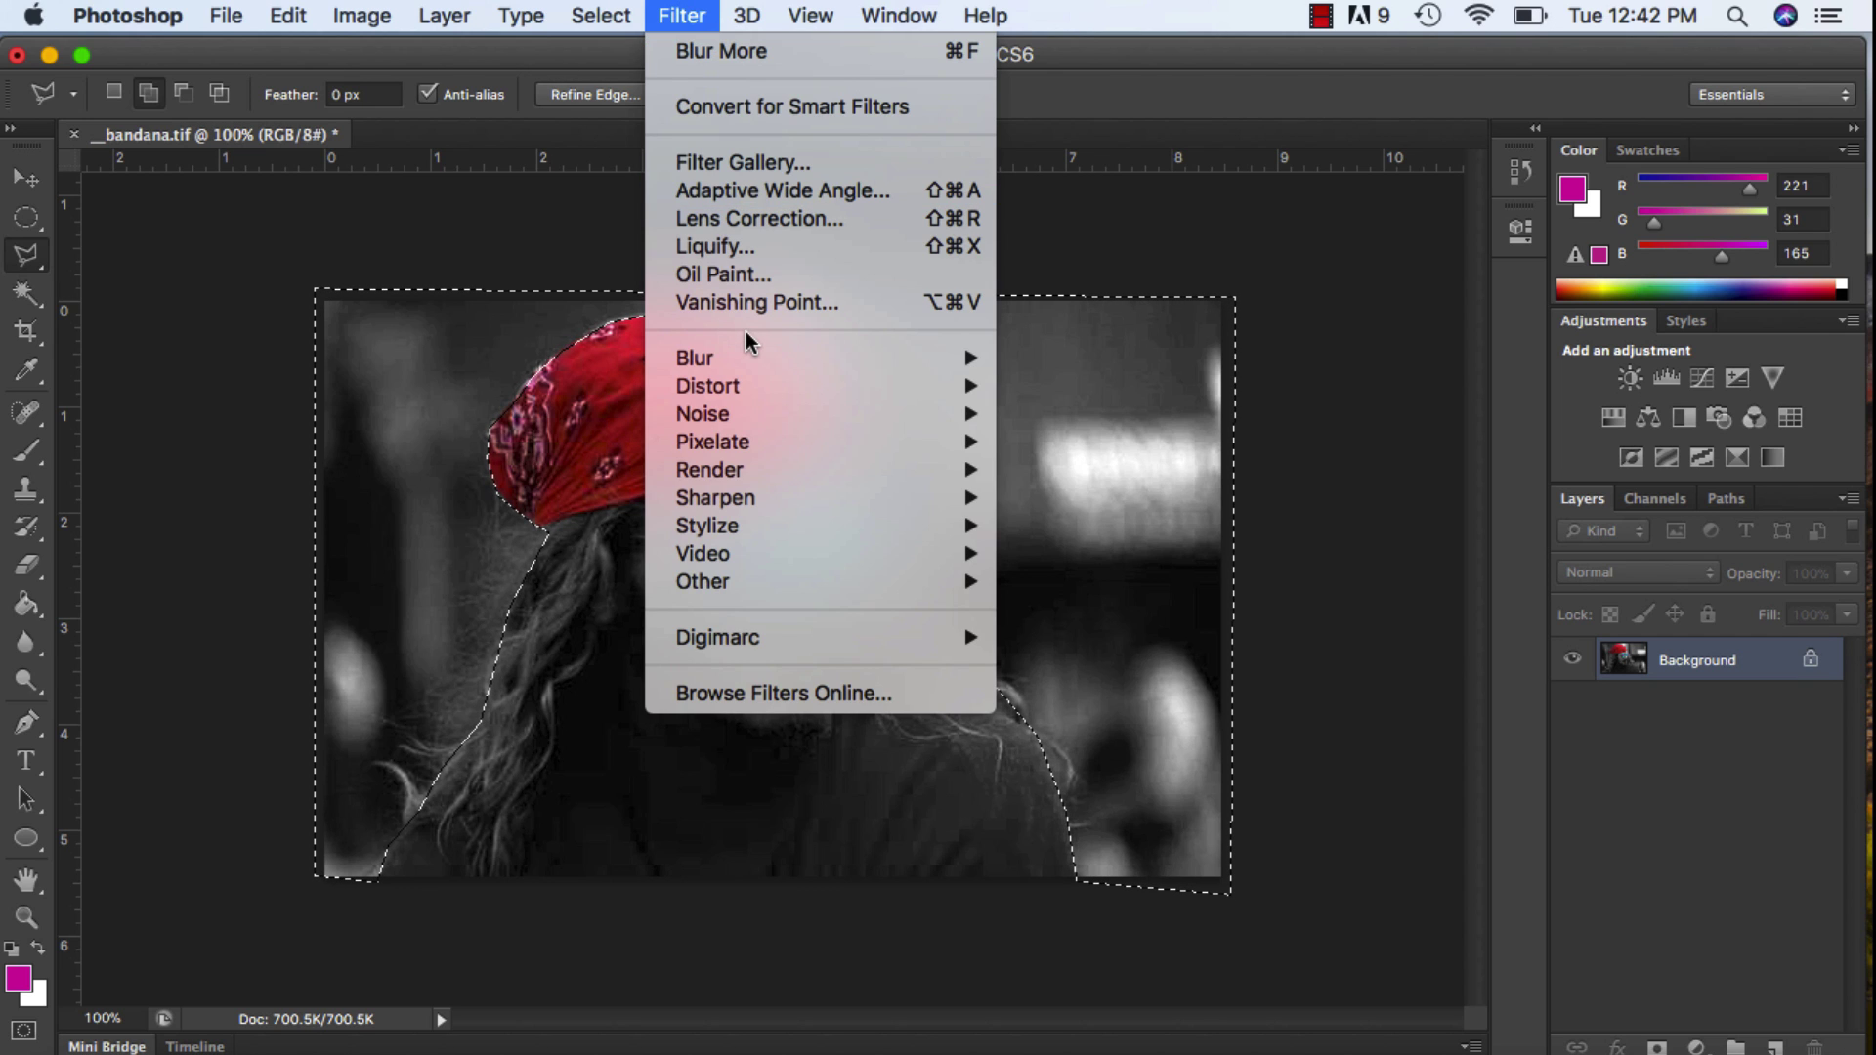
mouse_move(748, 361)
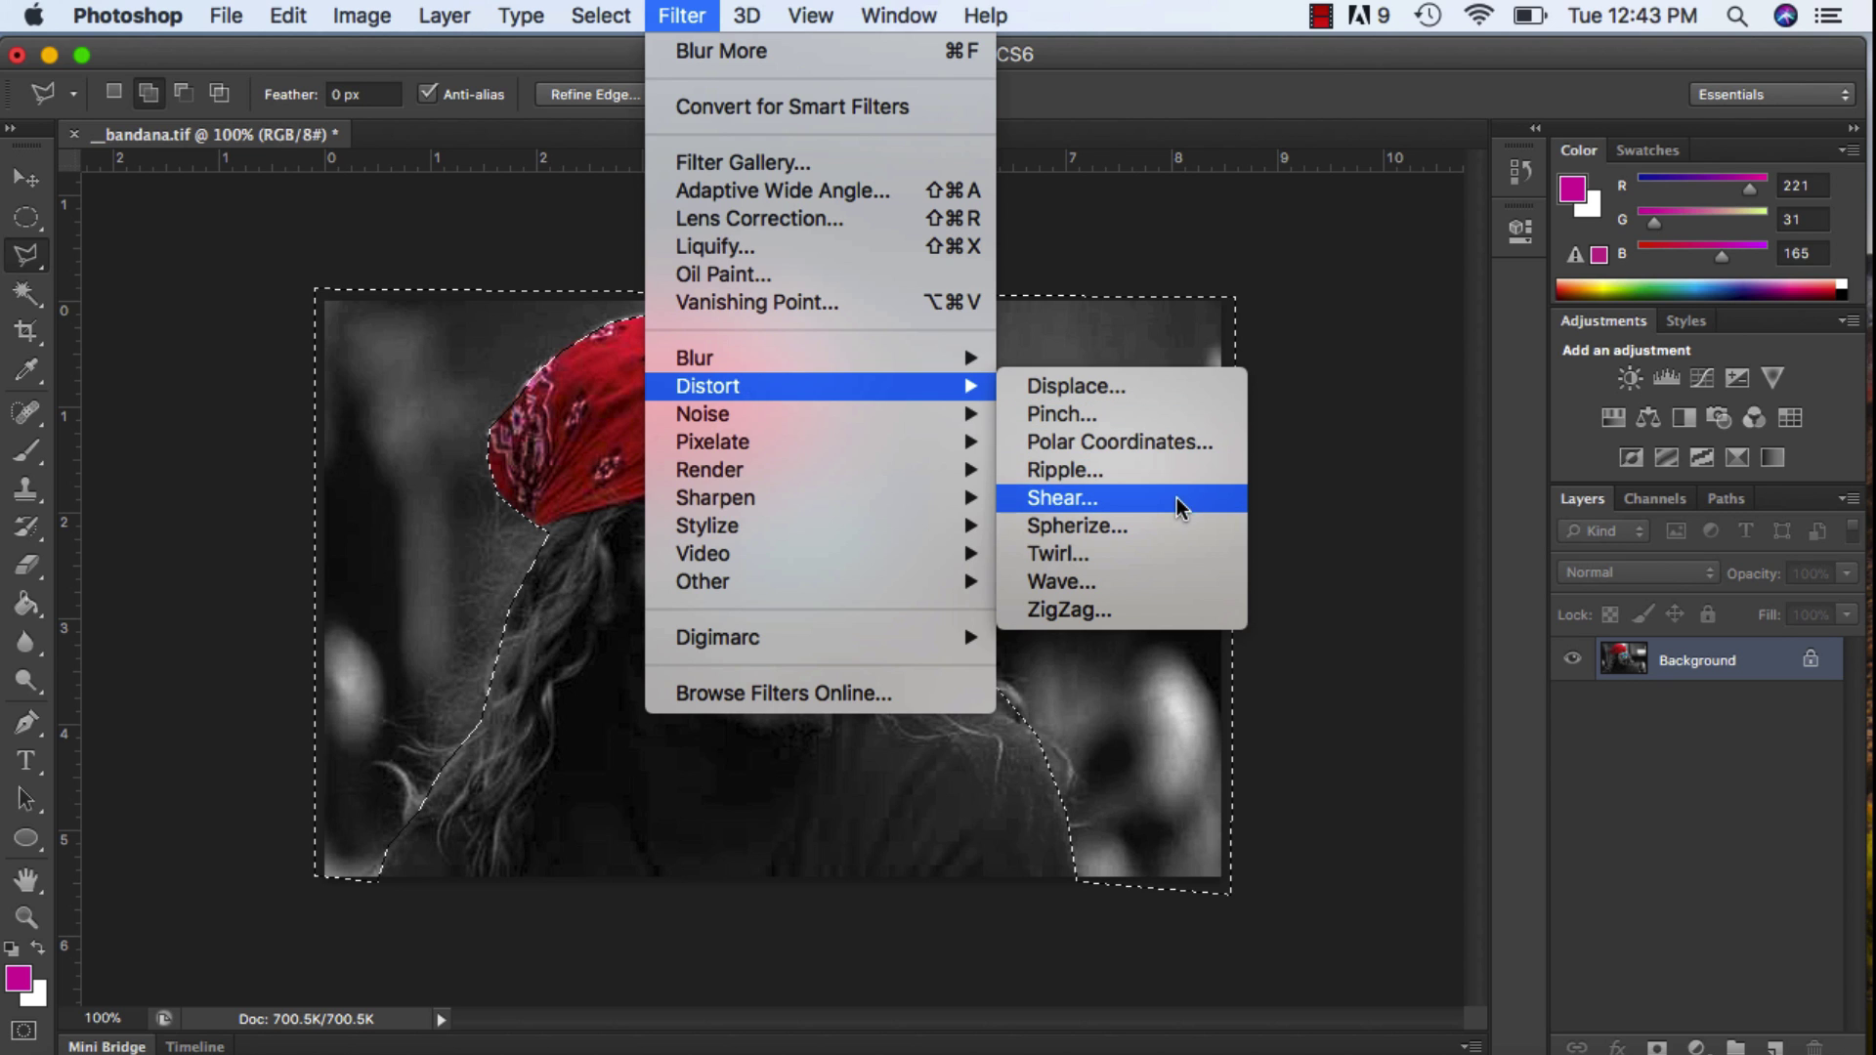
left_click(1176, 470)
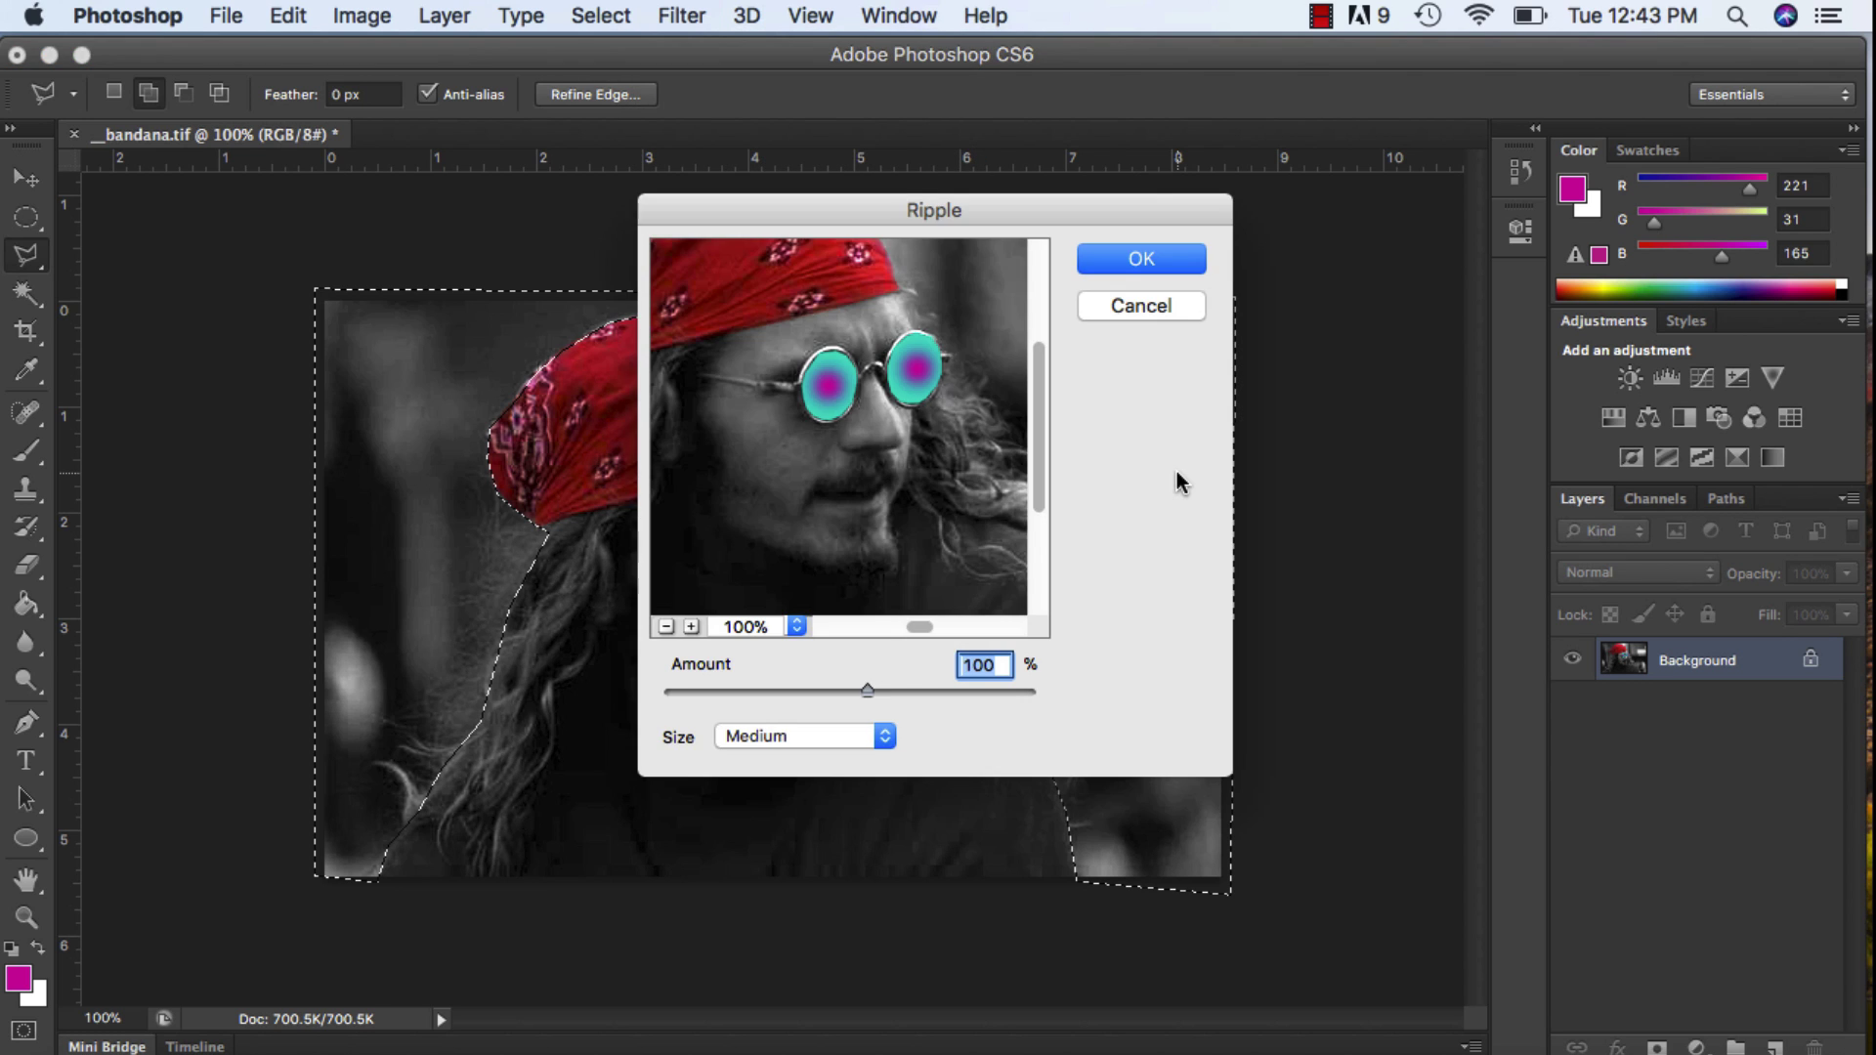
left_click_drag(980, 431, 796, 521)
left_click_drag(951, 378, 812, 490)
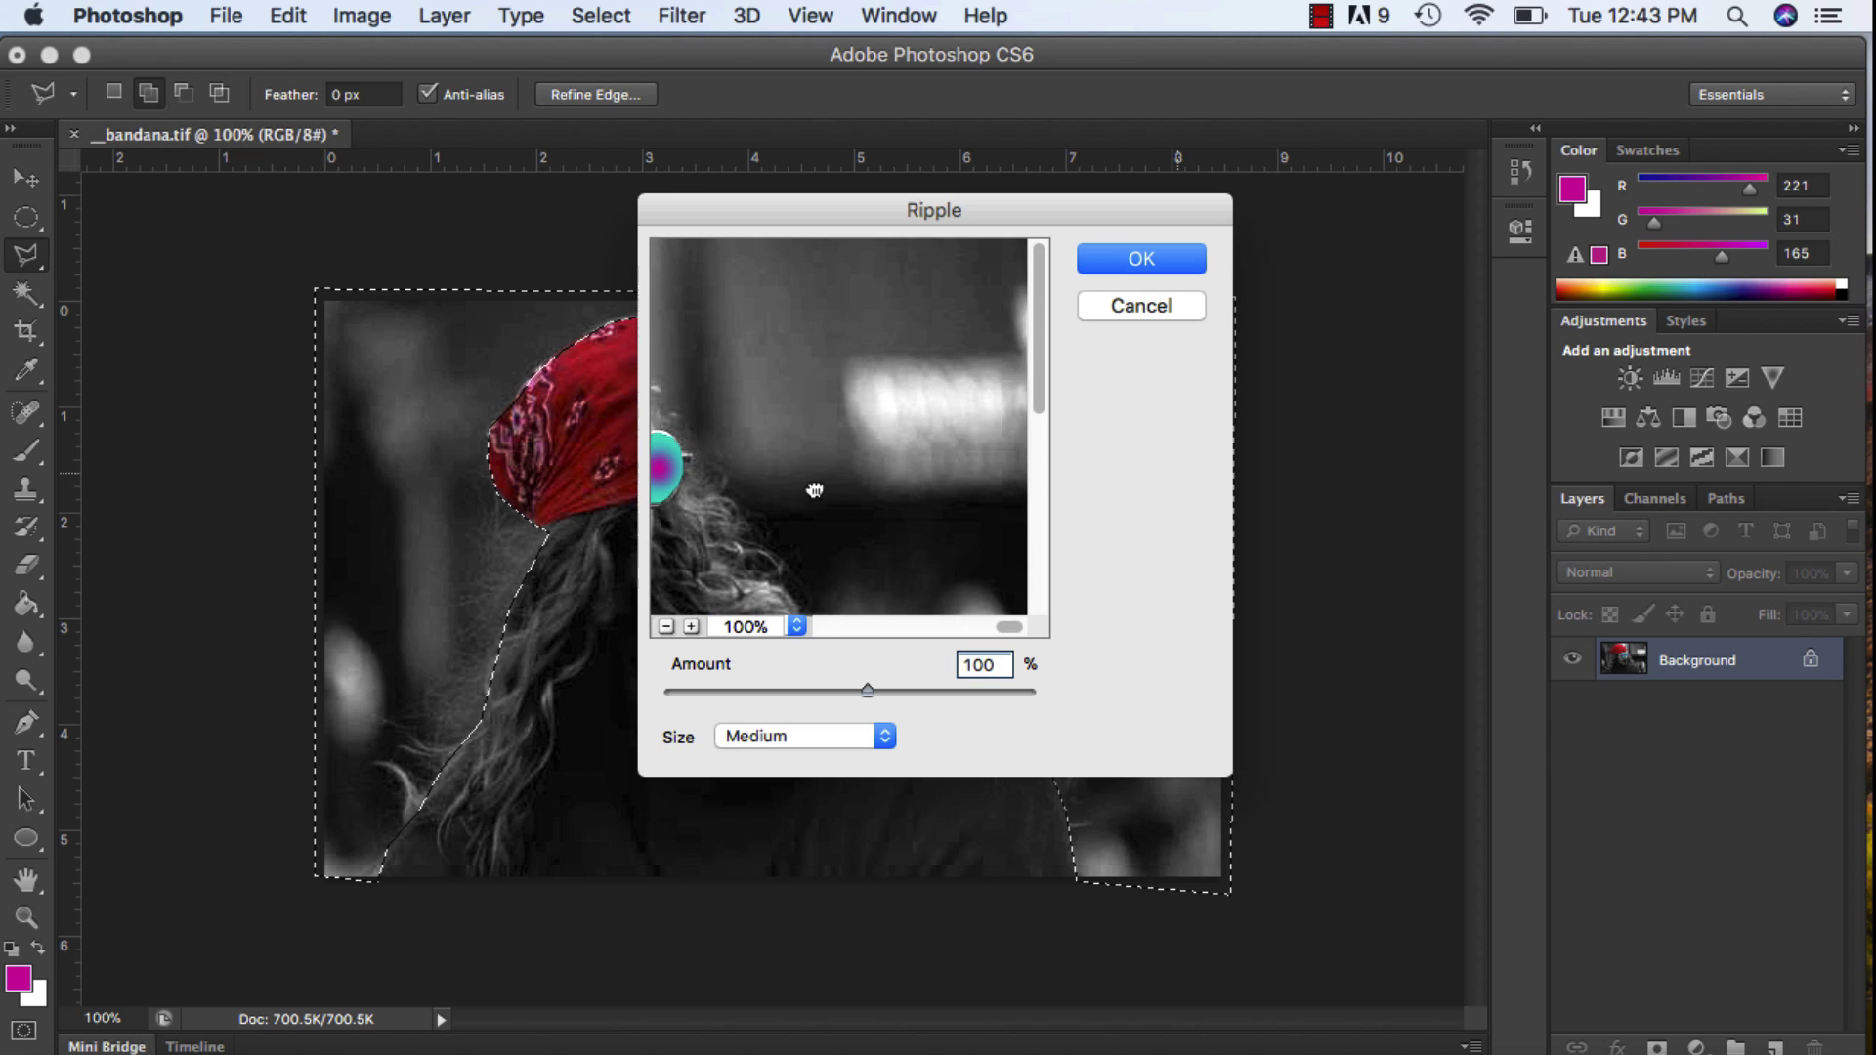
left_click_drag(872, 688, 934, 689)
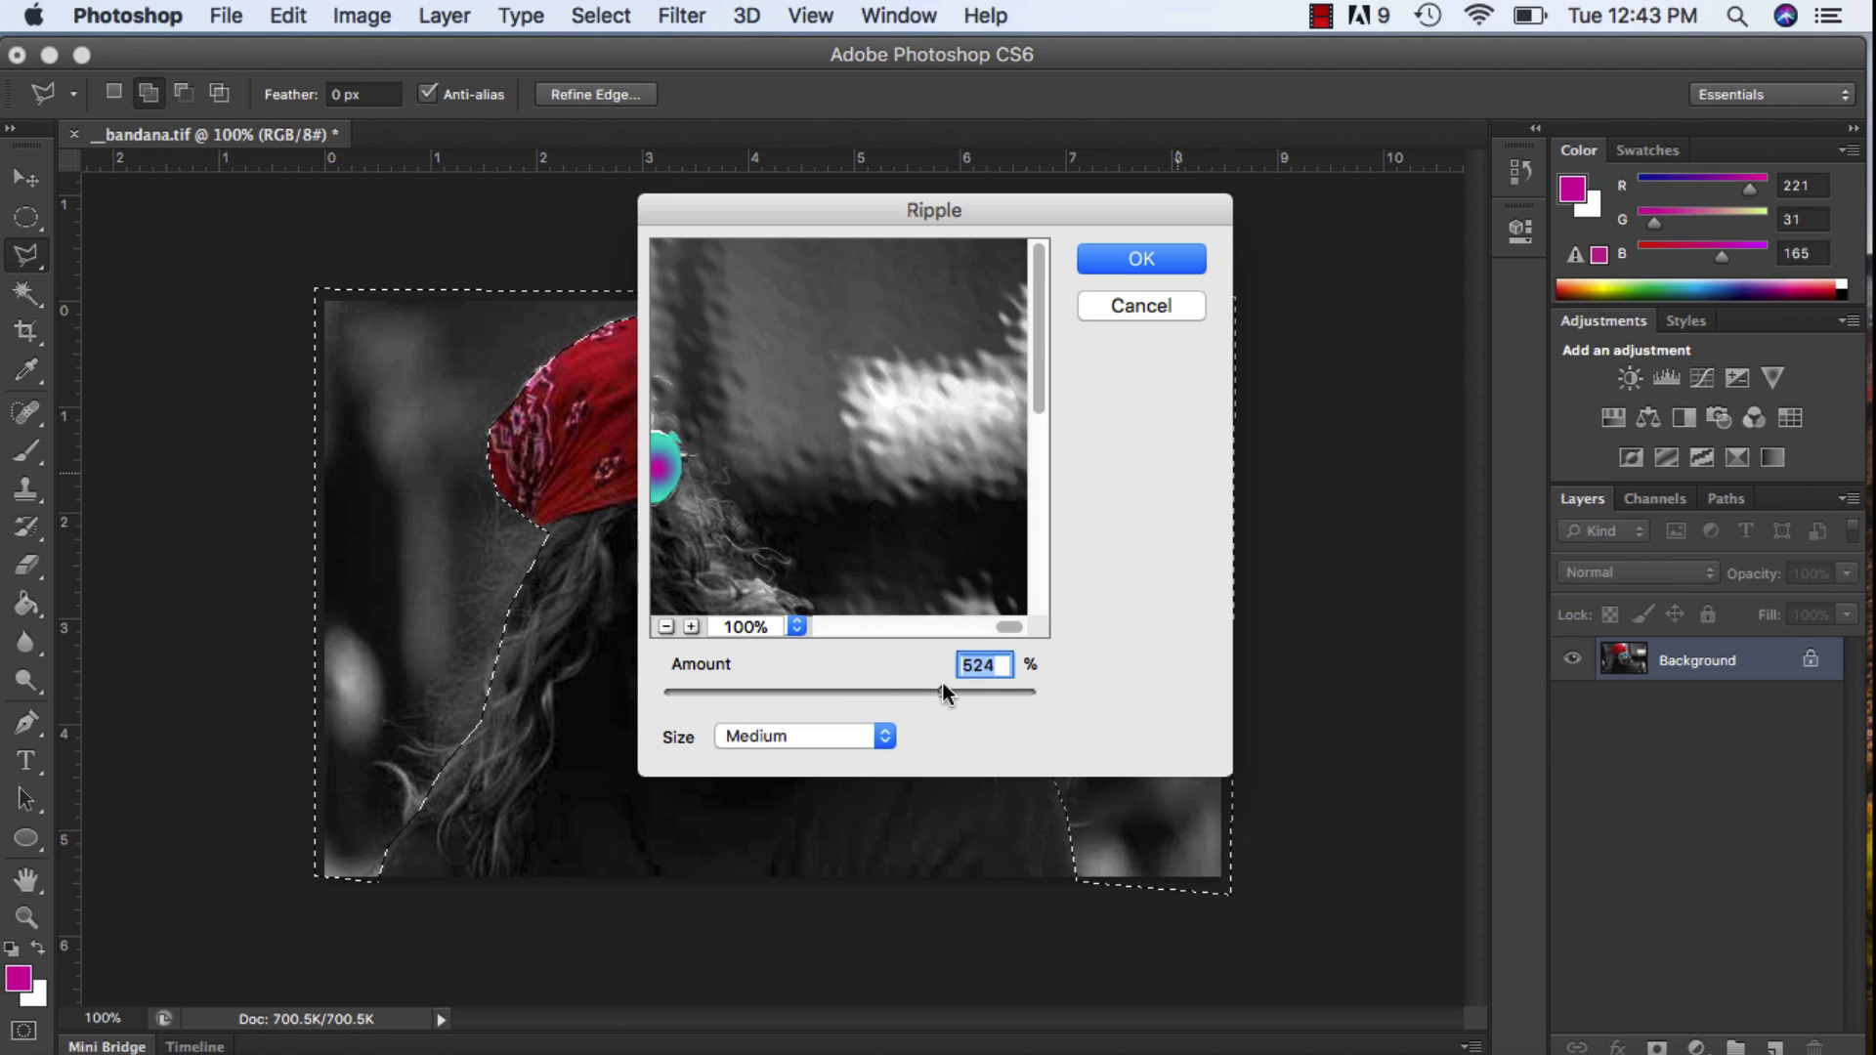
left_click(1145, 247)
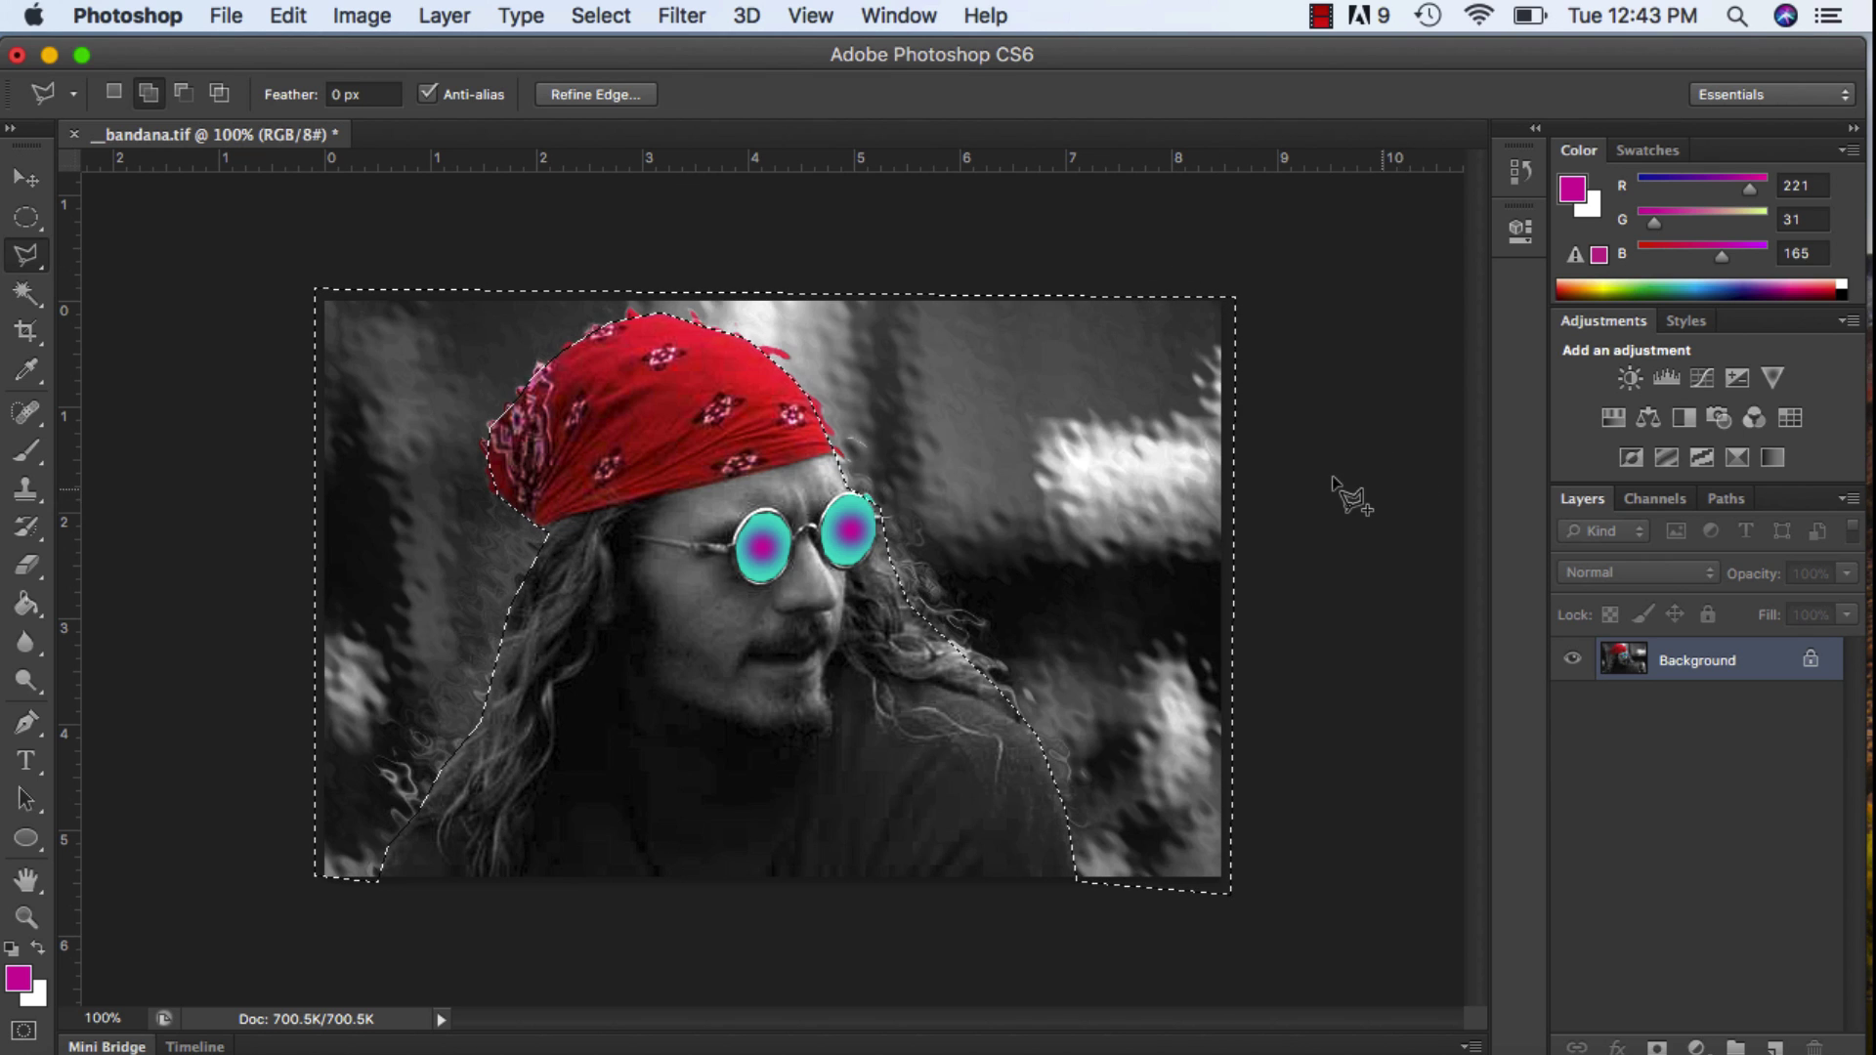
Undo the ripple, then try Solarize on the background and undo it too
key("super+z")
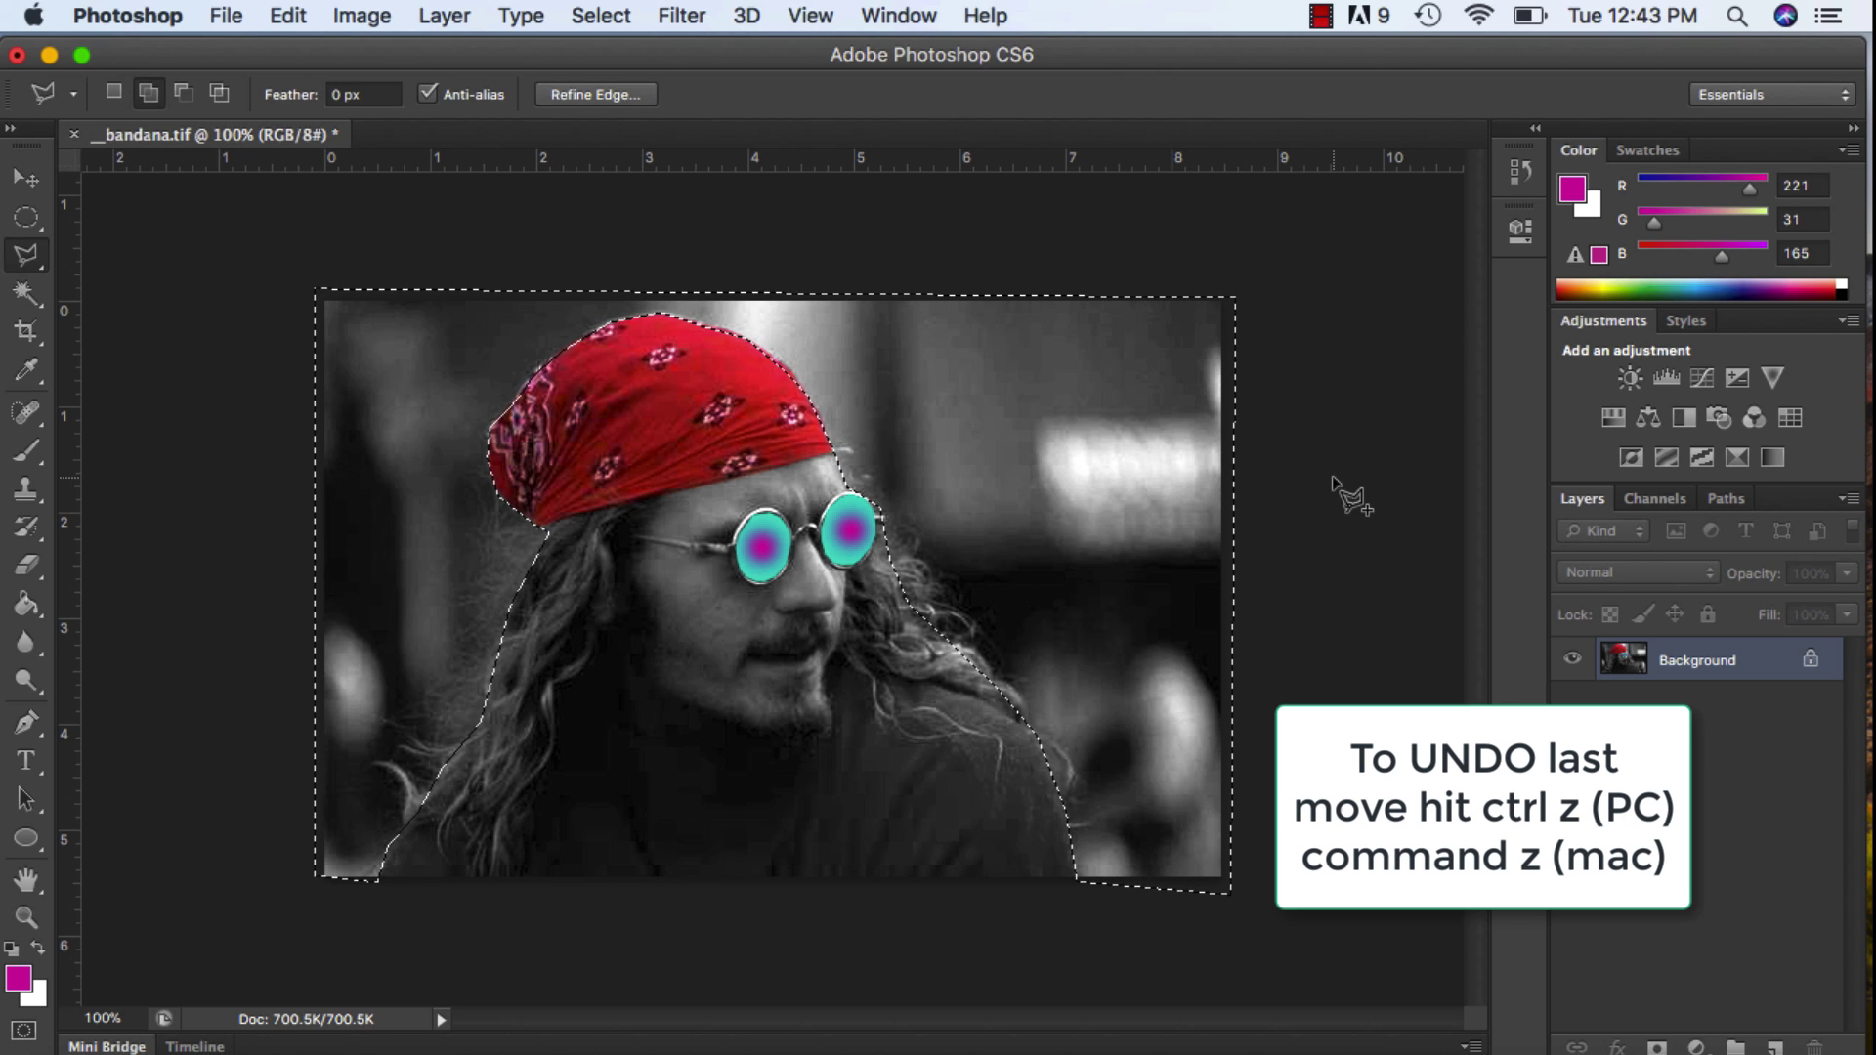
left_click(681, 16)
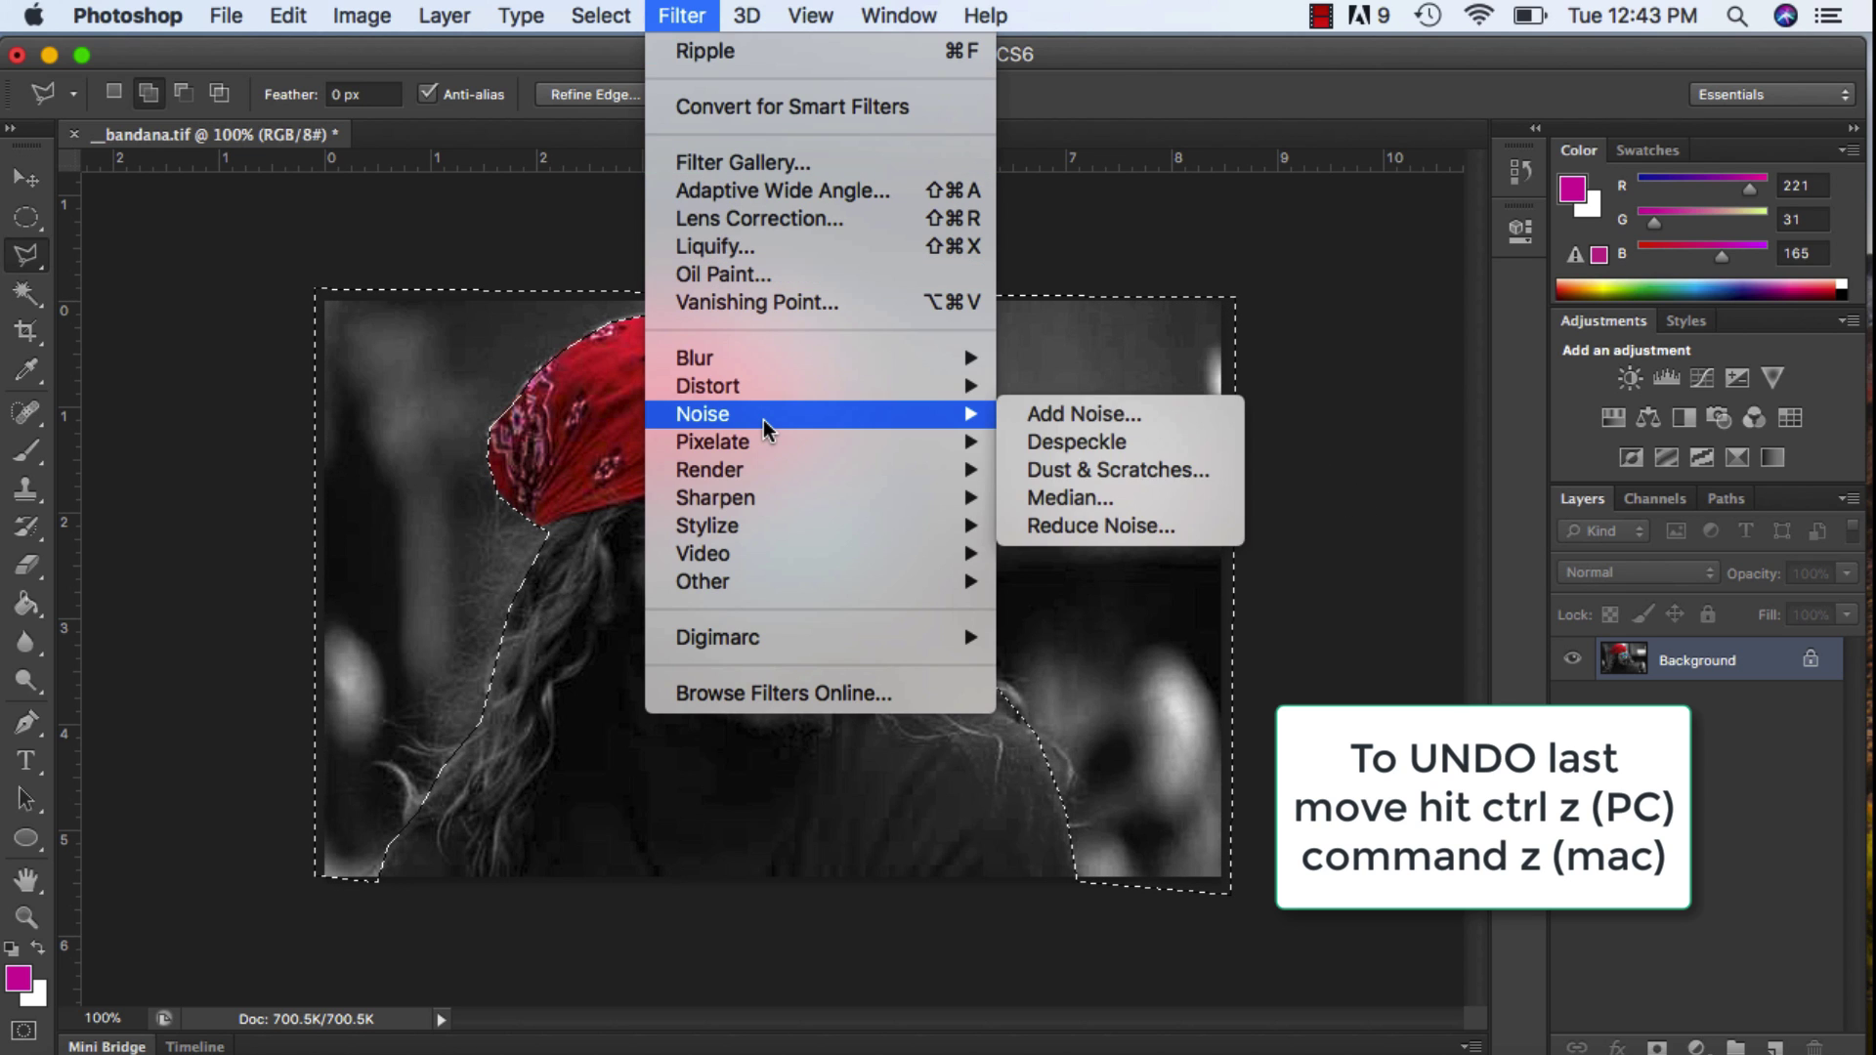
mouse_move(764, 516)
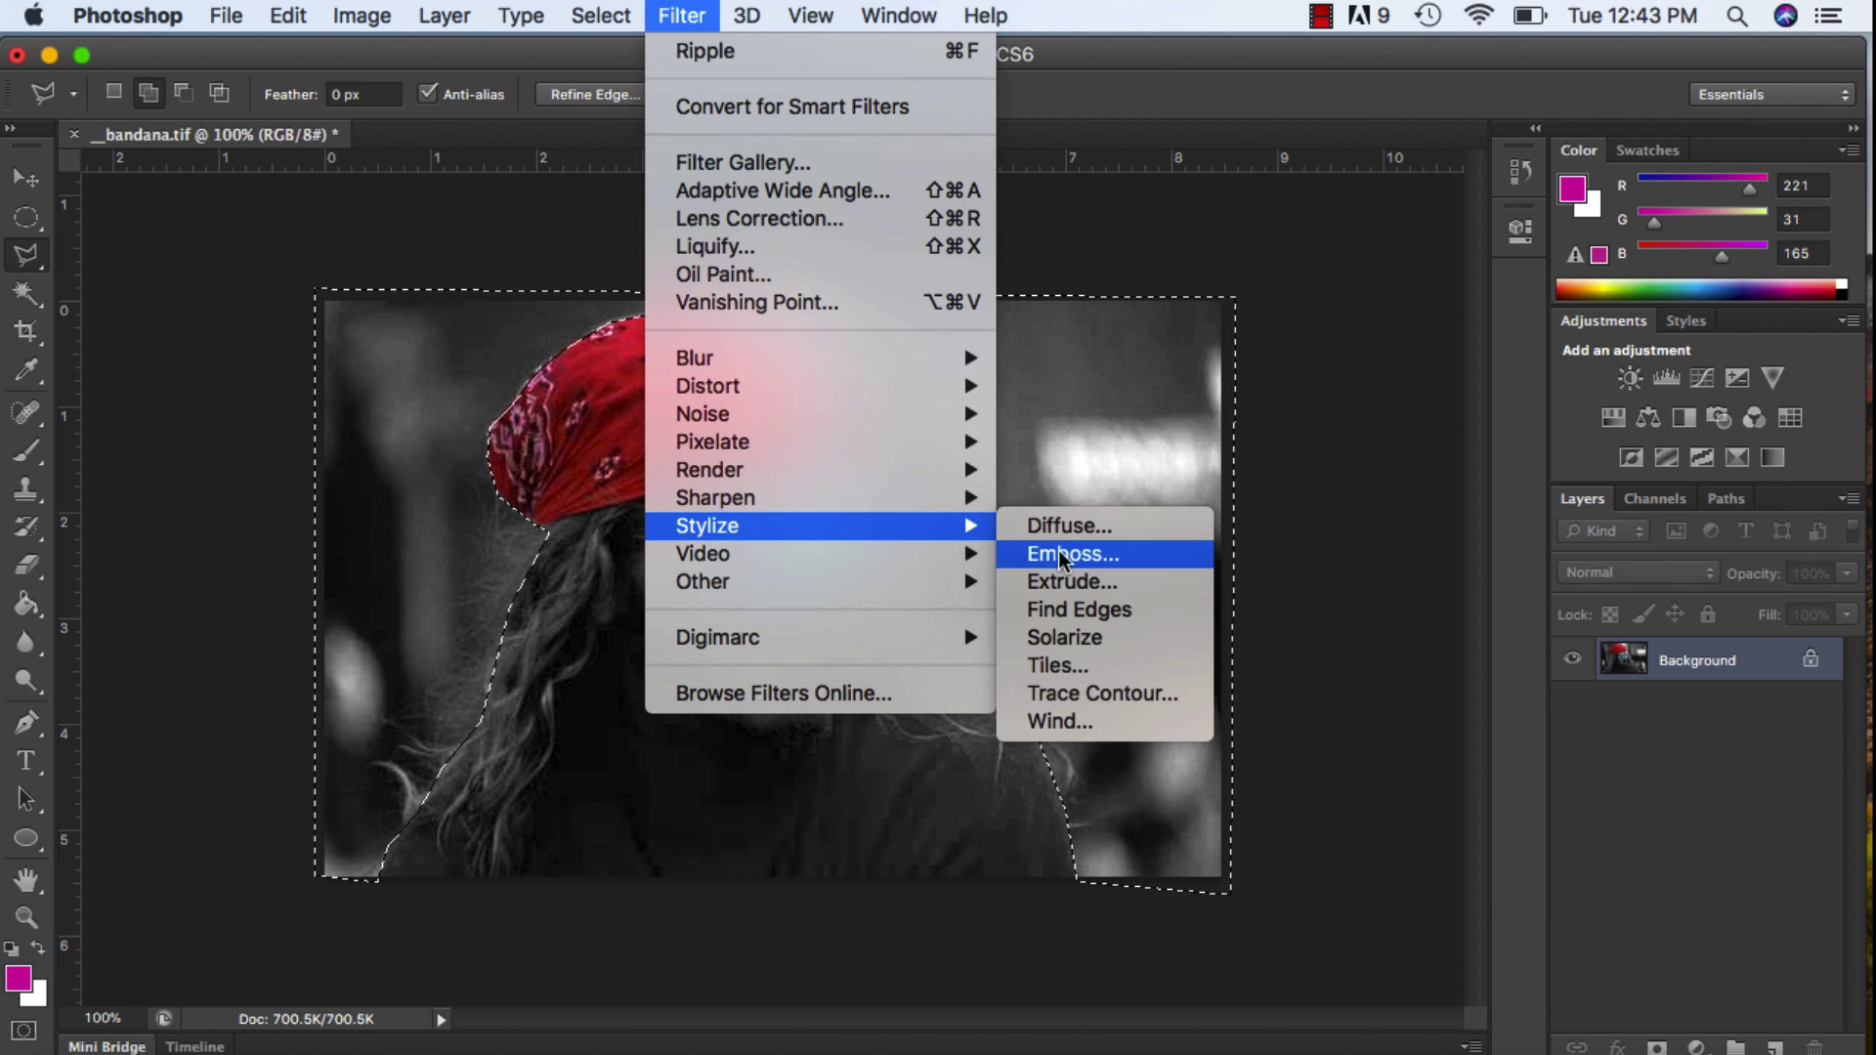
left_click(1077, 637)
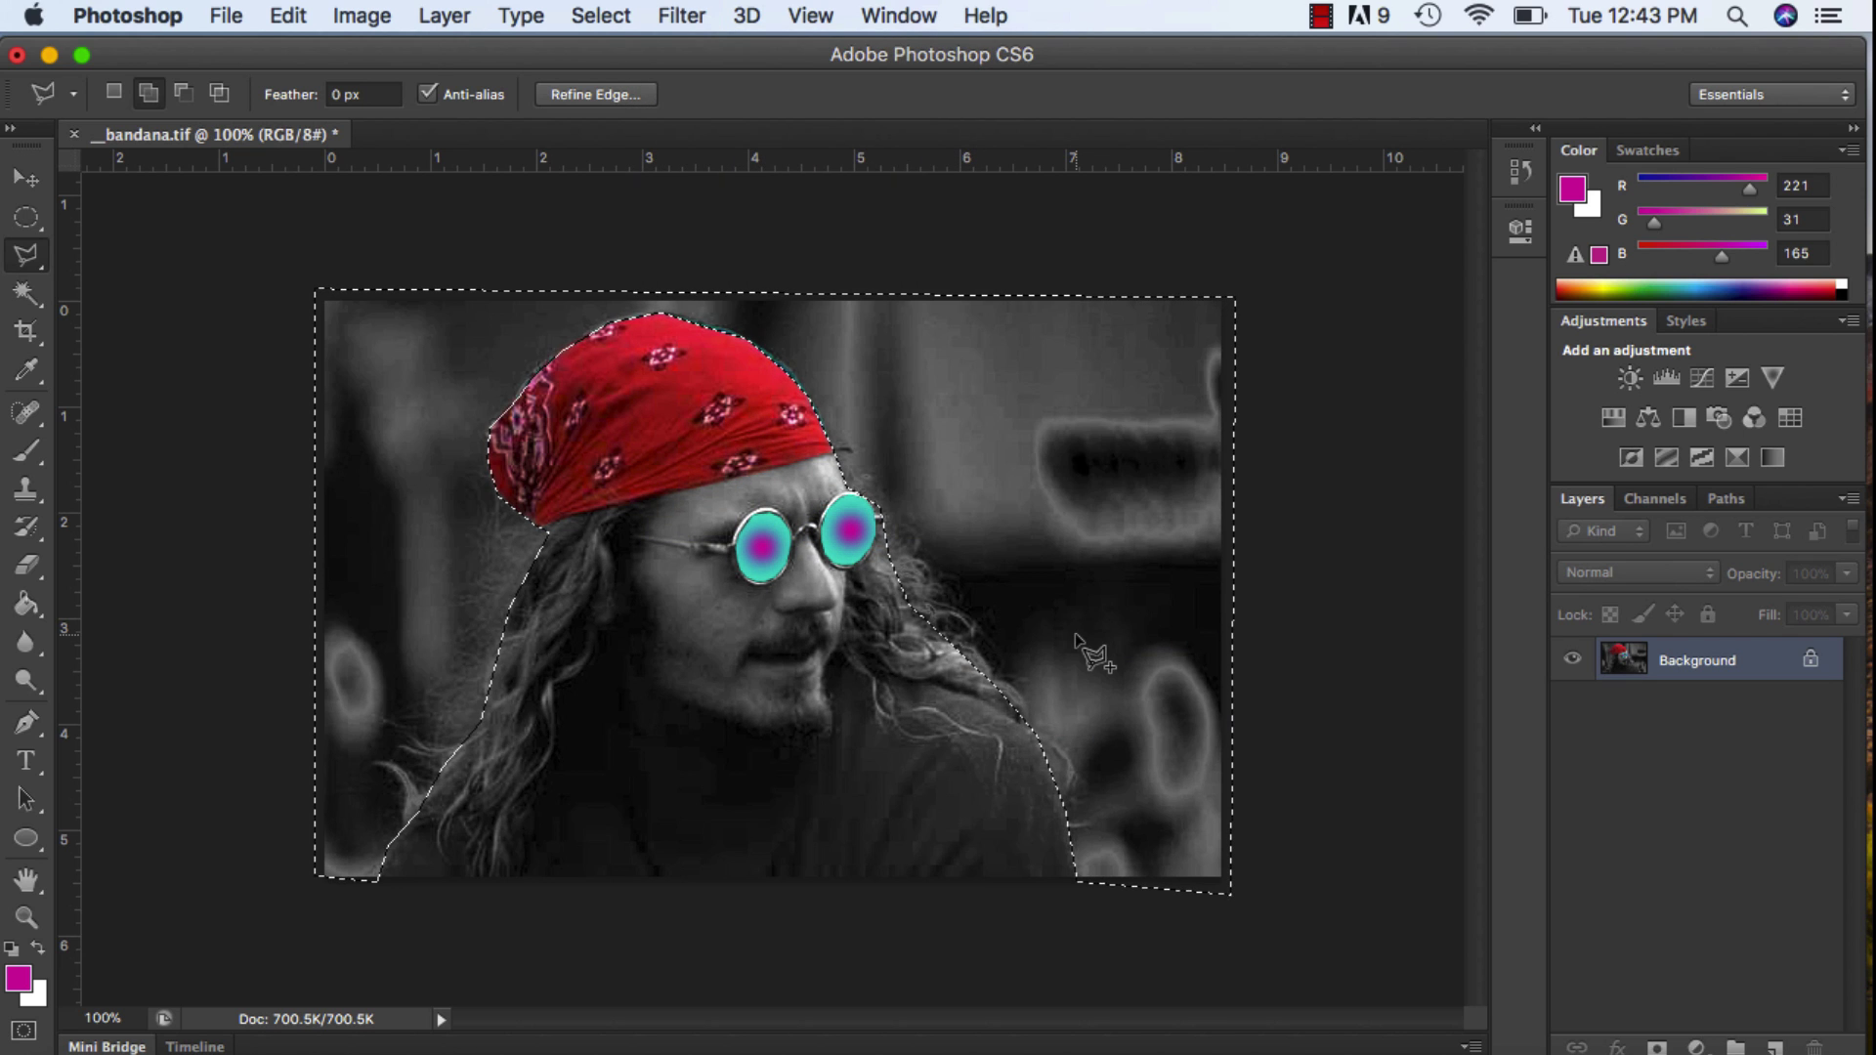
key("super+z")
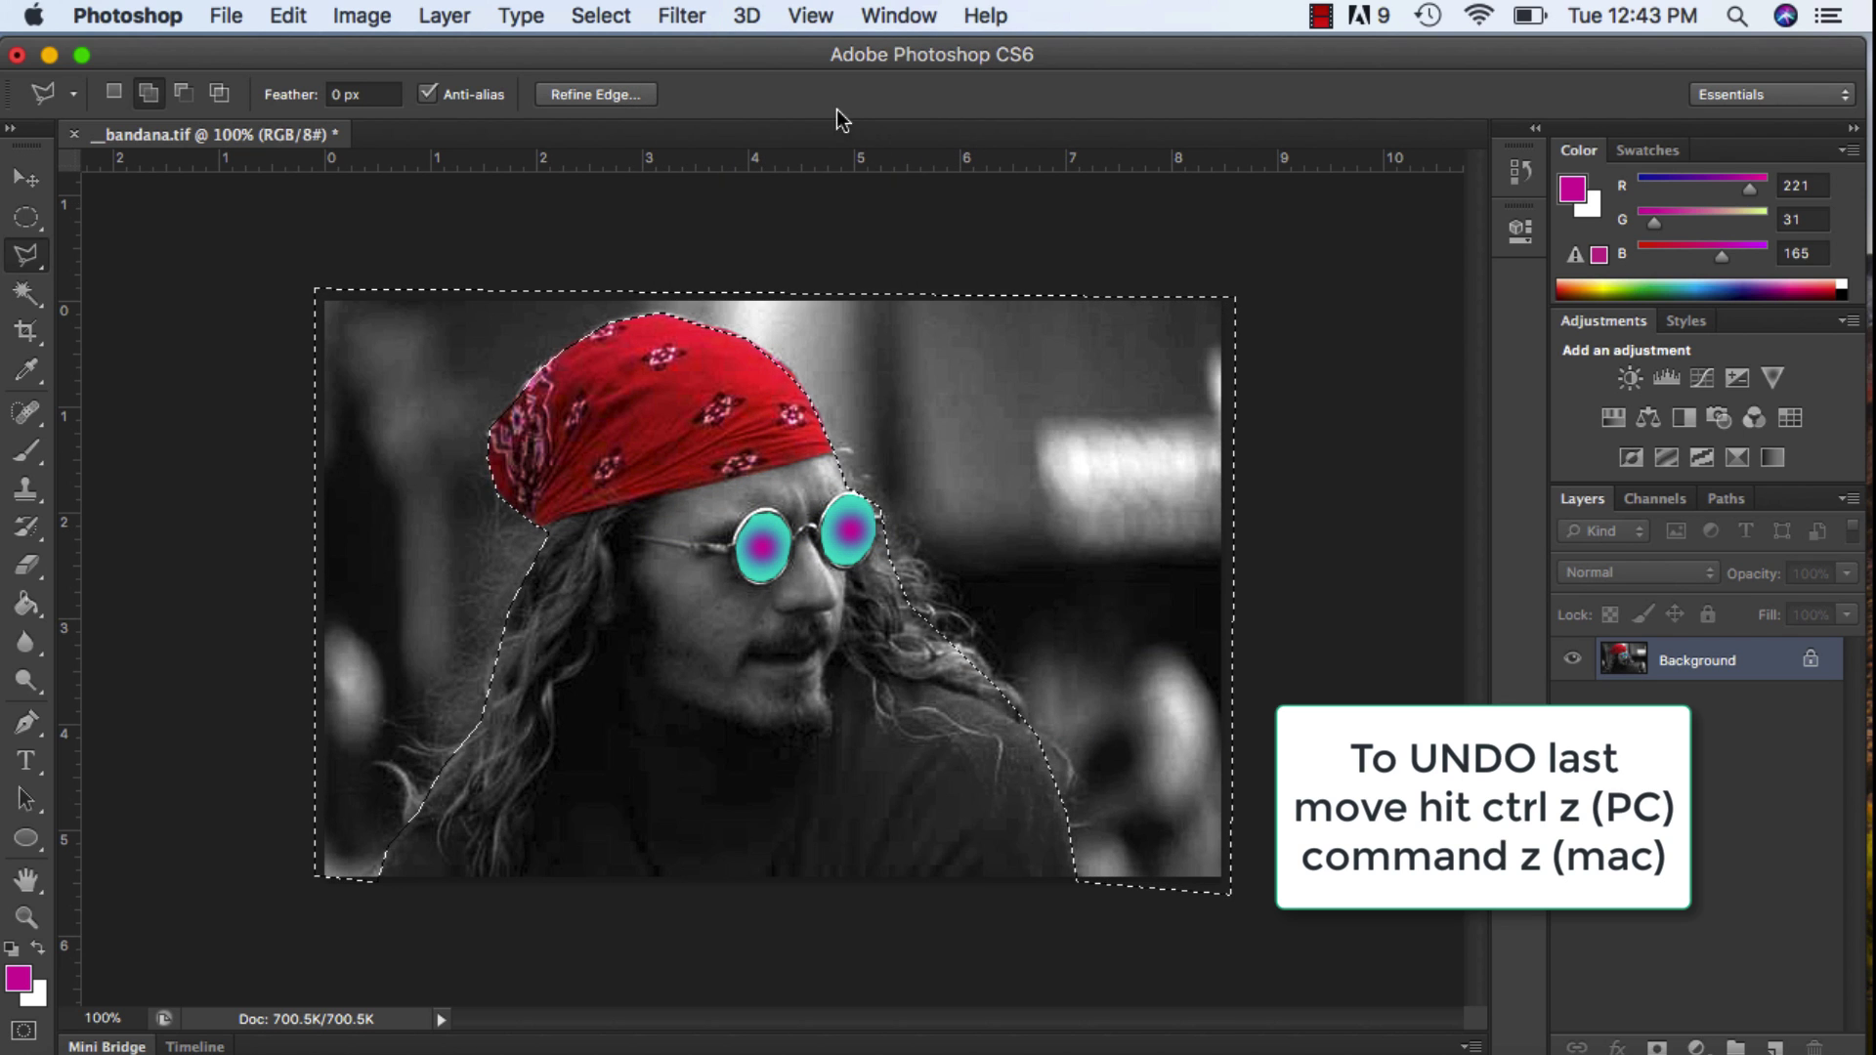
Bring up the Stylize > Tiles filter settings
left_click(709, 21)
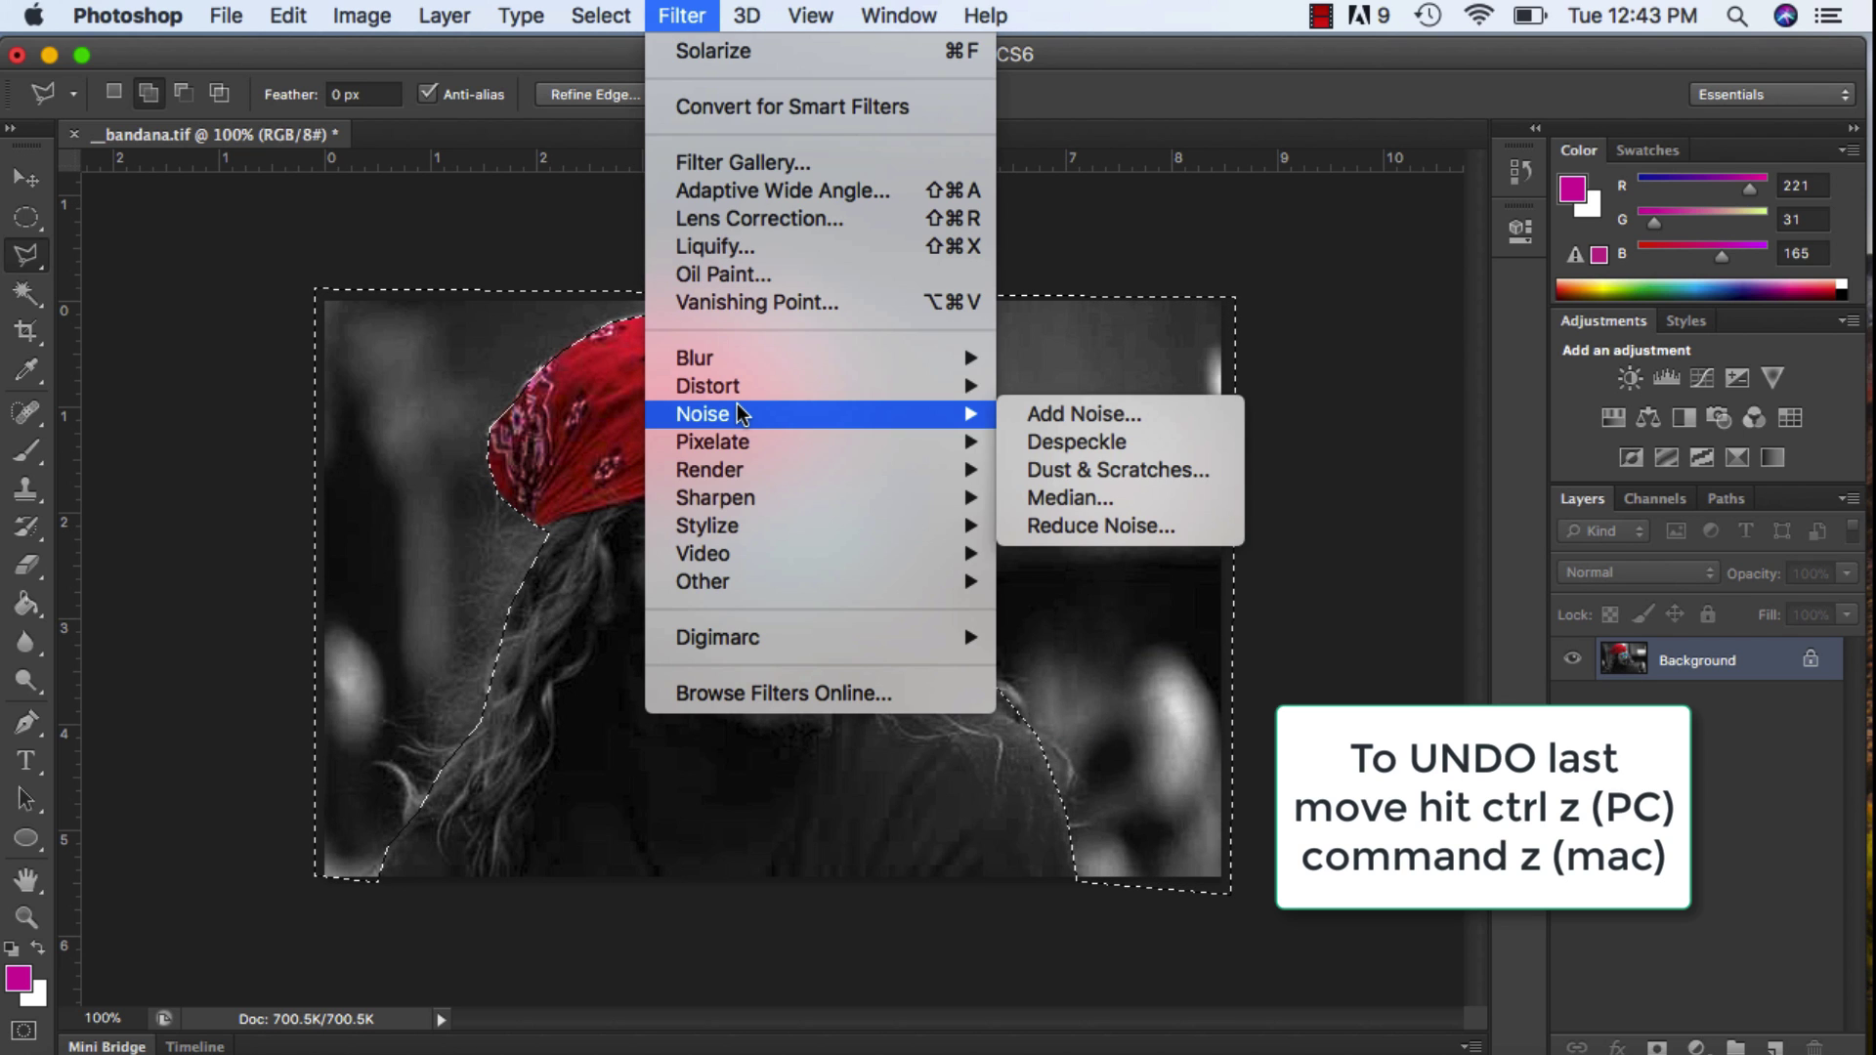
mouse_move(766, 525)
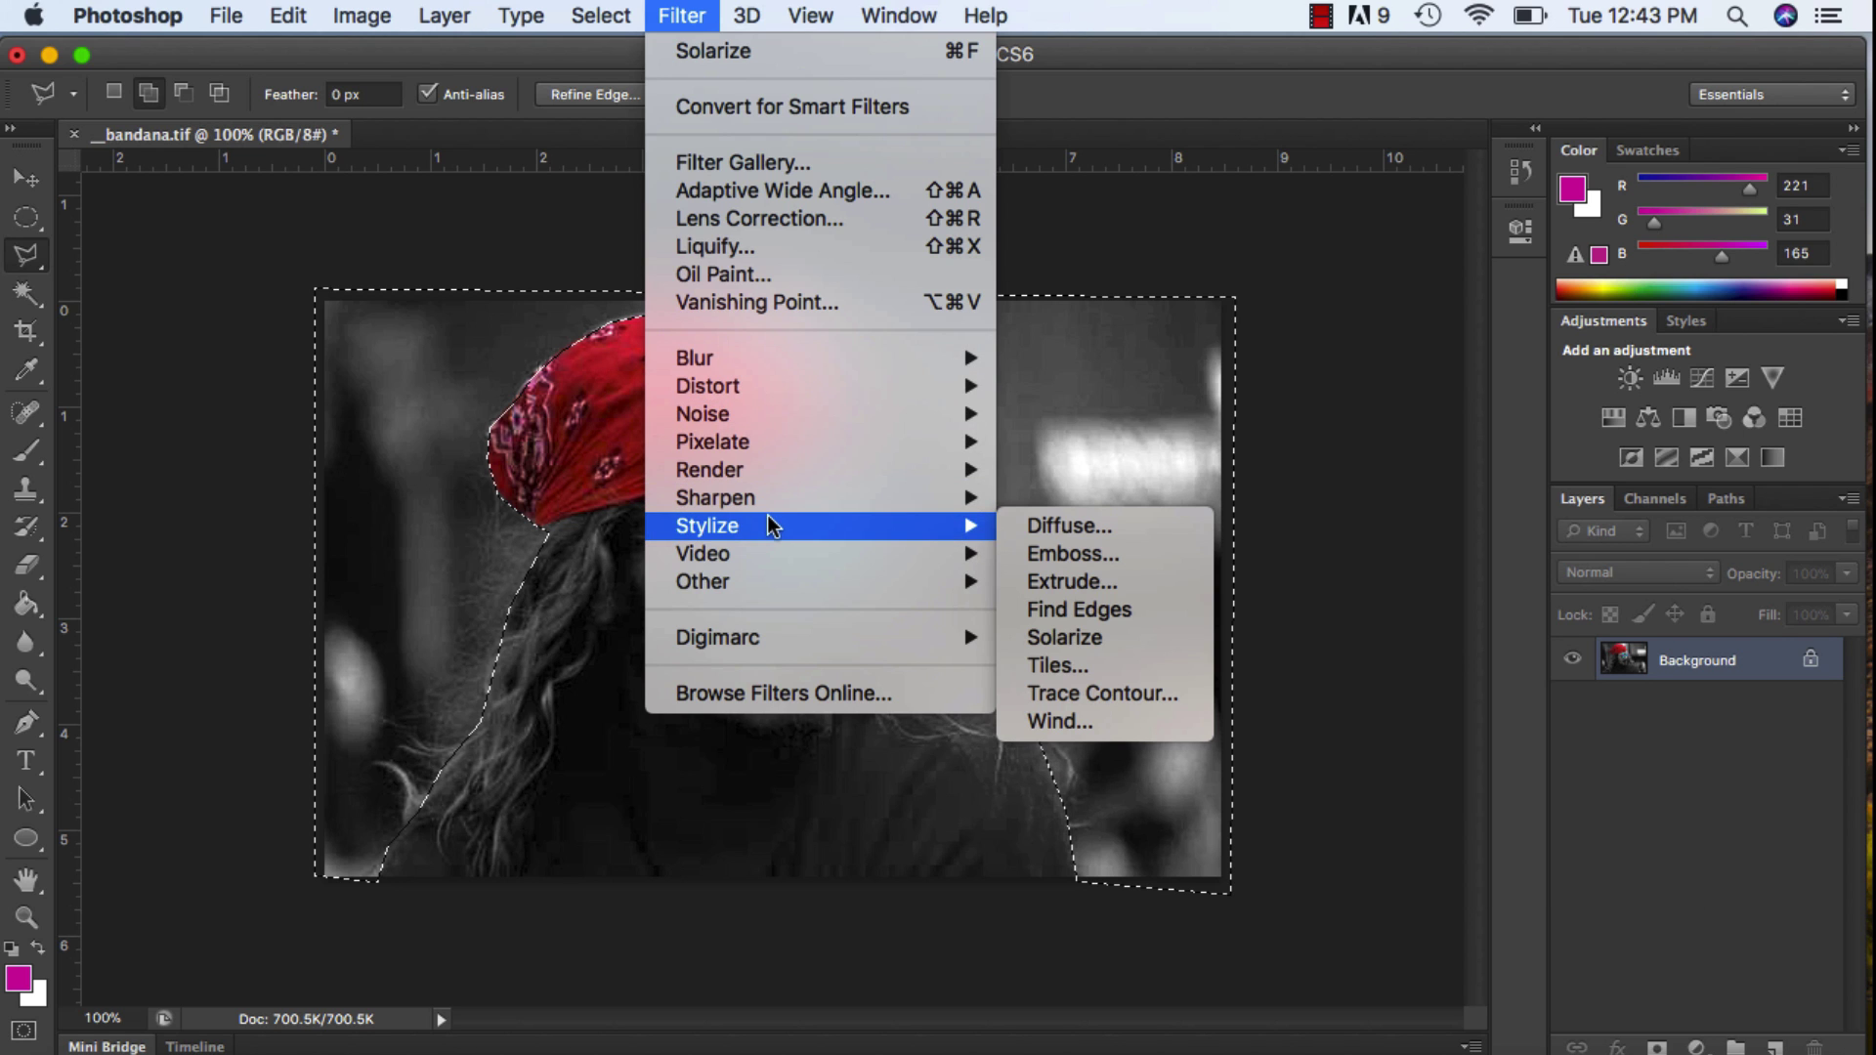
left_click(1098, 660)
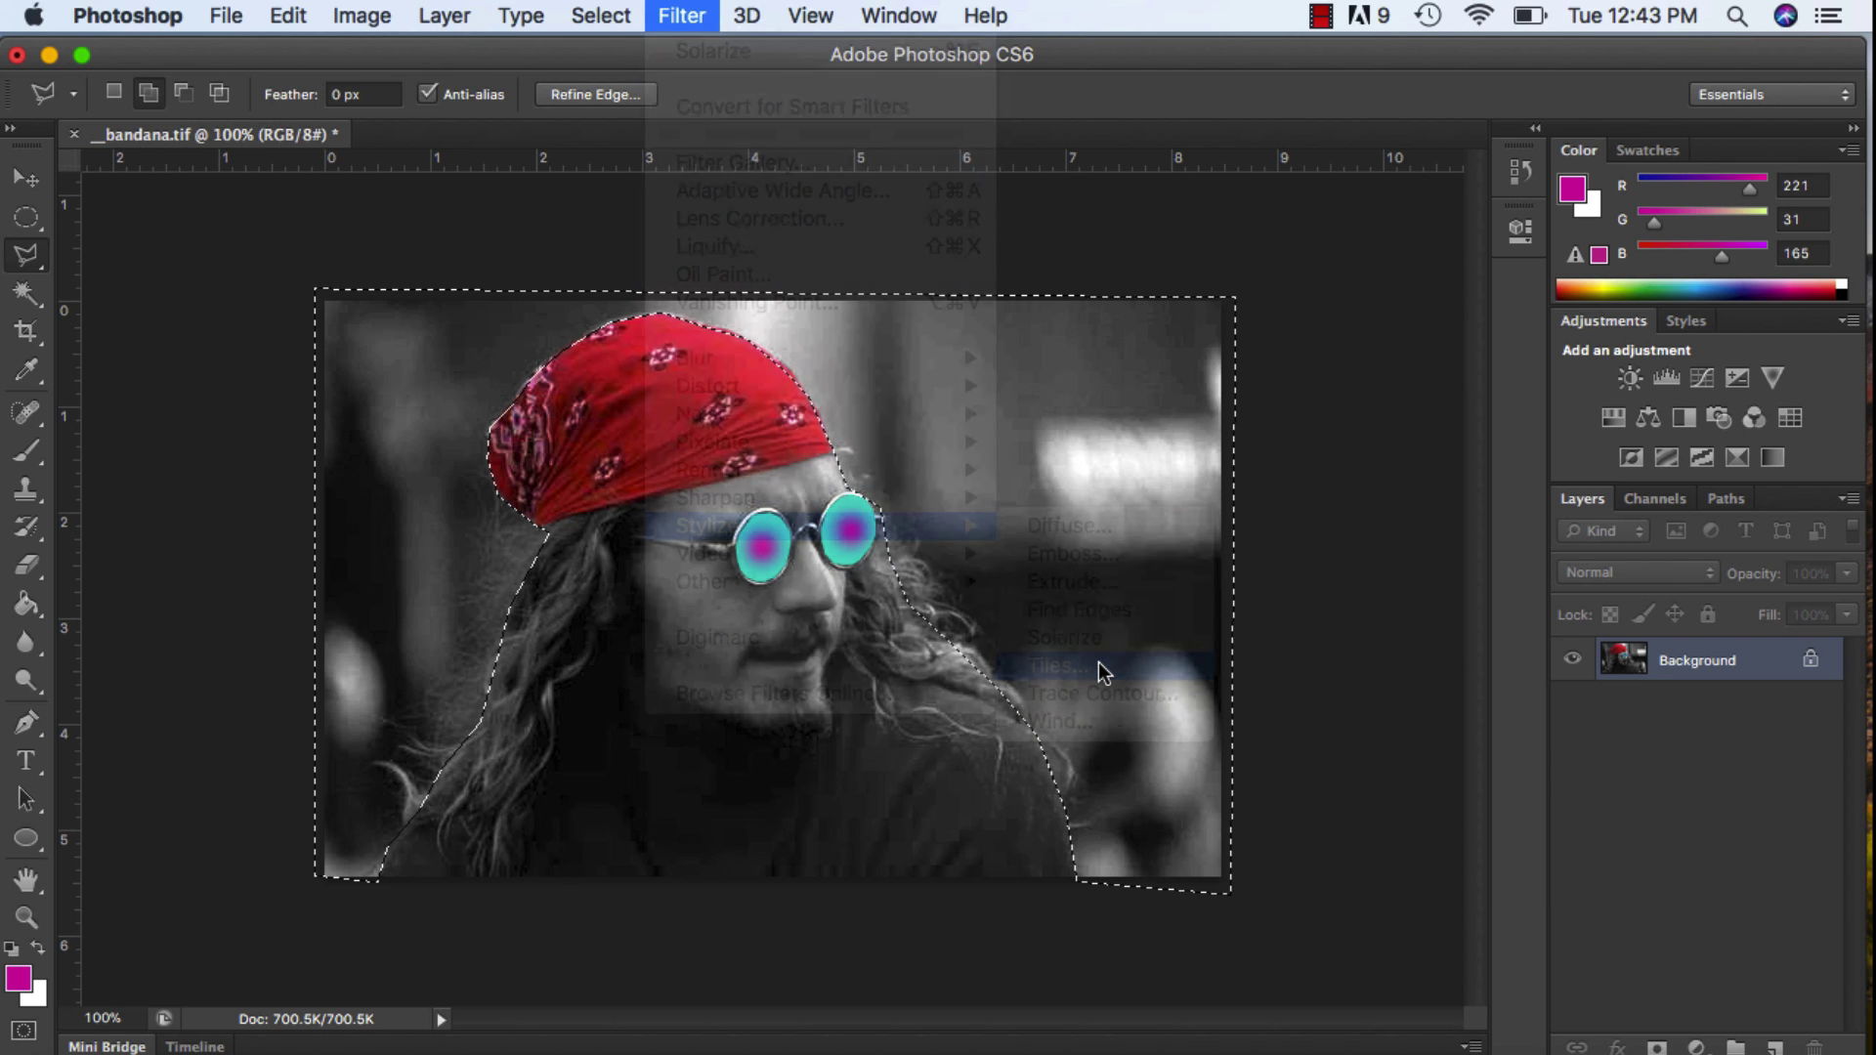
Apply the Tiles filter to the blurred background of bandana.tif, then deselect
left_click(1065, 345)
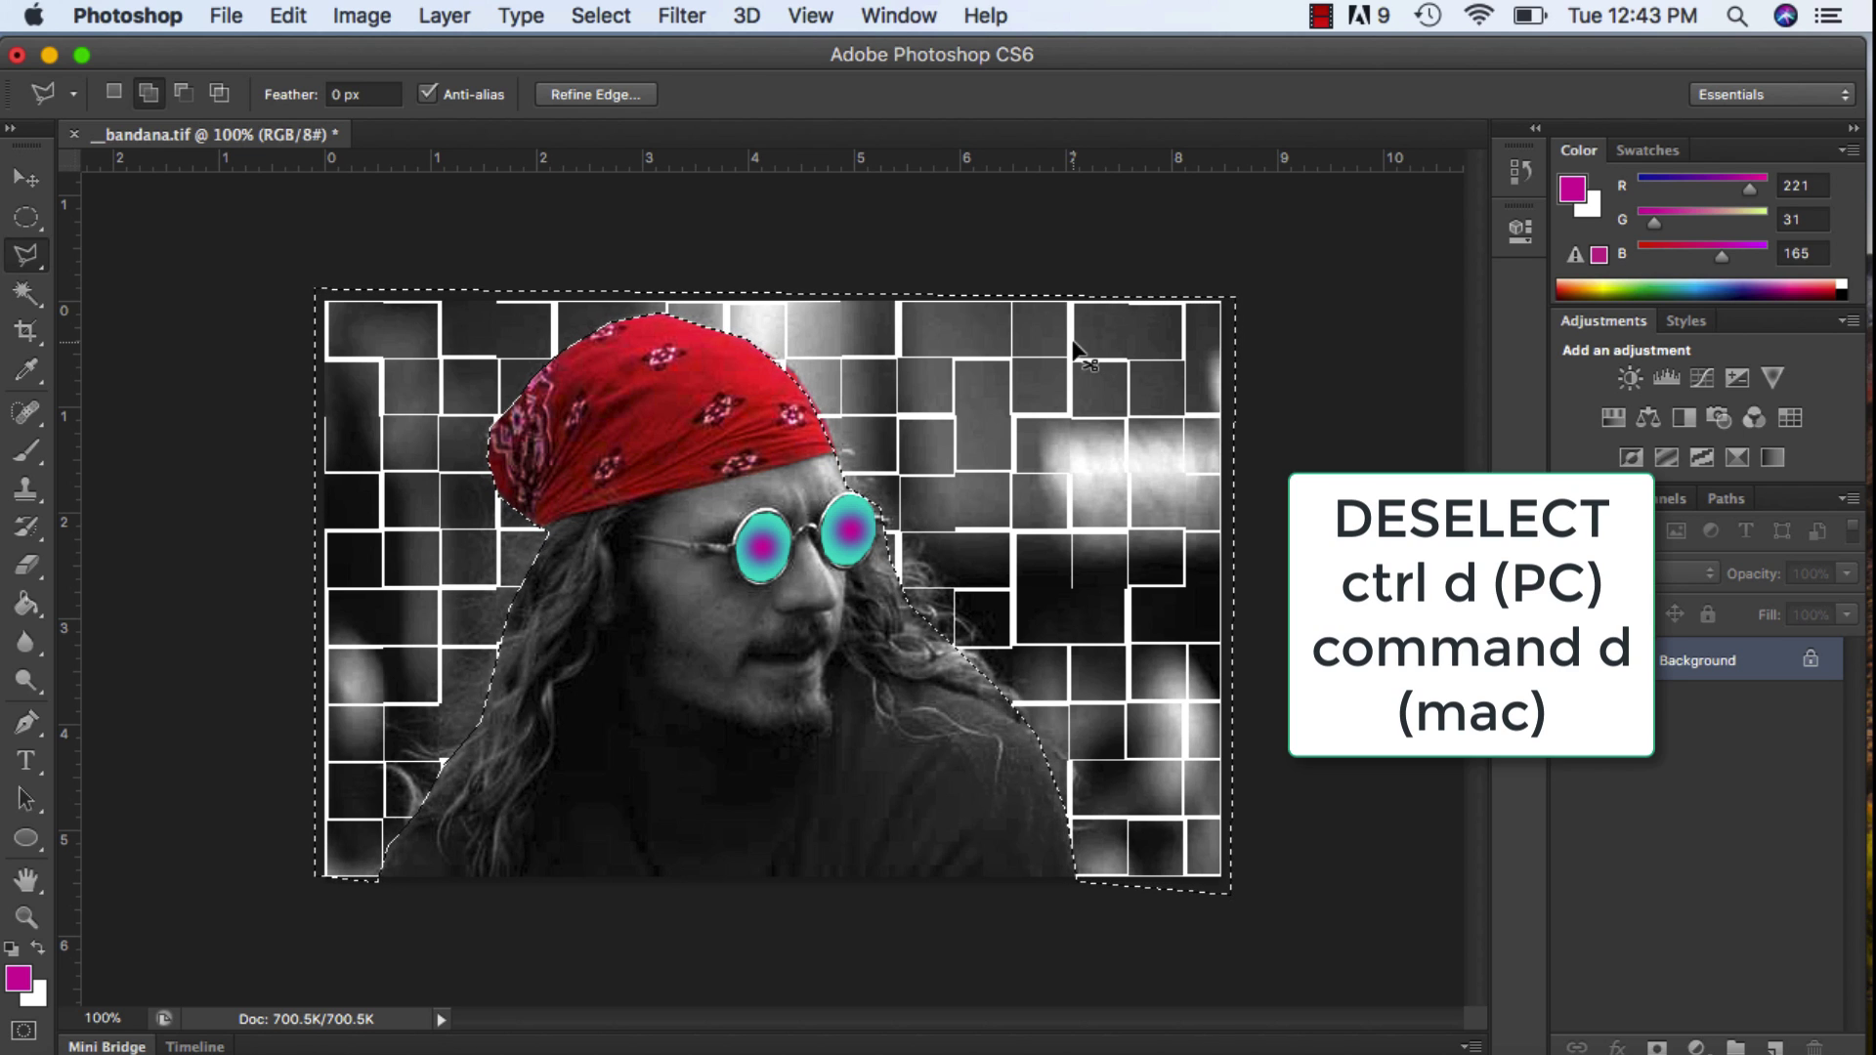
key("super+d")
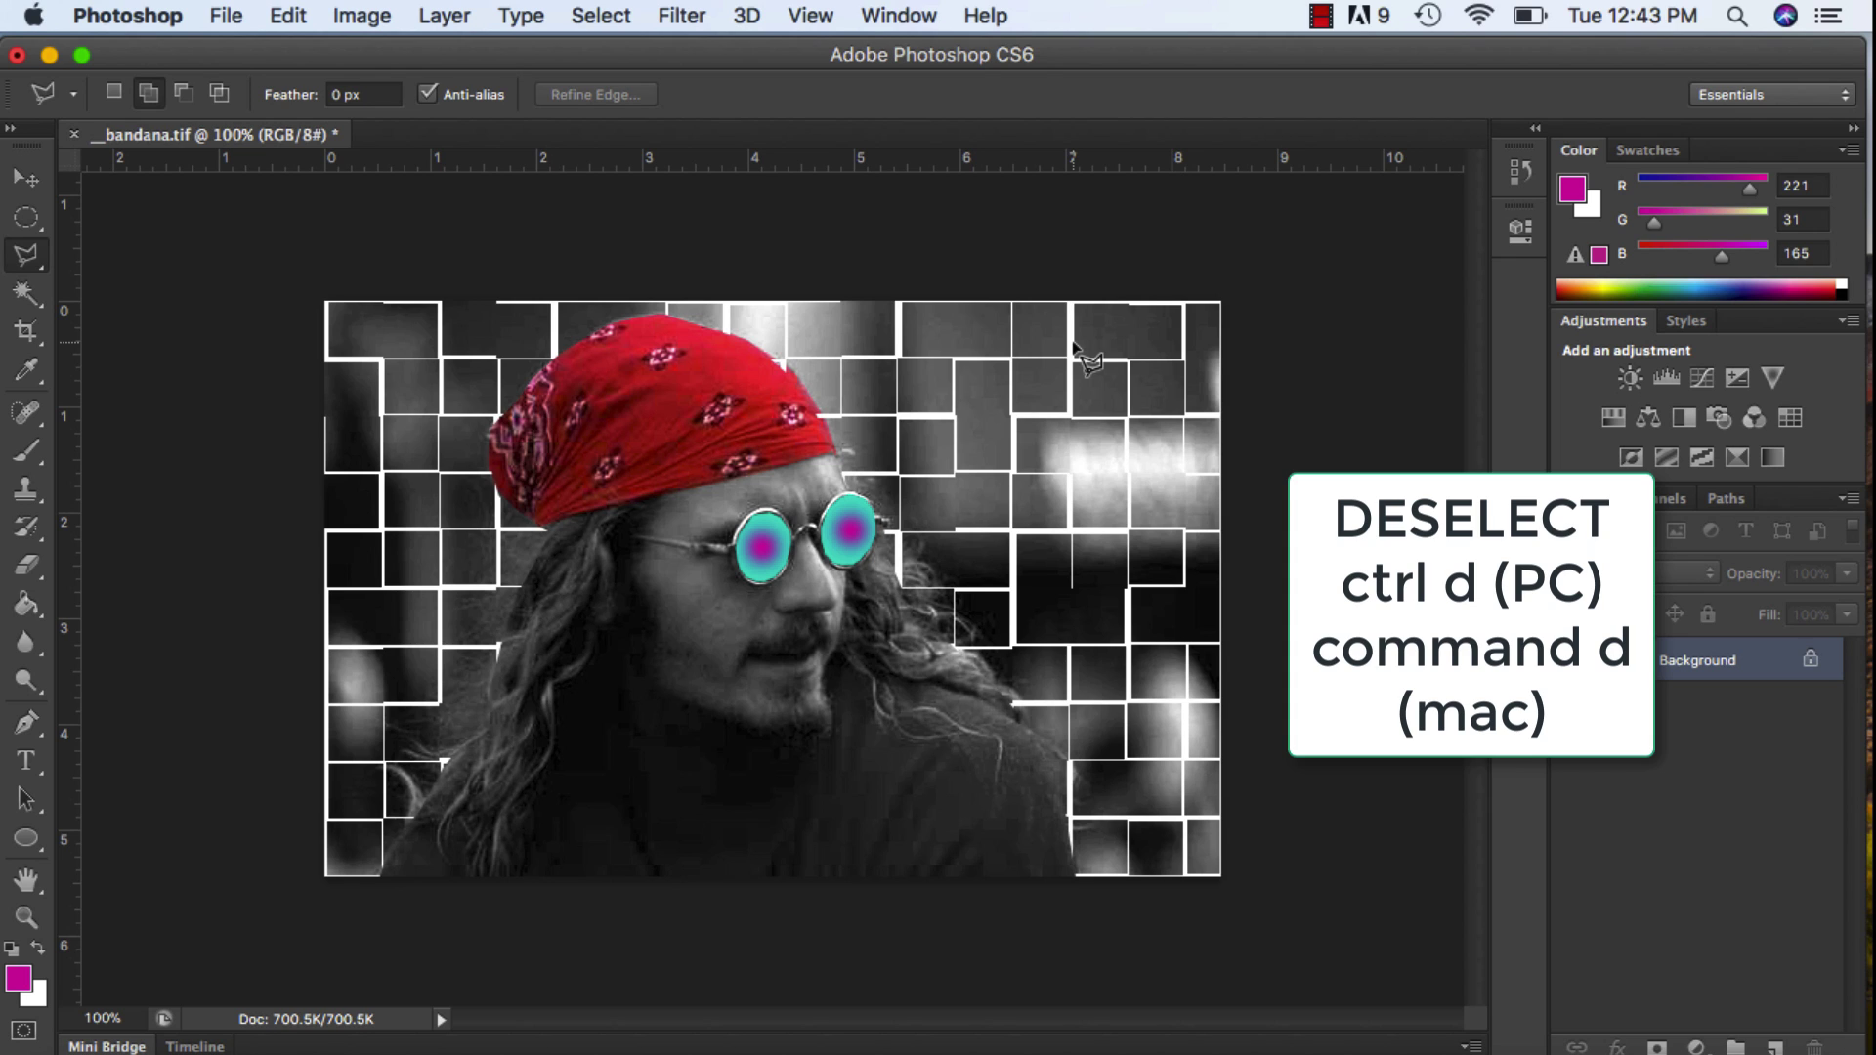